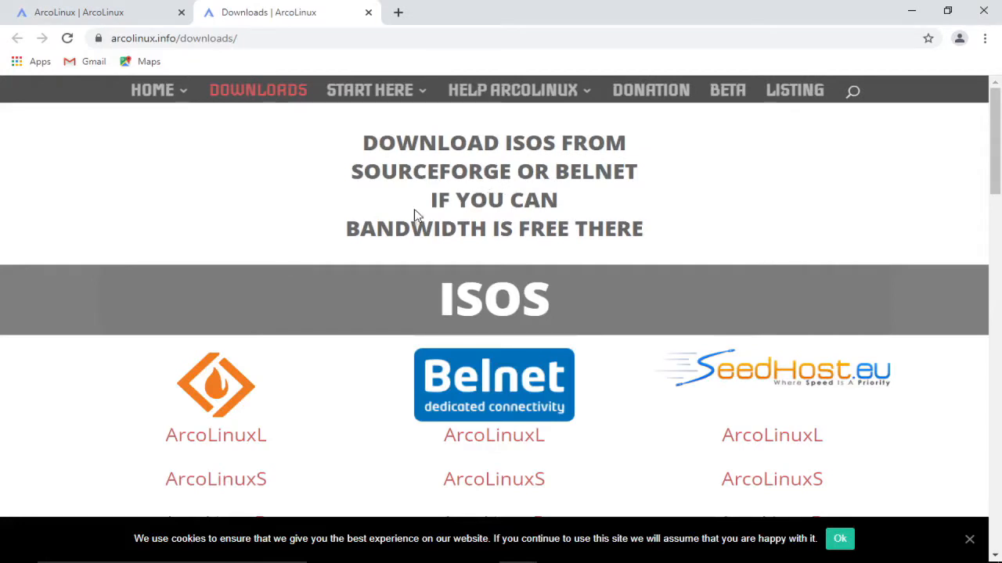
Step: Open the SourceForge file listing for ArcoLinuxL from the ISOs section of the ArcoLinux downloads page
{"action": "scroll", "coordinate": [408, 219], "scroll_direction": "down", "scroll_amount": 1}
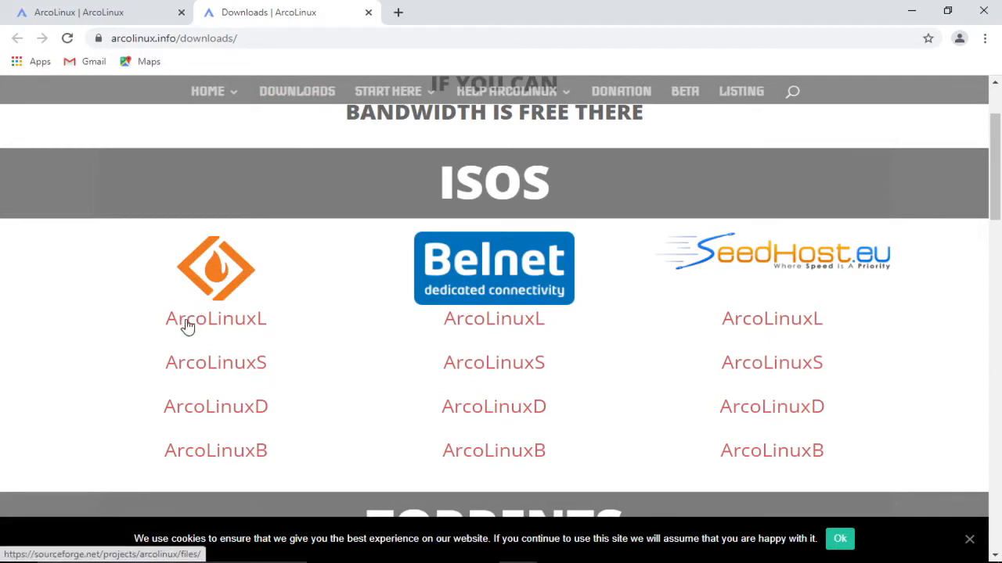
{"action": "left_click_drag", "start_coordinate": [159, 320], "coordinate": [307, 338]}
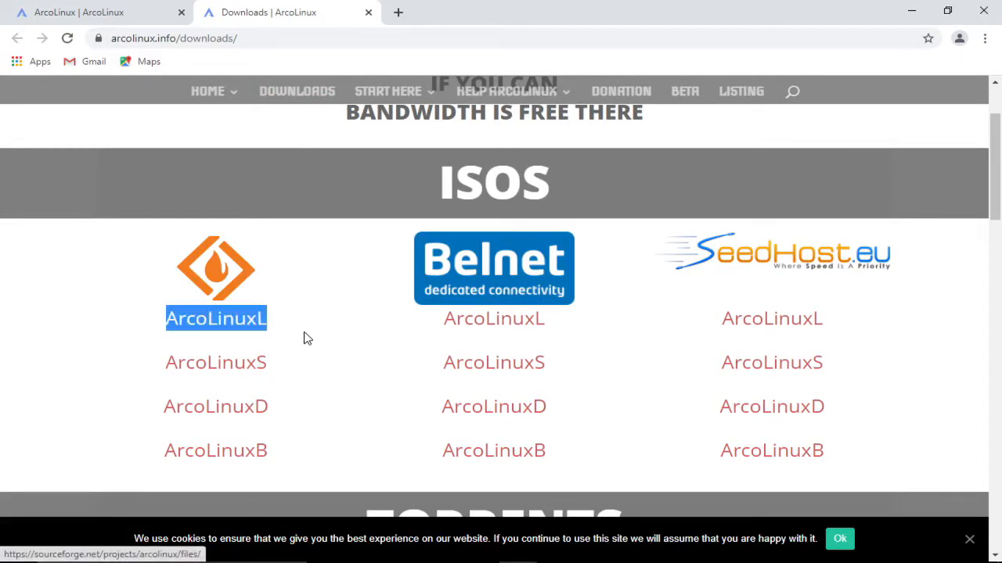
{"action": "left_click", "coordinate": [226, 327]}
{"action": "scroll", "coordinate": [223, 324], "scroll_direction": "down", "scroll_amount": 2}
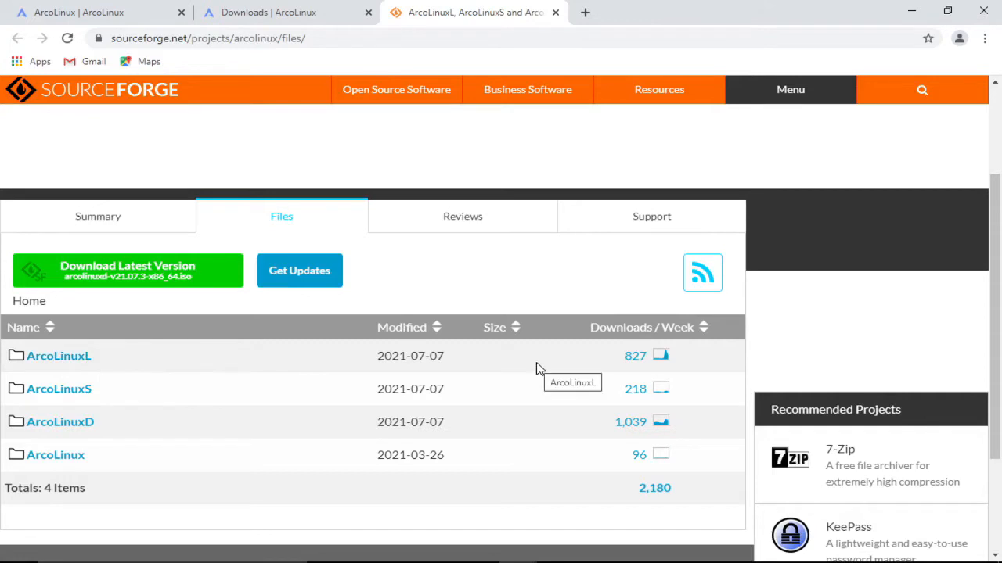
Step: Download arcolinuxl-v21.07.3-x86_64.iso from the ArcoLinuxL folder and show all browser downloads
{"action": "left_click_drag", "start_coordinate": [523, 366], "coordinate": [29, 365]}
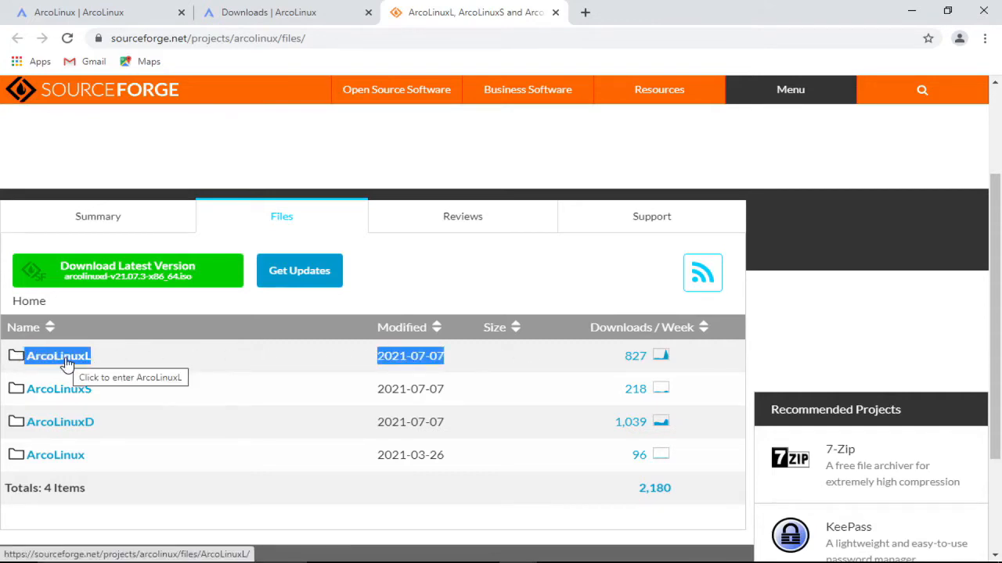
{"action": "left_click", "coordinate": [67, 363]}
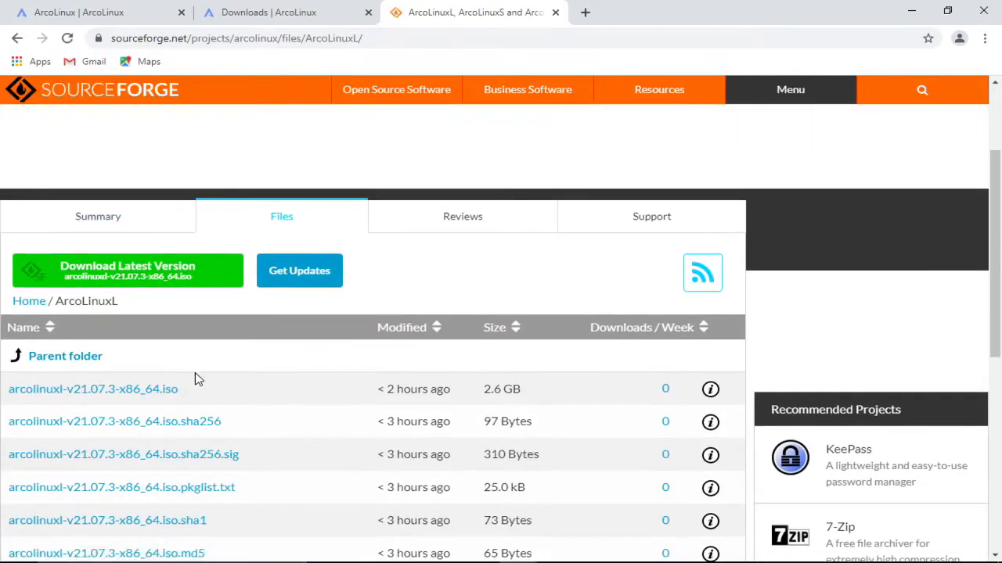
{"action": "left_click_drag", "start_coordinate": [190, 393], "coordinate": [6, 389]}
{"action": "left_click", "coordinate": [91, 389]}
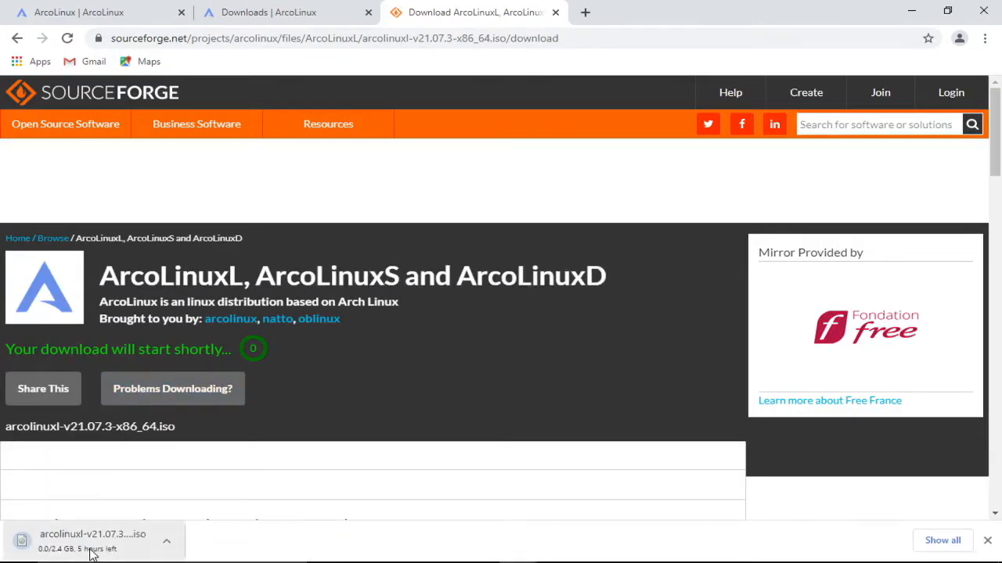
{"action": "left_click", "coordinate": [945, 540]}
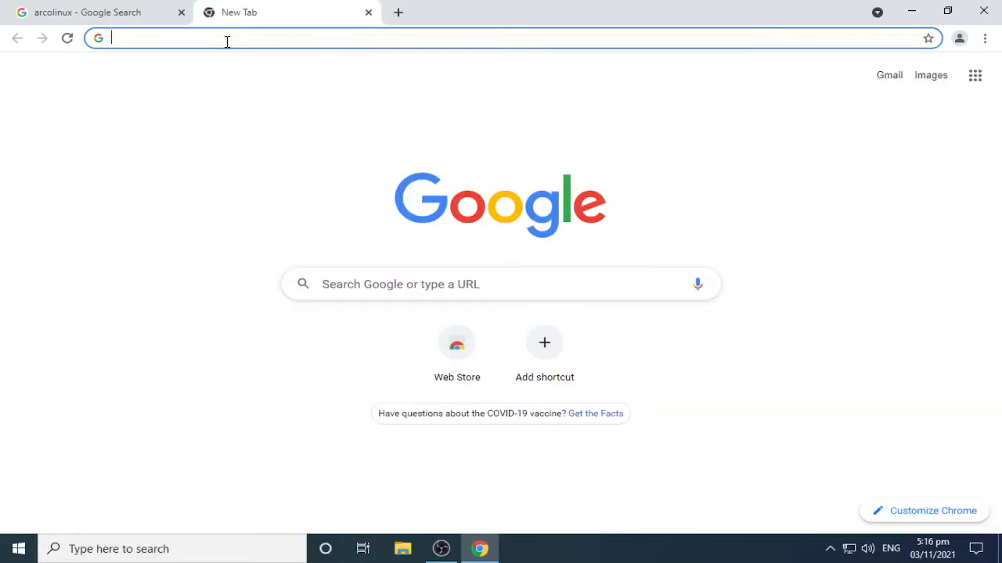
Step: Search the web for balenaEtcher and open the official balena.io Etcher page
{"action": "type", "text": "balenaEtcher"}
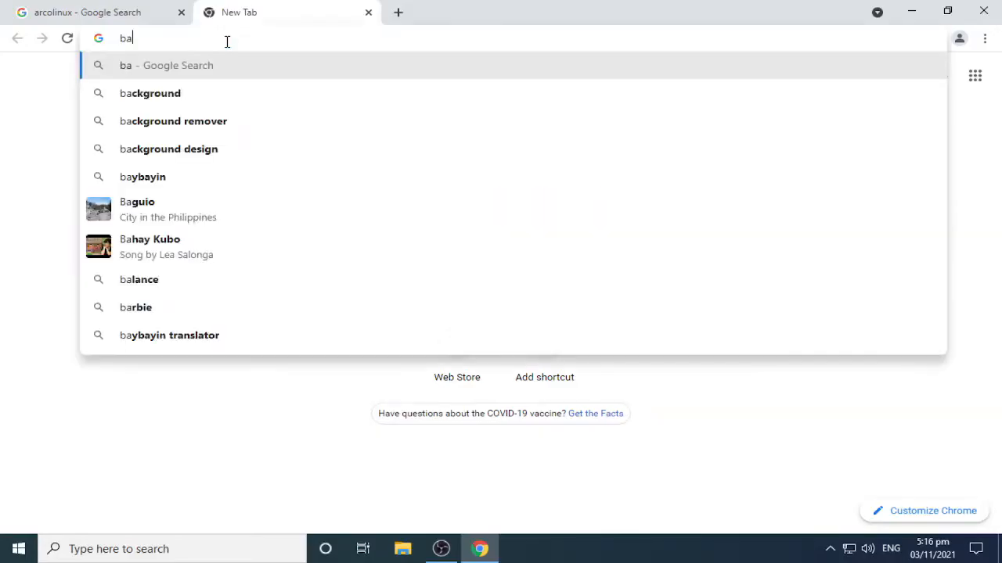
{"action": "key", "text": "Return"}
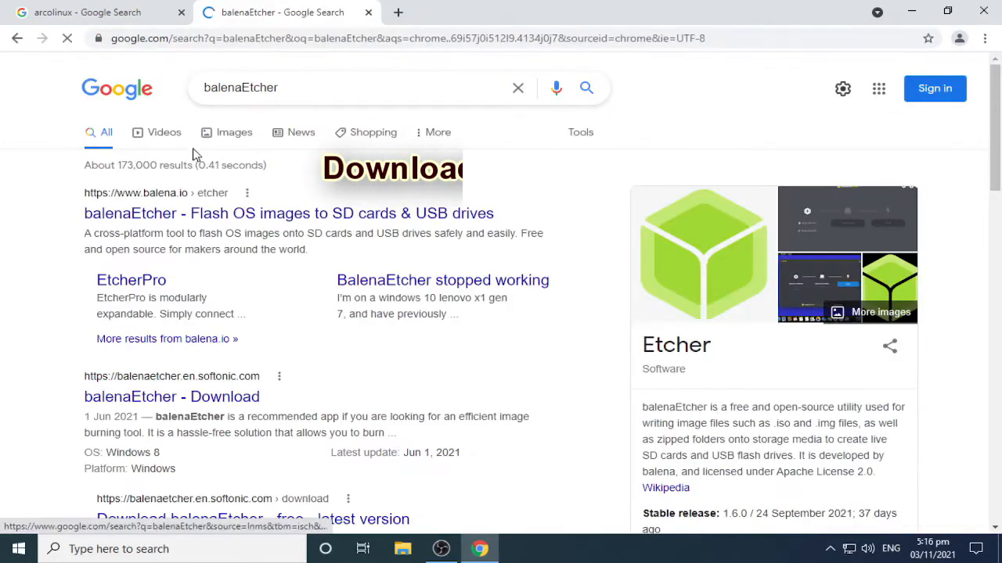
{"action": "left_click", "coordinate": [475, 217]}
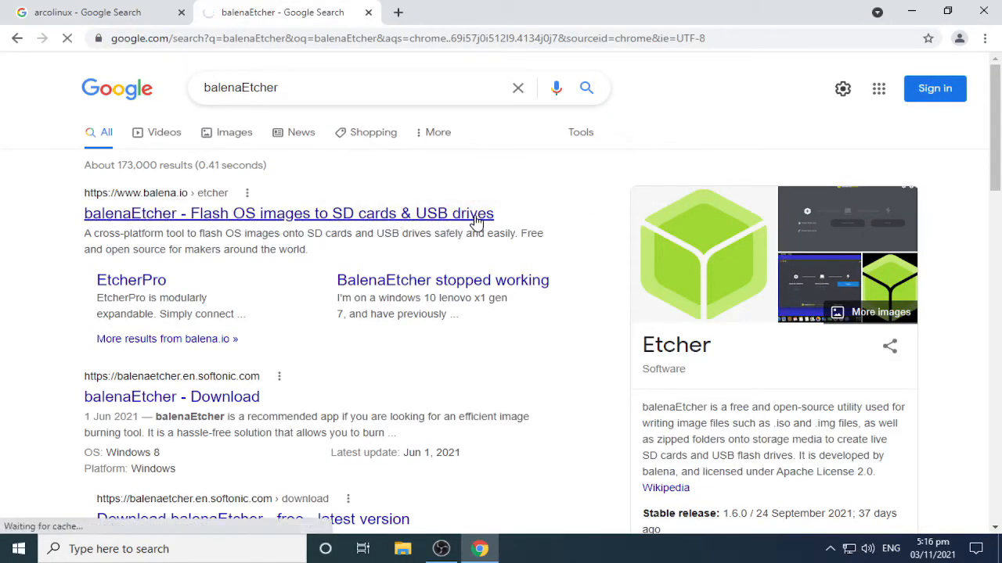
Step: Download the Windows (x86|x64) version of balenaEtcher and show all browser downloads
{"action": "scroll", "coordinate": [475, 216], "scroll_direction": "down", "scroll_amount": 2}
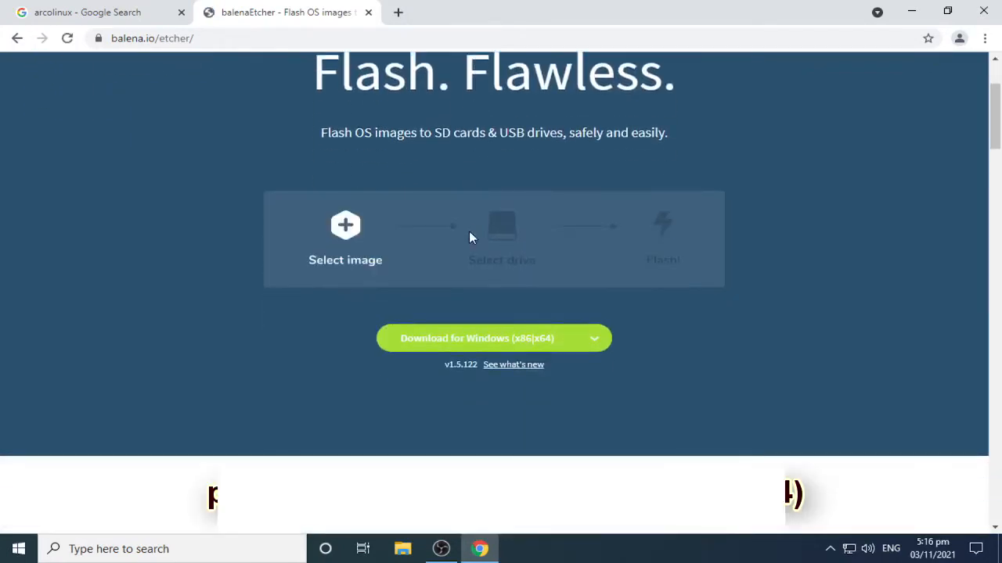
{"action": "left_click", "coordinate": [554, 340]}
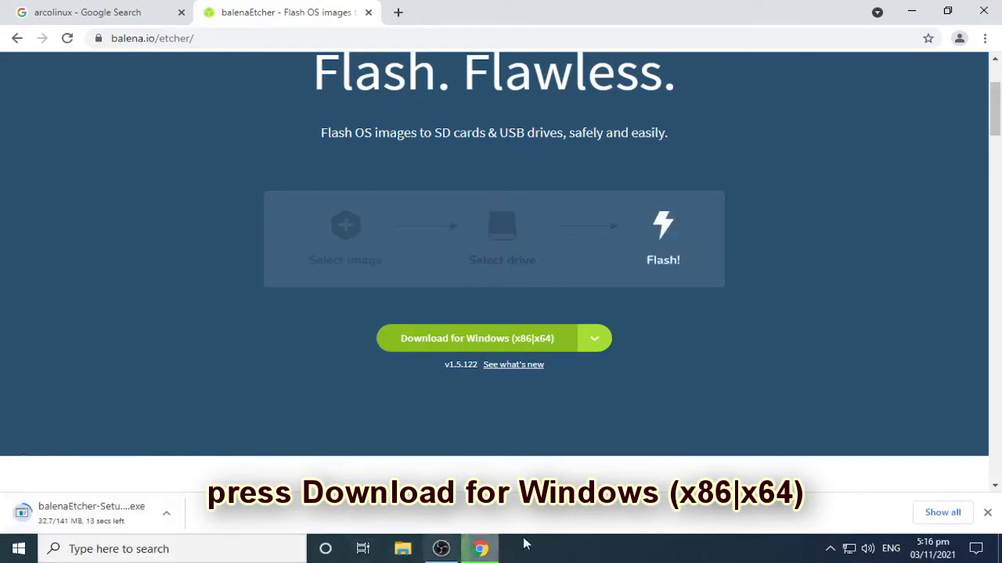
{"action": "left_click", "coordinate": [954, 515]}
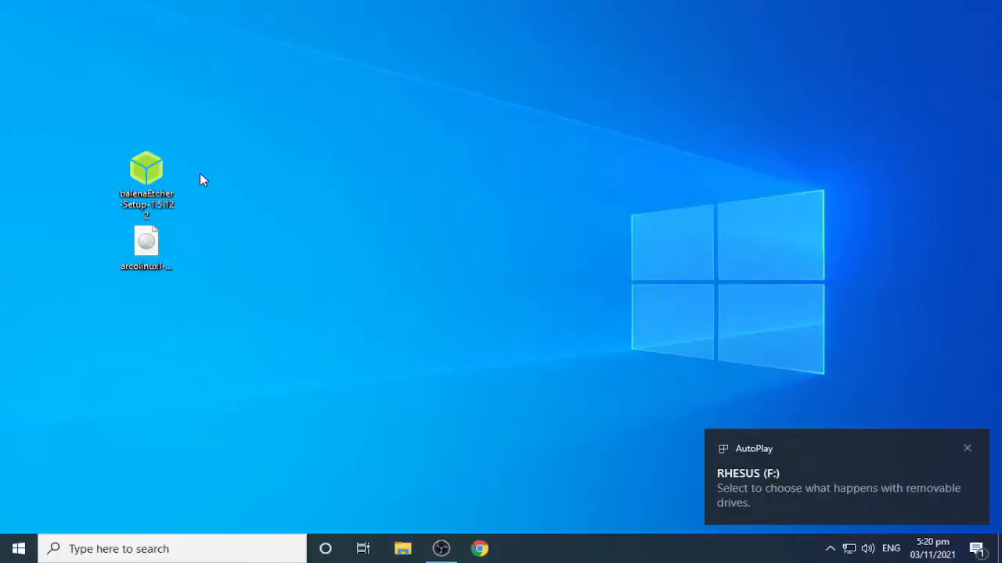
Step: Run the balenaEtcher-Setup-1.5.122 installer from the desktop and accept its license agreement
{"action": "right_click", "coordinate": [148, 173]}
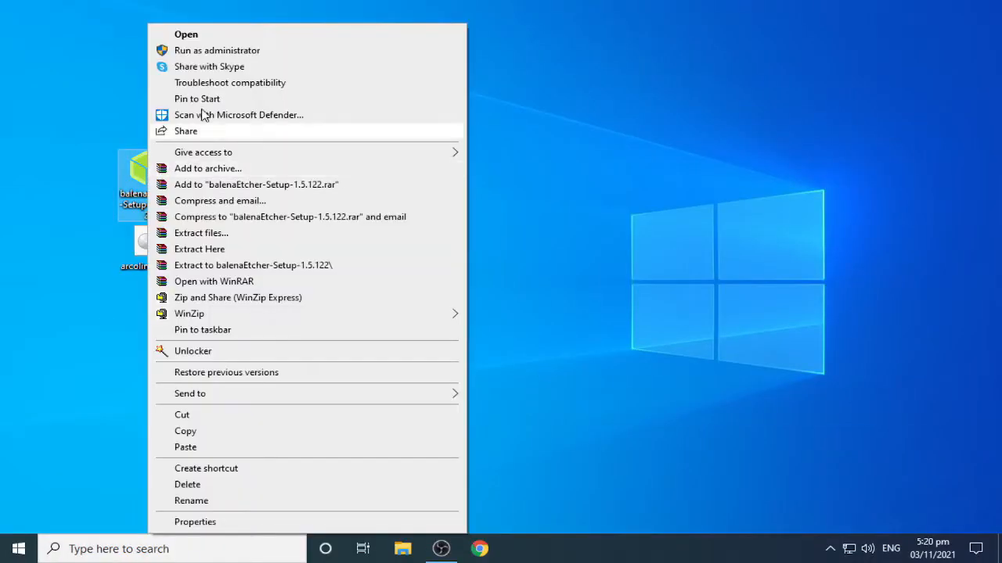
{"action": "left_click", "coordinate": [173, 32]}
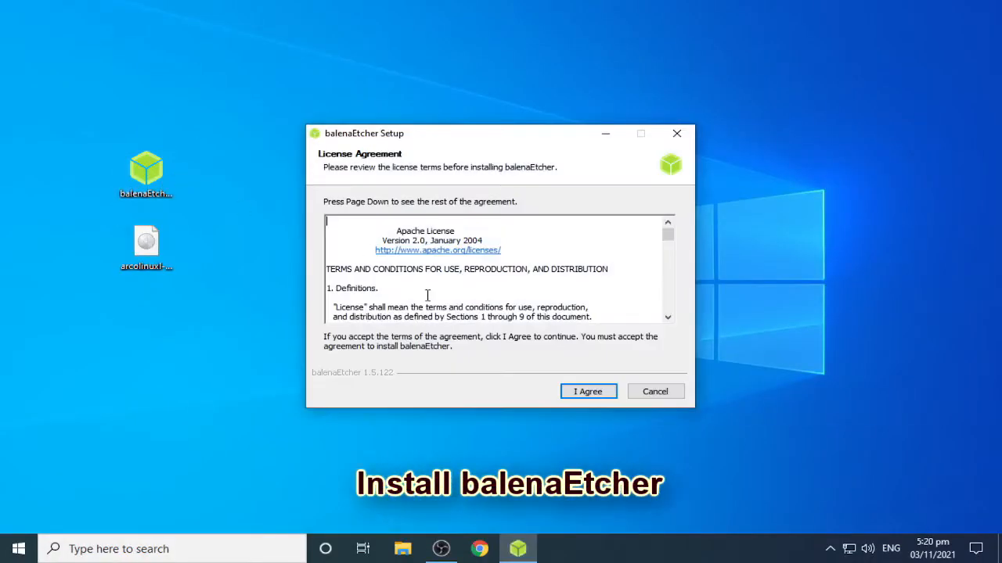
{"action": "left_click", "coordinate": [588, 393]}
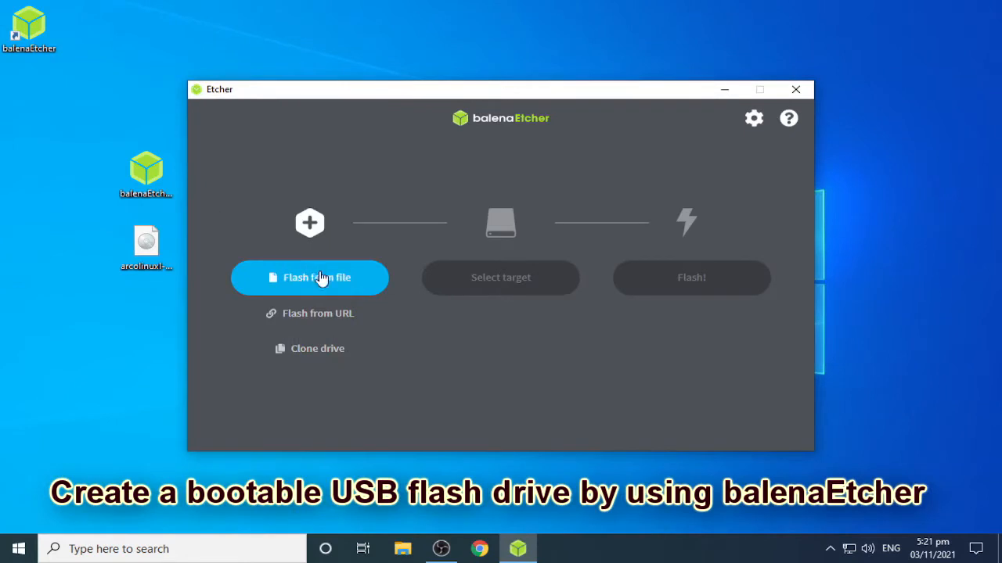
Step: Load arcolinuxl-v21.07.3-x86_64 from the Desktop folder as the image file to flash
{"action": "left_click", "coordinate": [338, 281]}
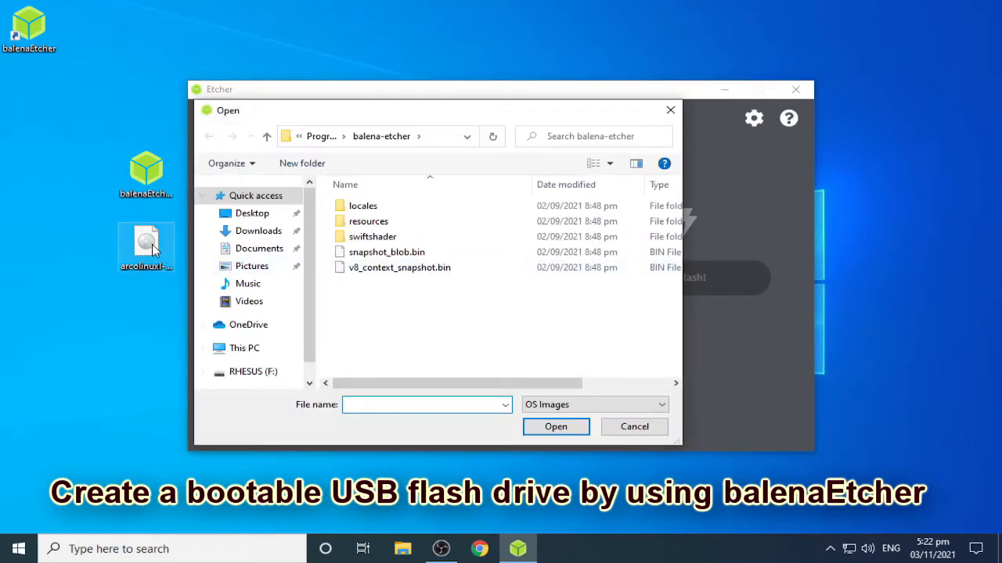
{"action": "left_click", "coordinate": [155, 247]}
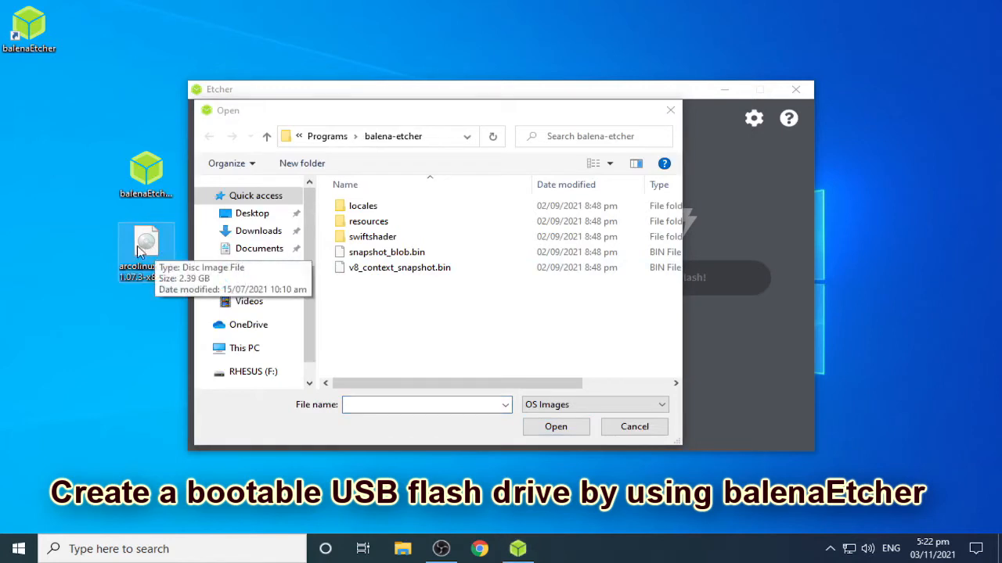
{"action": "left_click", "coordinate": [270, 218]}
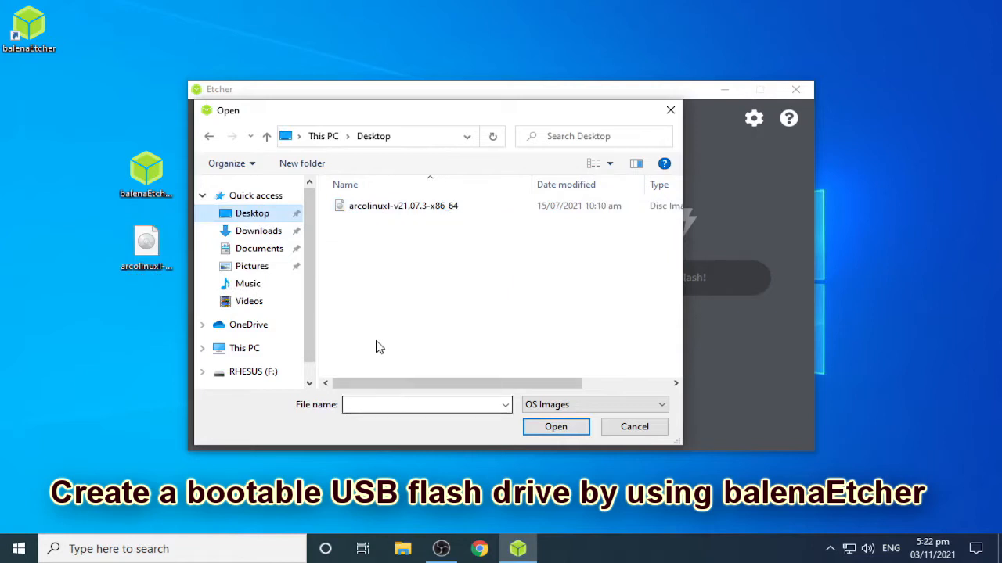
{"action": "left_click", "coordinate": [367, 212]}
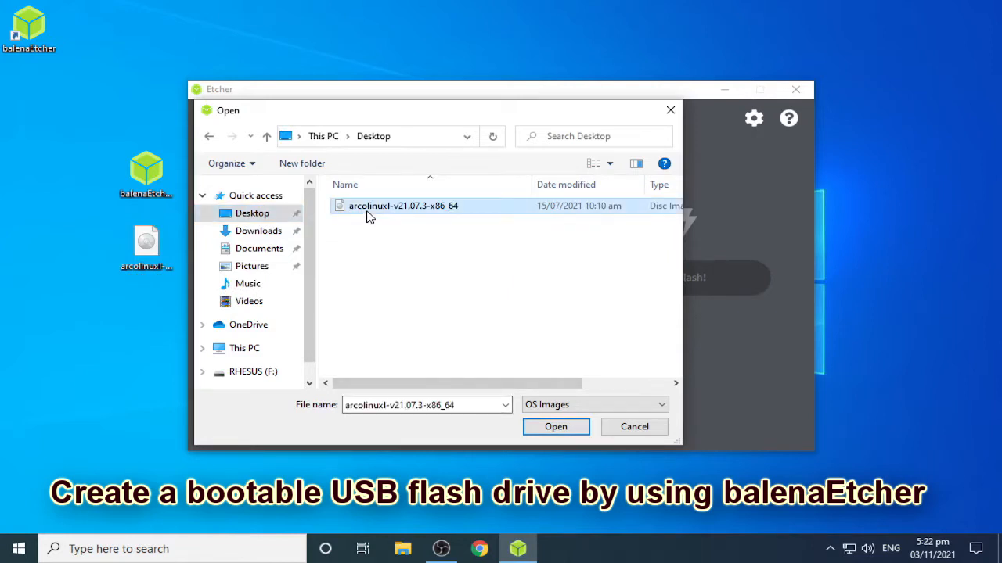
{"action": "left_click", "coordinate": [560, 427]}
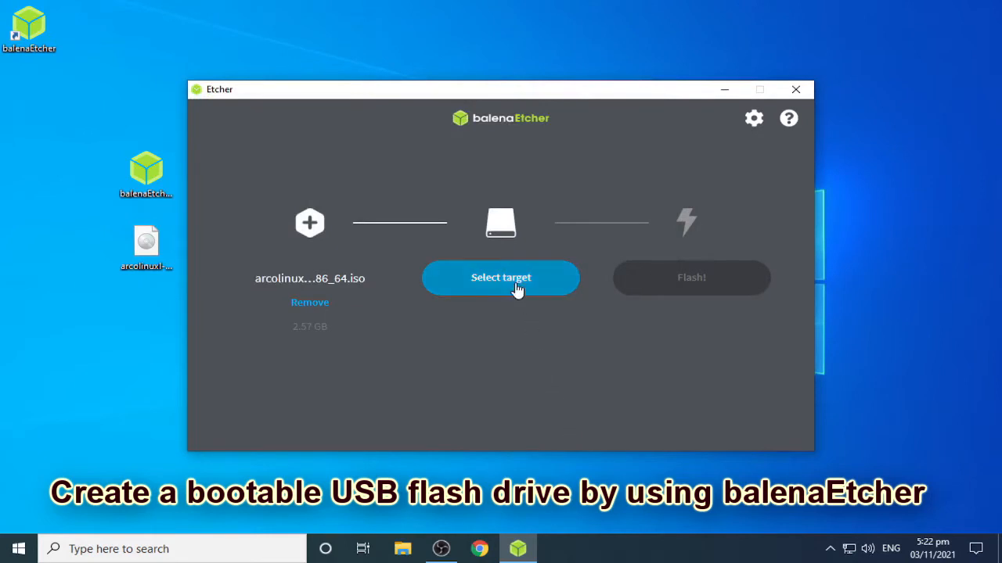
Step: Choose the SanDisk Cruzer Blade USB Device as the target and start flashing the image
{"action": "left_click", "coordinate": [517, 287]}
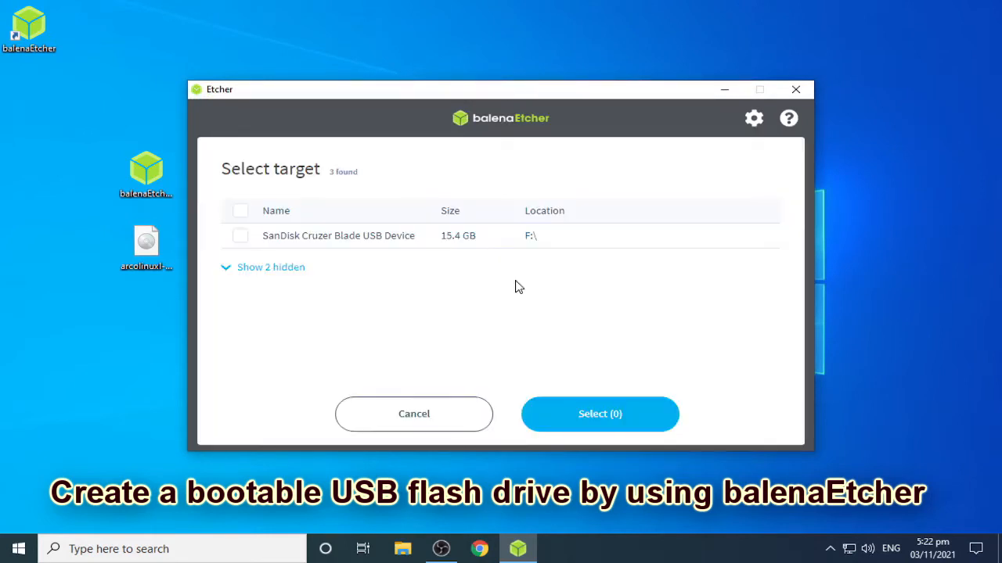
{"action": "left_click", "coordinate": [242, 236]}
{"action": "left_click", "coordinate": [600, 415]}
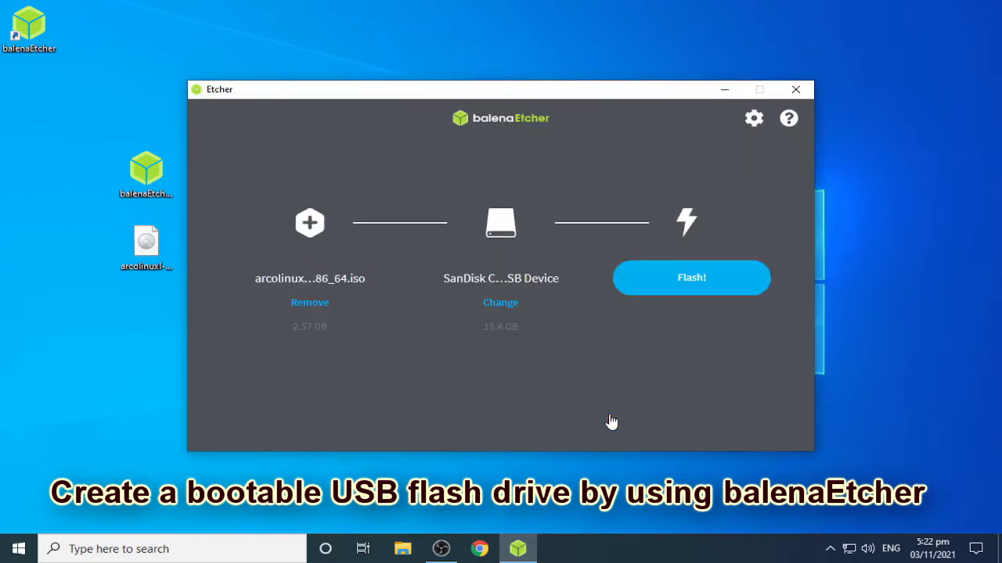
{"action": "left_click", "coordinate": [691, 291]}
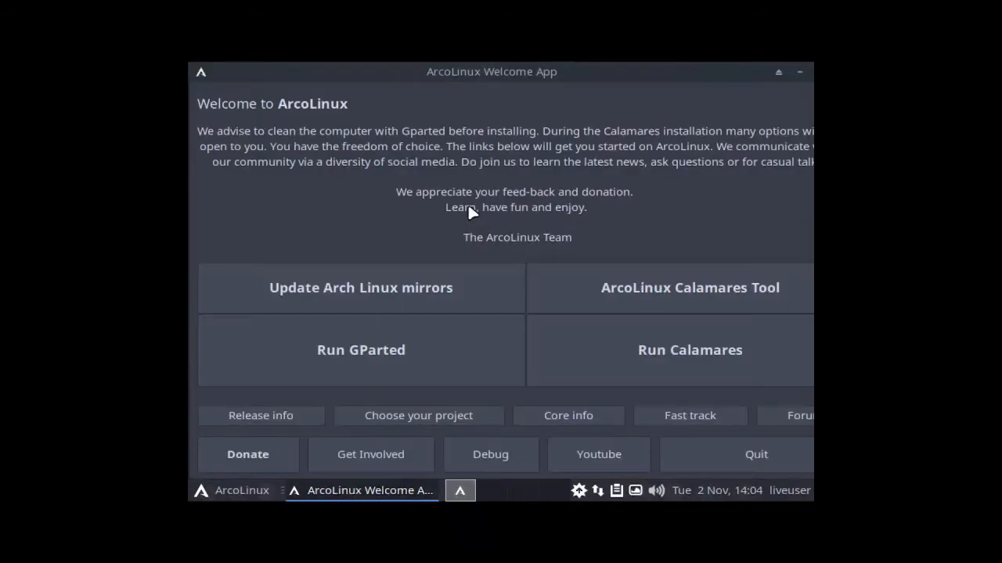
Step: Quit the ArcoLinux Welcome App in the live session and open the Display settings
{"action": "left_click", "coordinate": [759, 459]}
{"action": "right_click", "coordinate": [336, 153]}
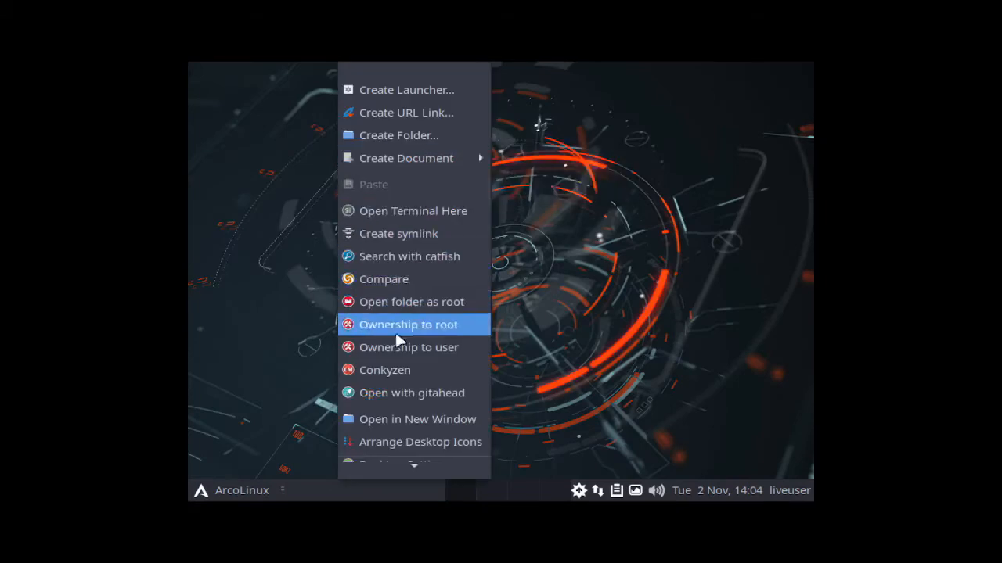
{"action": "mouse_move", "coordinate": [418, 465]}
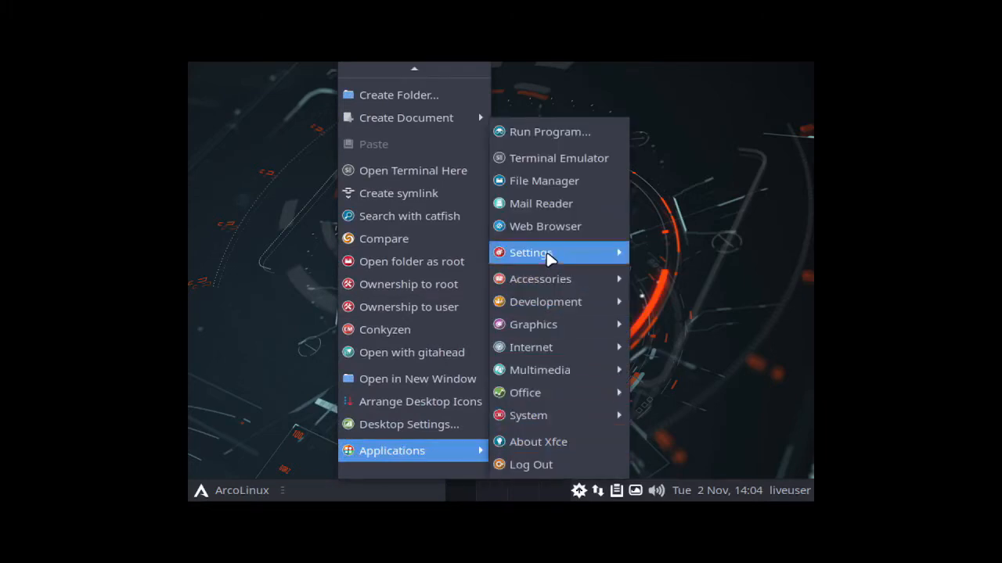
{"action": "mouse_move", "coordinate": [547, 259]}
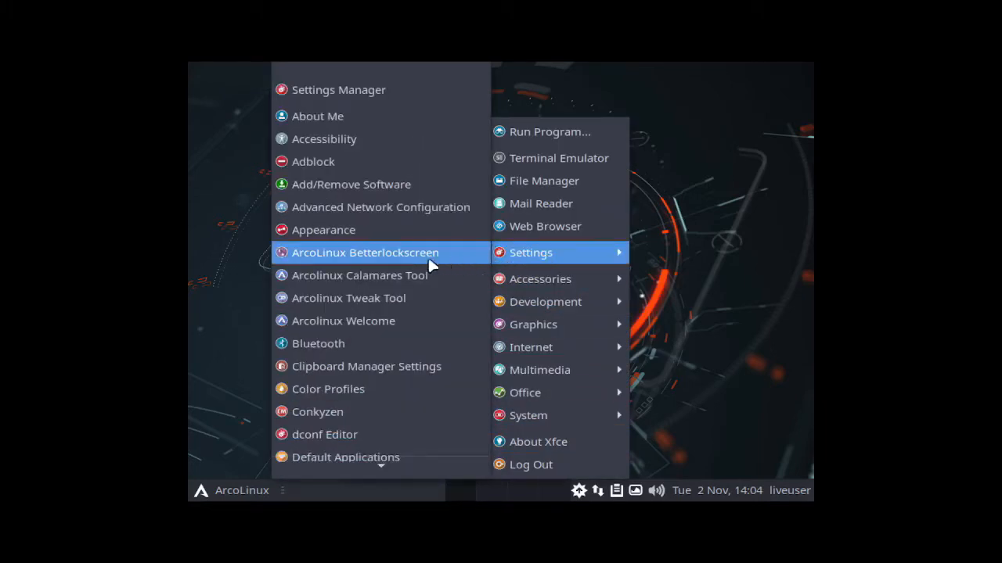
{"action": "mouse_move", "coordinate": [381, 462]}
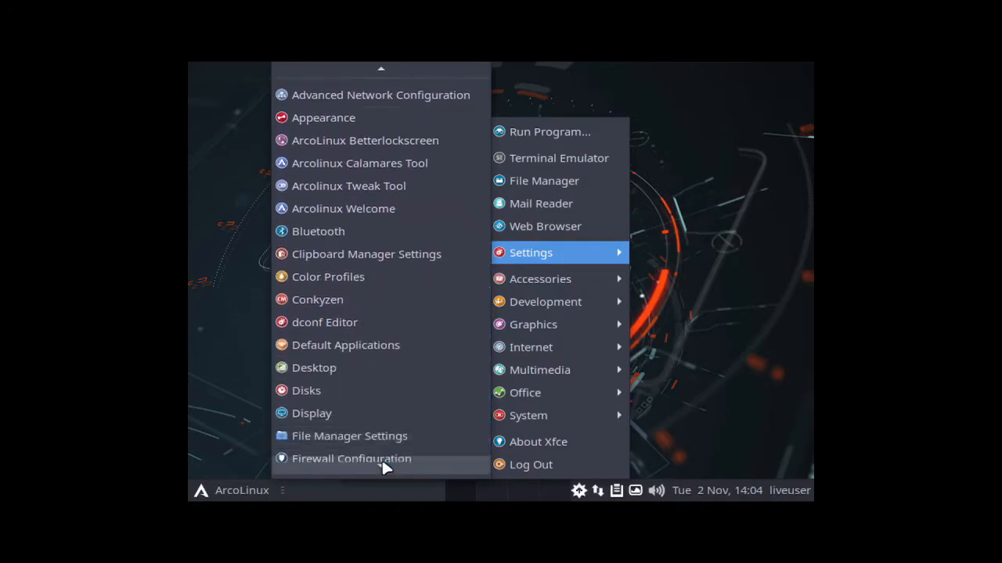
{"action": "left_click", "coordinate": [323, 364]}
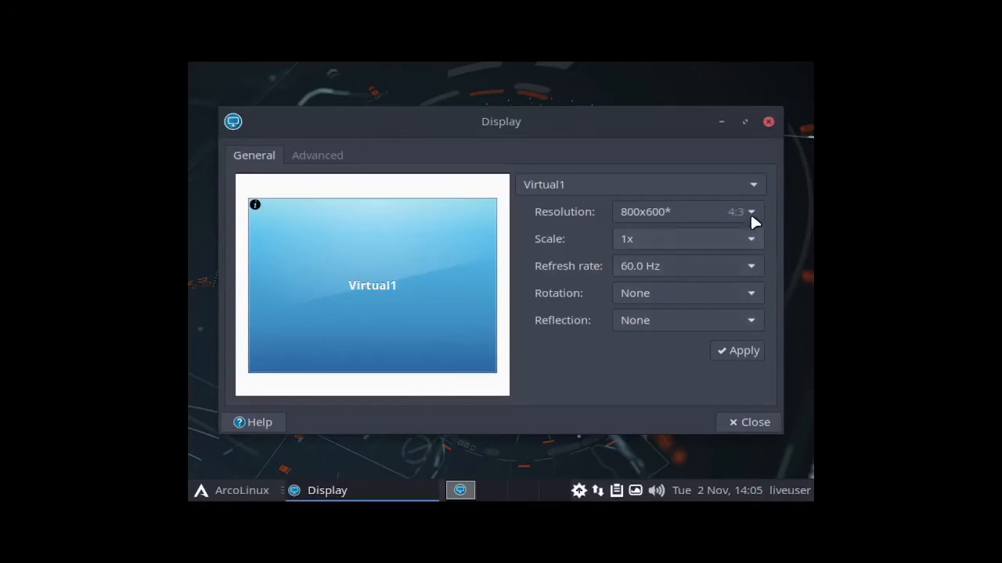
Step: Set the Virtual1 display resolution to 1280x768, keep the new configuration and close the Display settings
{"action": "left_click", "coordinate": [749, 212]}
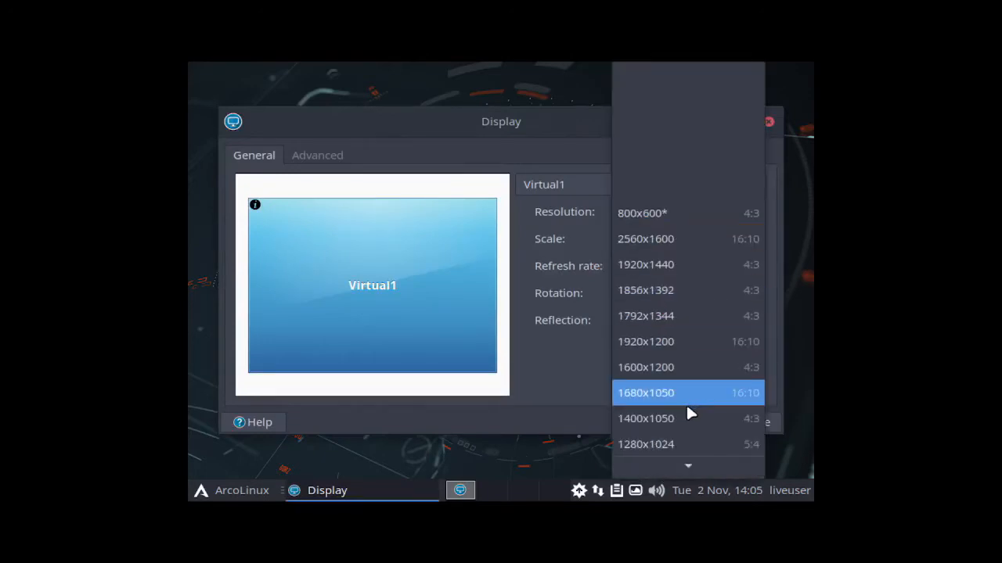
{"action": "scroll", "coordinate": [684, 411], "scroll_direction": "down", "scroll_amount": 3}
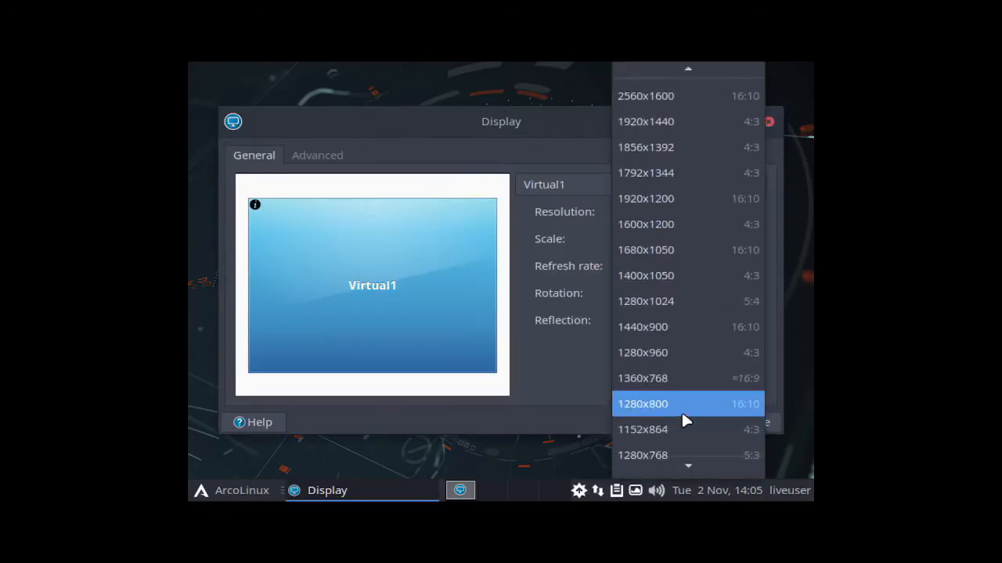
{"action": "scroll", "coordinate": [683, 421], "scroll_direction": "down", "scroll_amount": 1}
{"action": "left_click", "coordinate": [679, 420]}
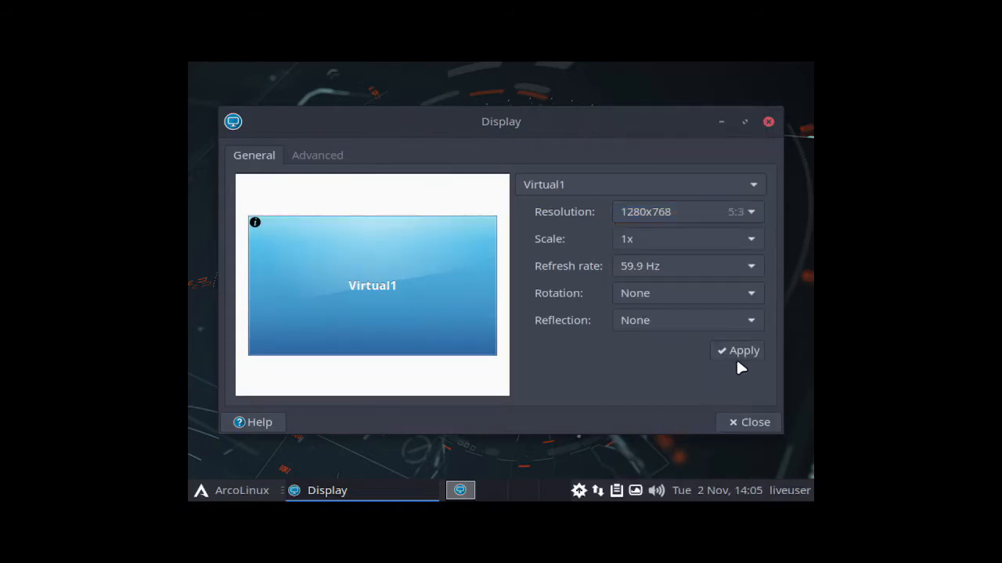
{"action": "left_click", "coordinate": [738, 358]}
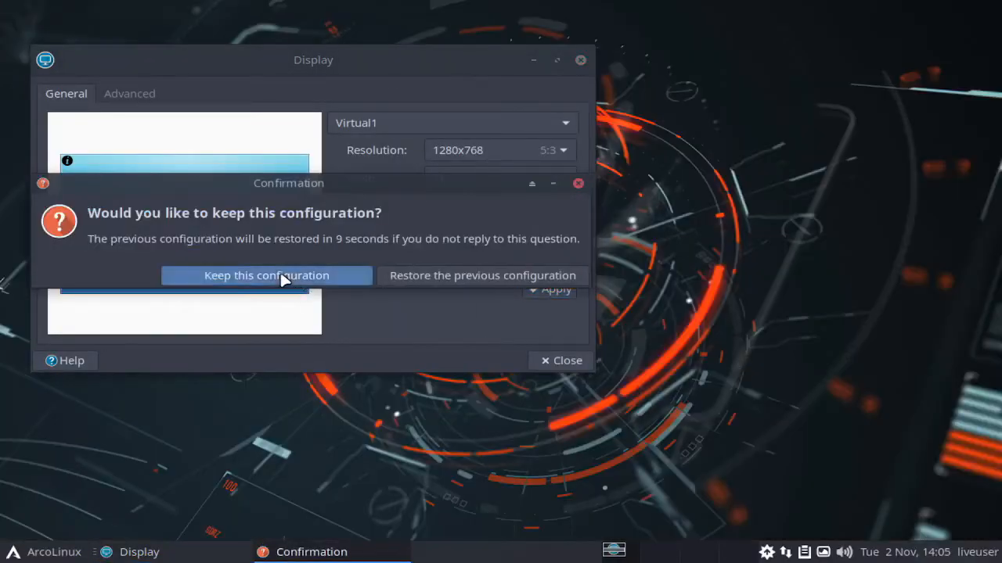
{"action": "left_click", "coordinate": [366, 279]}
{"action": "left_click", "coordinate": [565, 360]}
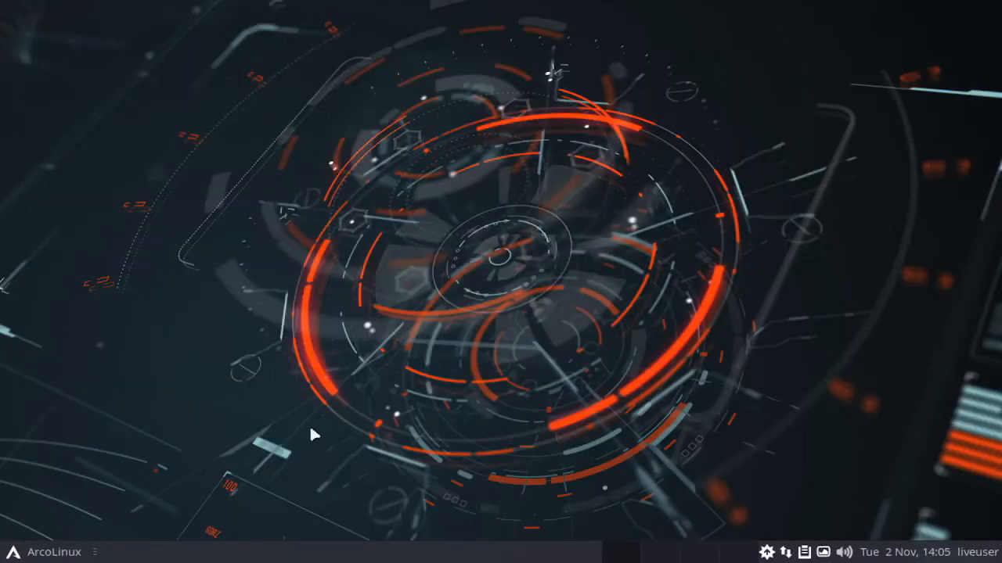
Step: Launch Install ArcoLinux from the System applications of the live session
{"action": "left_click", "coordinate": [23, 549]}
{"action": "left_click", "coordinate": [40, 444]}
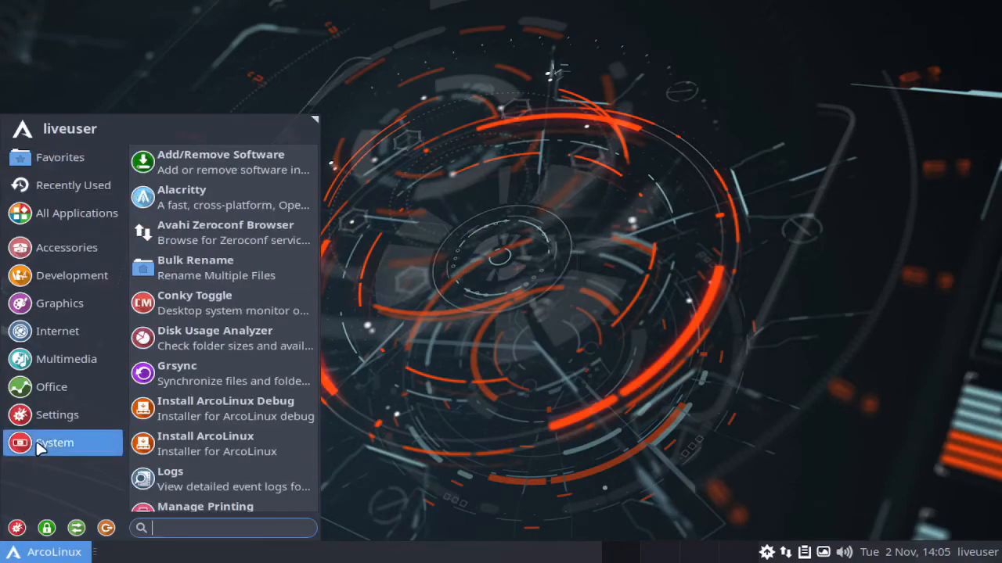
{"action": "left_click", "coordinate": [212, 447]}
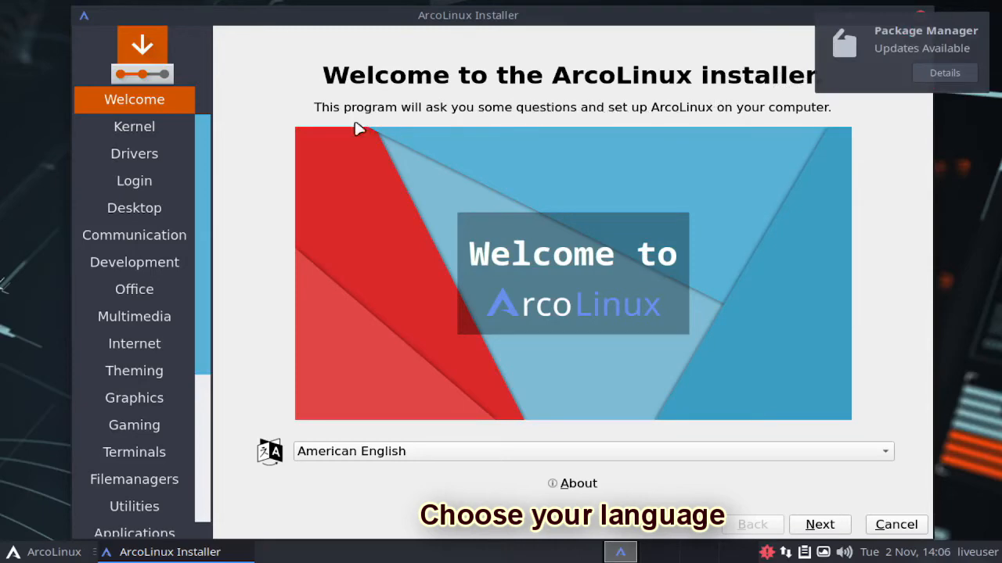
Step: Keep American English as the installer language and accept the default Linux kernel
{"action": "left_click", "coordinate": [813, 451]}
{"action": "left_click", "coordinate": [379, 116]}
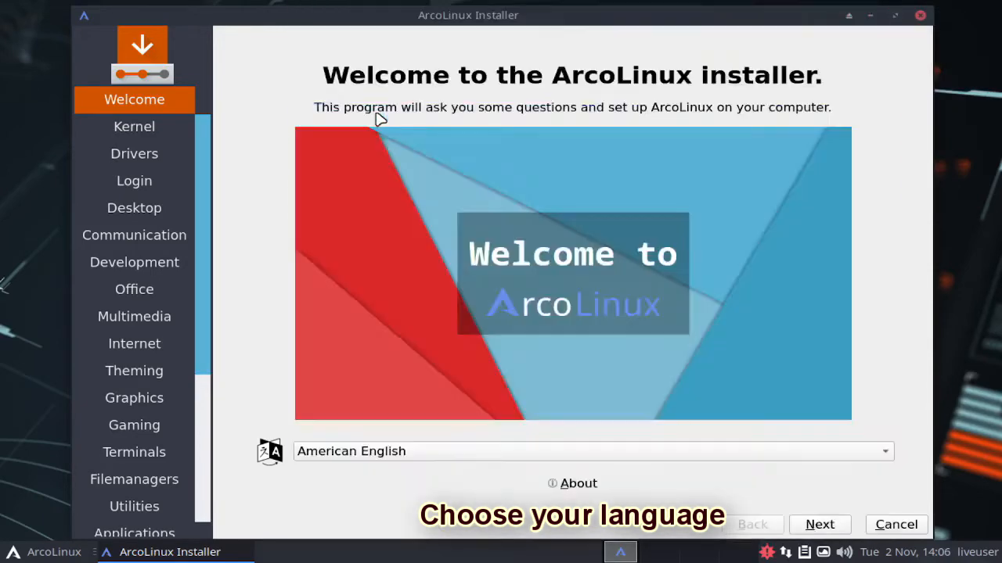
{"action": "left_click", "coordinate": [816, 526]}
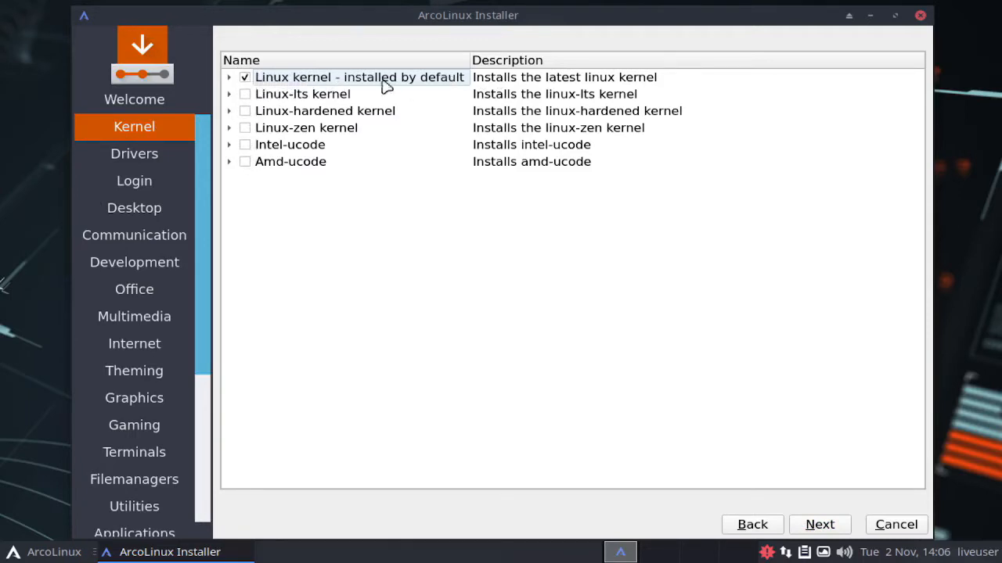
{"action": "left_click", "coordinate": [830, 526]}
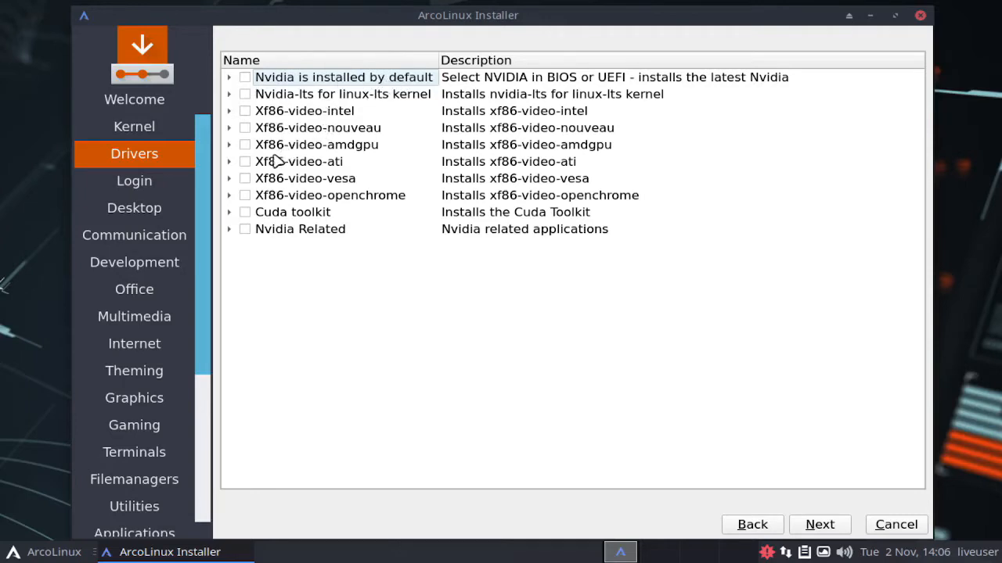
Step: Select the default Nvidia driver and the Sddm login manager, and continue to the desktop selection
{"action": "left_click", "coordinate": [245, 78]}
{"action": "left_click", "coordinate": [821, 526]}
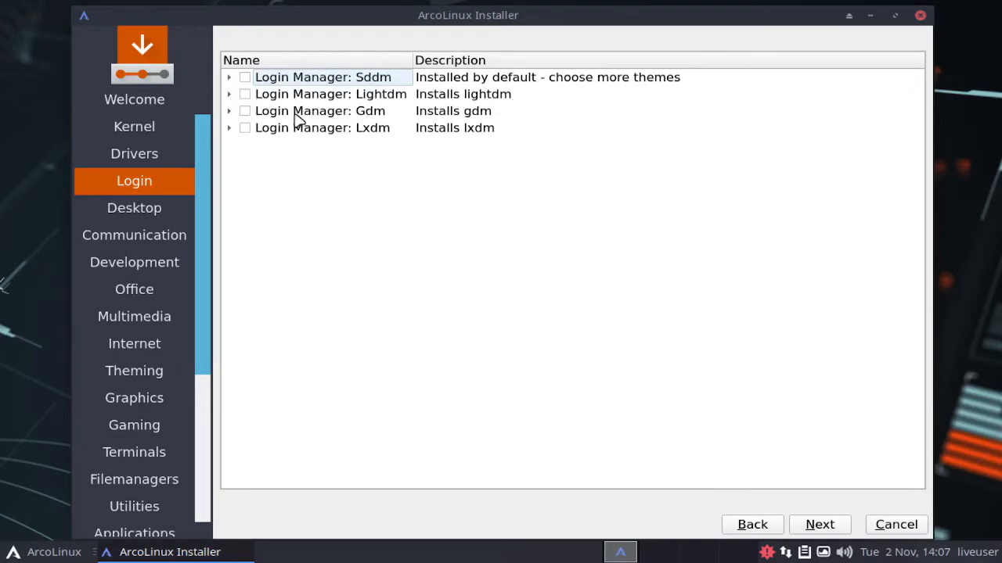
{"action": "left_click", "coordinate": [244, 77]}
{"action": "left_click", "coordinate": [818, 523]}
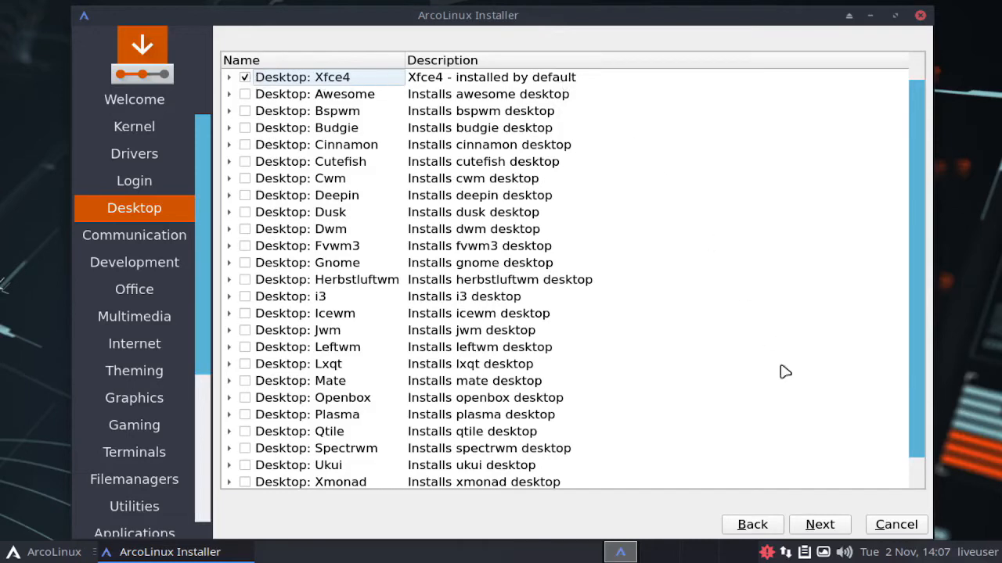
Step: Accept the preset desktop, communication, development and office selections, keeping Xfce4 and Libre Office Fresh
{"action": "left_click", "coordinate": [830, 524]}
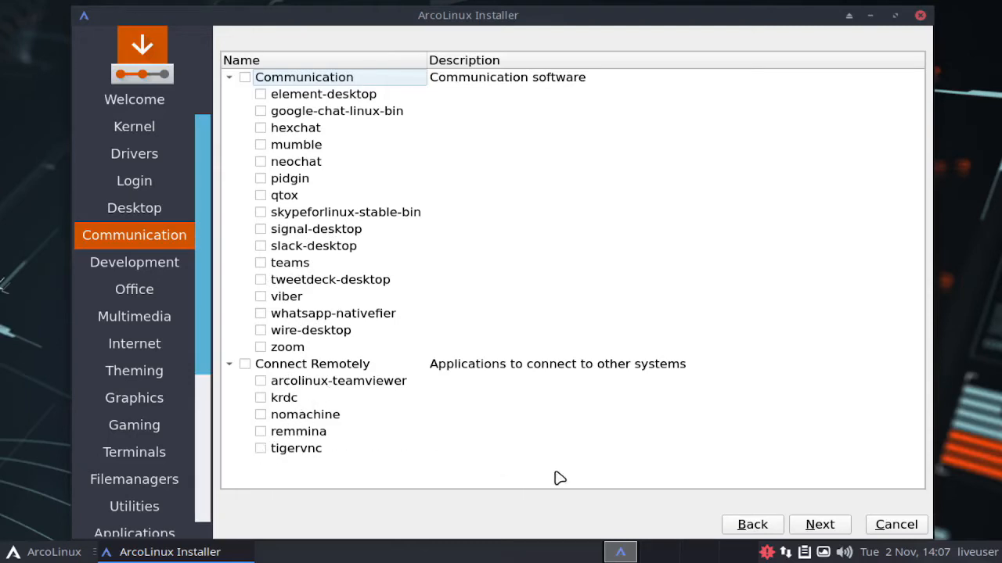
{"action": "left_click", "coordinate": [830, 529]}
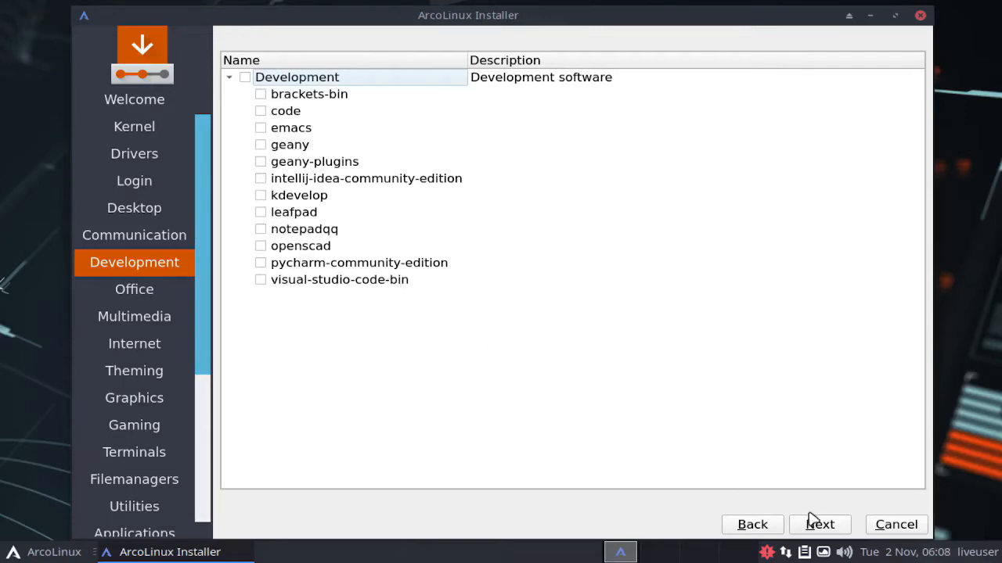
{"action": "left_click", "coordinate": [829, 526]}
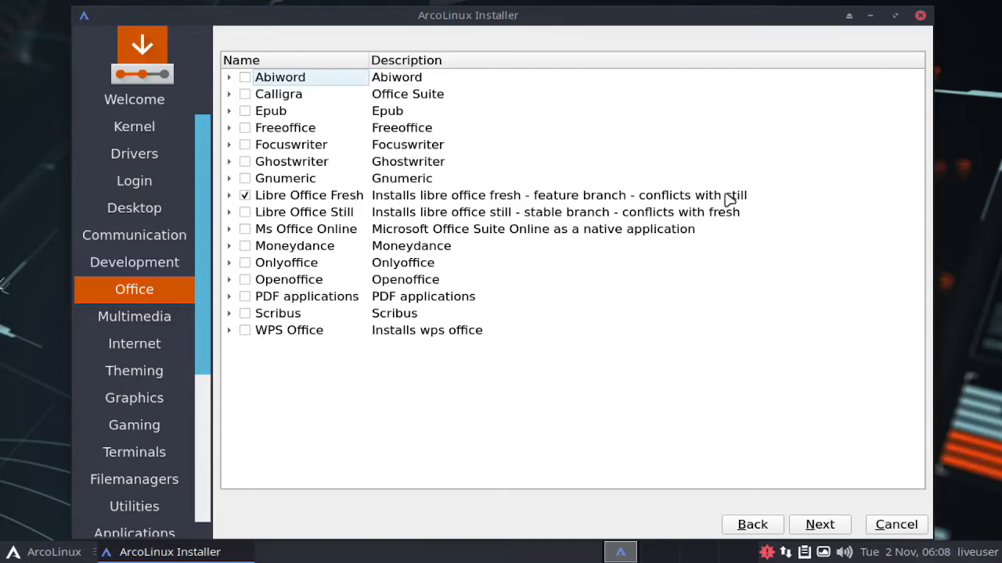
{"action": "left_click", "coordinate": [829, 525]}
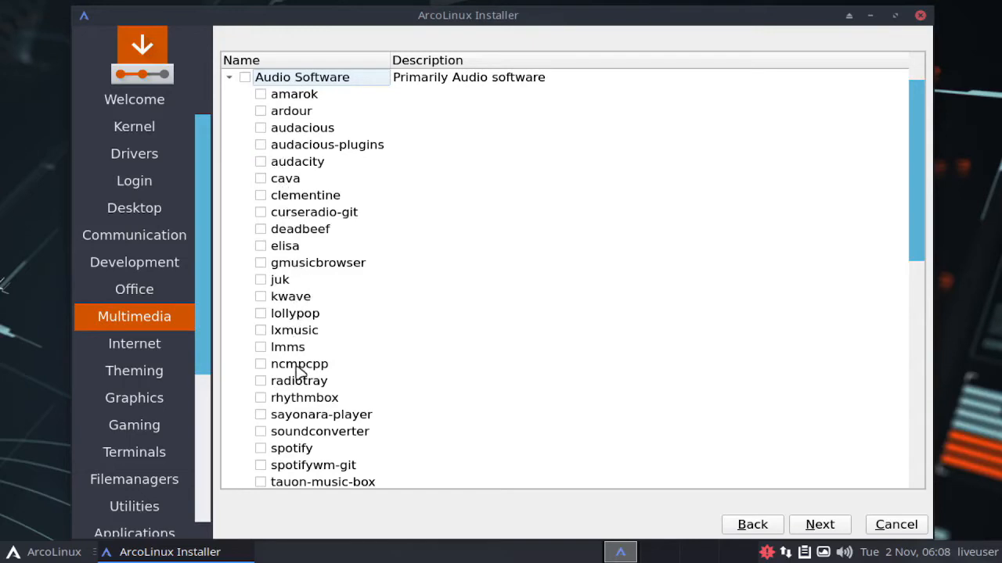
Step: Look through the audio and video software and continue without choosing any multimedia package
{"action": "scroll", "coordinate": [299, 418], "scroll_direction": "down", "scroll_amount": 3}
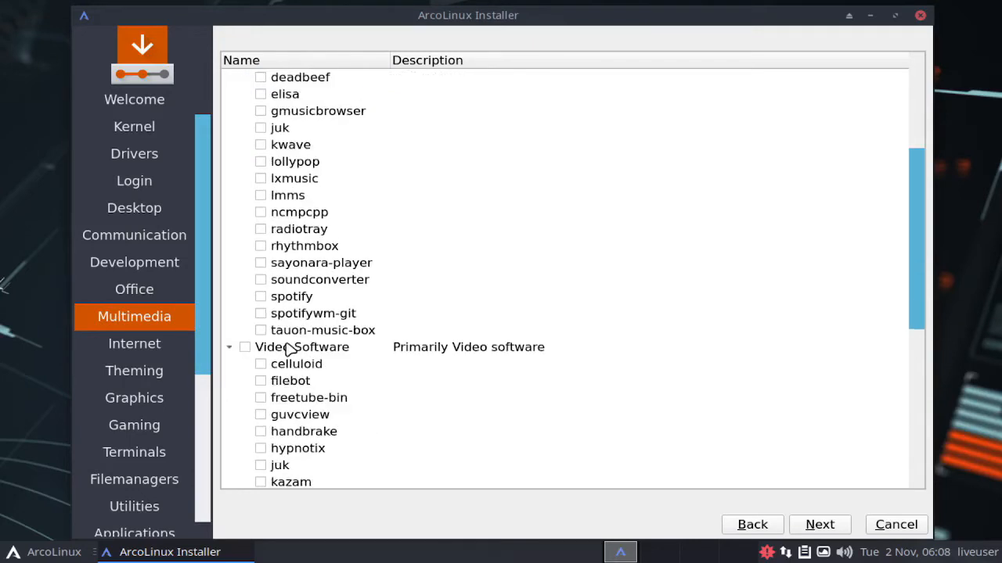
{"action": "scroll", "coordinate": [288, 349], "scroll_direction": "down", "scroll_amount": 5}
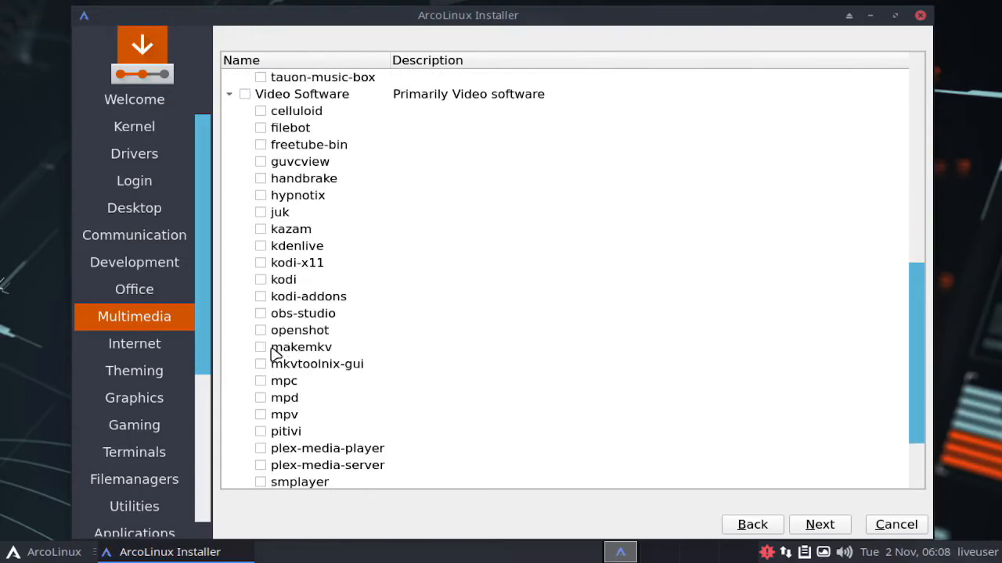
{"action": "scroll", "coordinate": [275, 354], "scroll_direction": "down", "scroll_amount": 2}
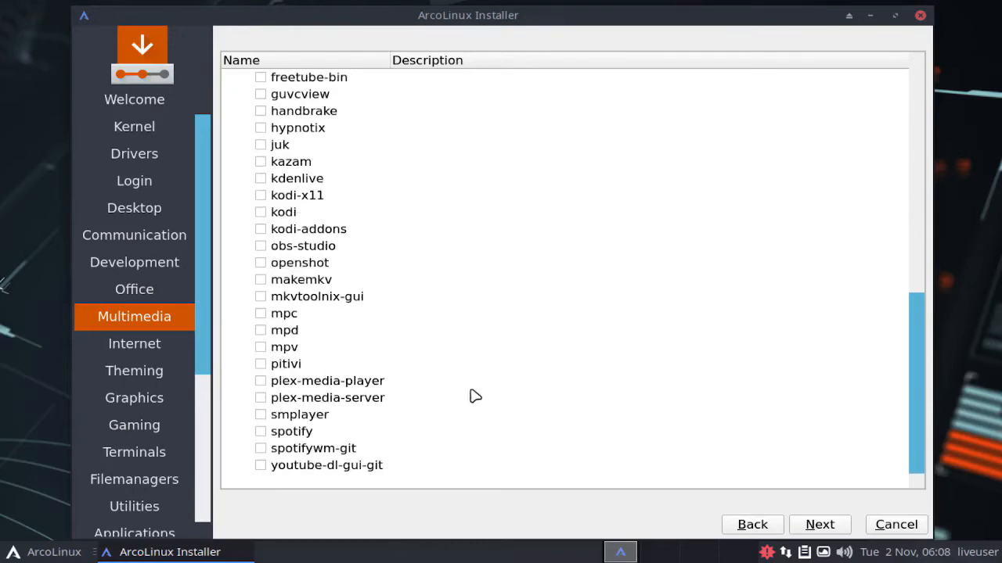
{"action": "left_click", "coordinate": [819, 525]}
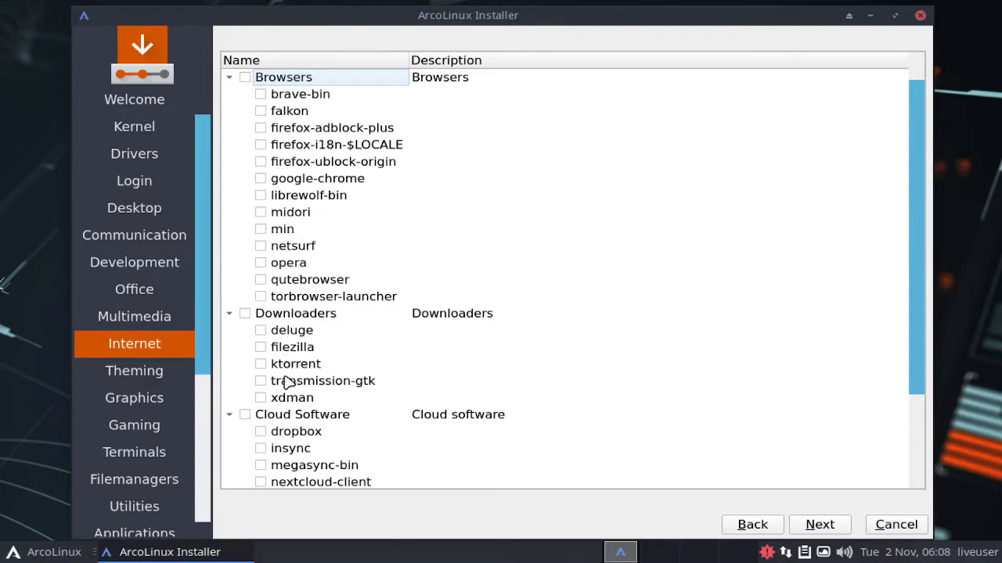
Step: Look through the Internet software, select google-chrome among the browsers and continue to theming
{"action": "scroll", "coordinate": [287, 415], "scroll_direction": "down", "scroll_amount": 2}
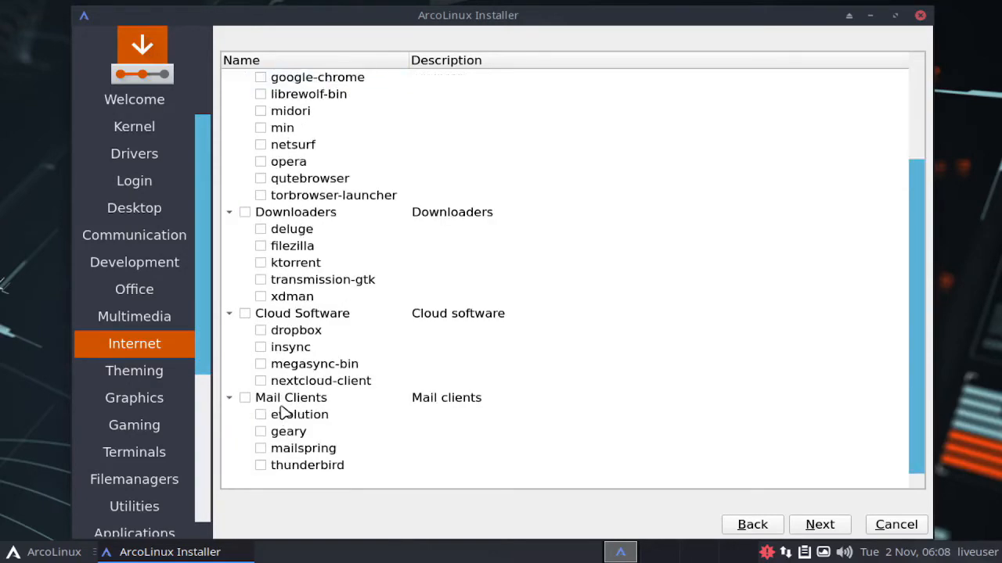
{"action": "scroll", "coordinate": [287, 395], "scroll_direction": "up", "scroll_amount": 2}
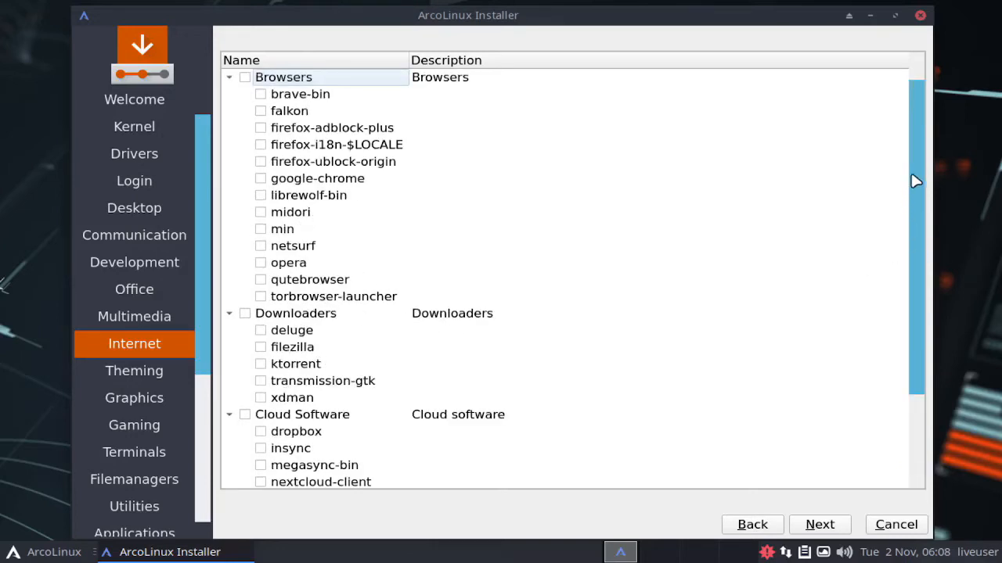
{"action": "scroll", "coordinate": [921, 111], "scroll_direction": "down", "scroll_amount": 1}
{"action": "scroll", "coordinate": [921, 111], "scroll_direction": "up", "scroll_amount": 1}
{"action": "left_click", "coordinate": [261, 179]}
{"action": "left_click", "coordinate": [827, 525]}
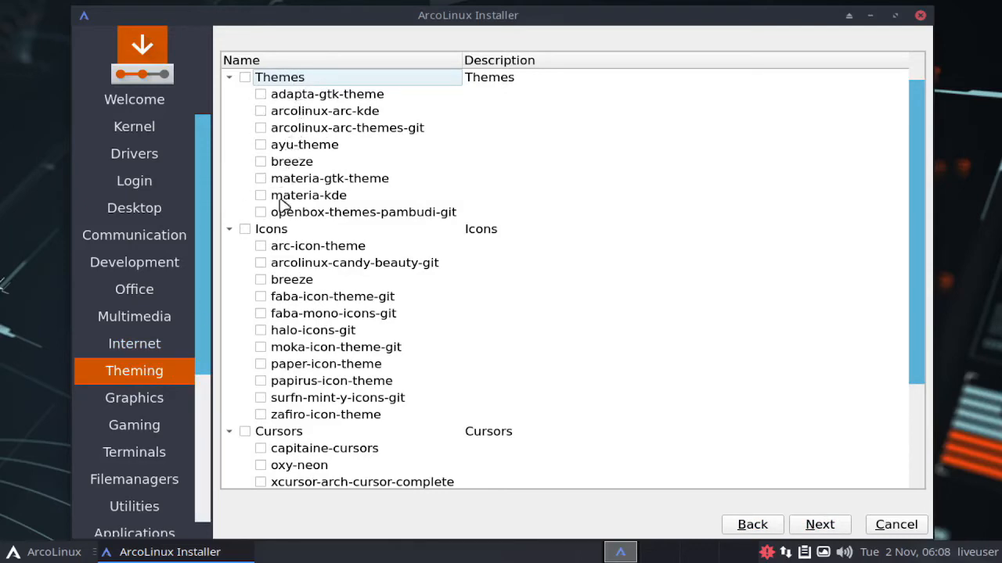
Step: Look through the themes, icons and cursors, select the arcolinux-arc-kde theme and continue to graphics
{"action": "scroll", "coordinate": [304, 440], "scroll_direction": "down", "scroll_amount": 3}
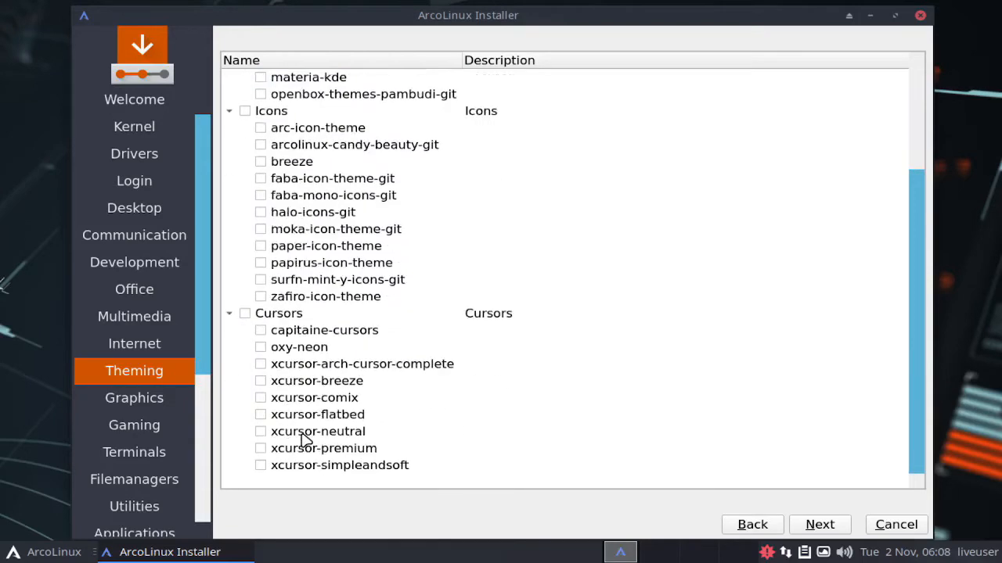
{"action": "scroll", "coordinate": [304, 440], "scroll_direction": "up", "scroll_amount": 3}
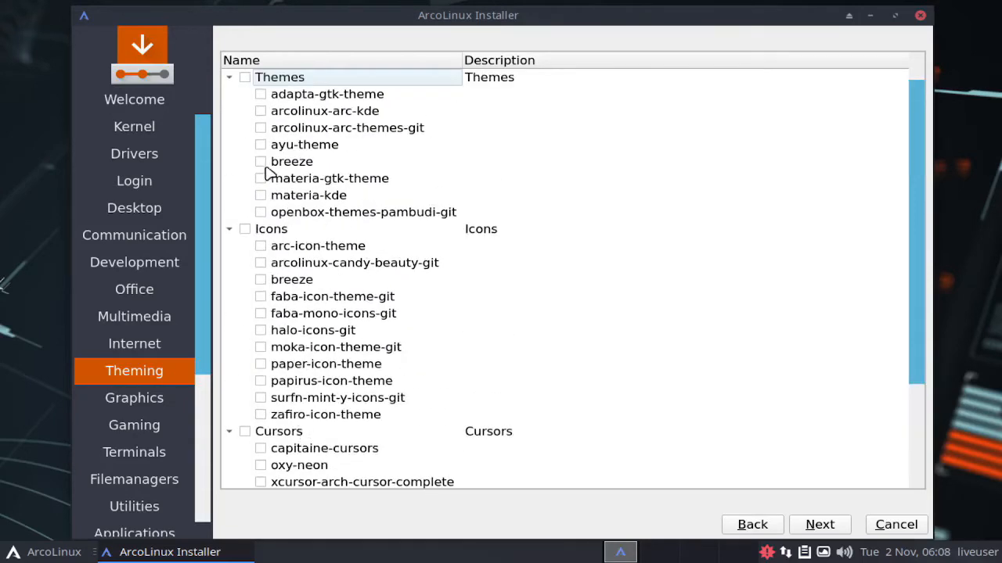
{"action": "left_click", "coordinate": [263, 117]}
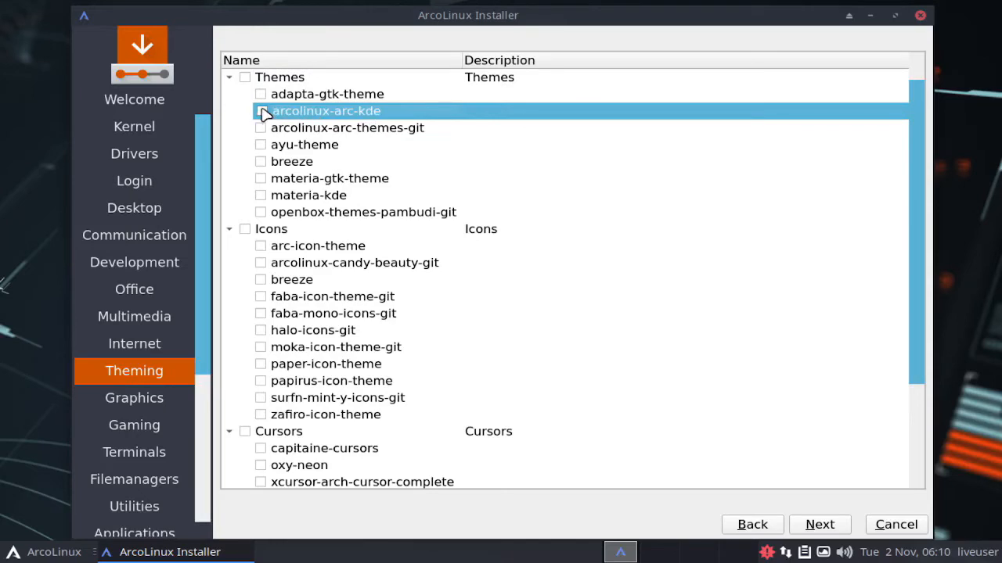
{"action": "left_click", "coordinate": [262, 111]}
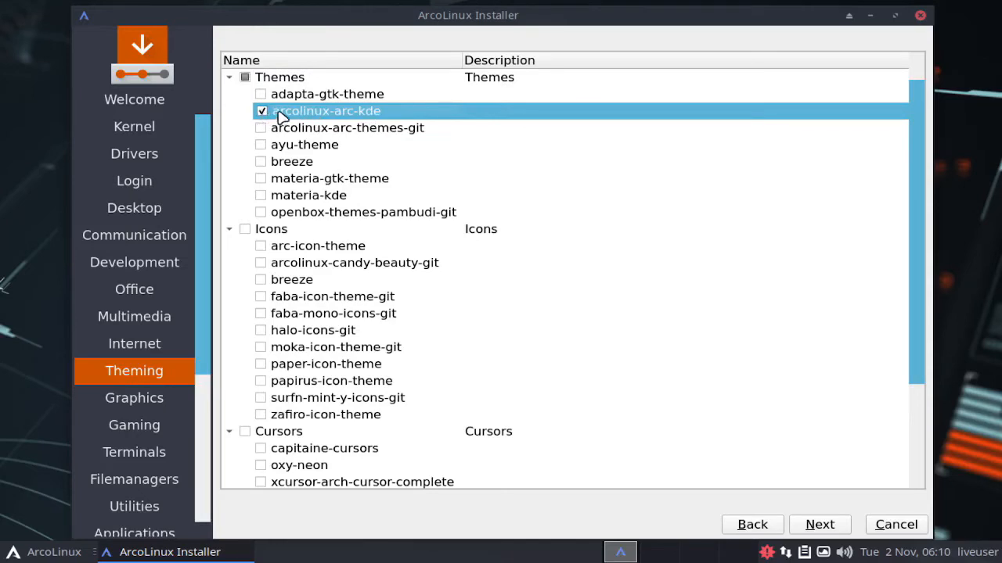
{"action": "left_click", "coordinate": [845, 527]}
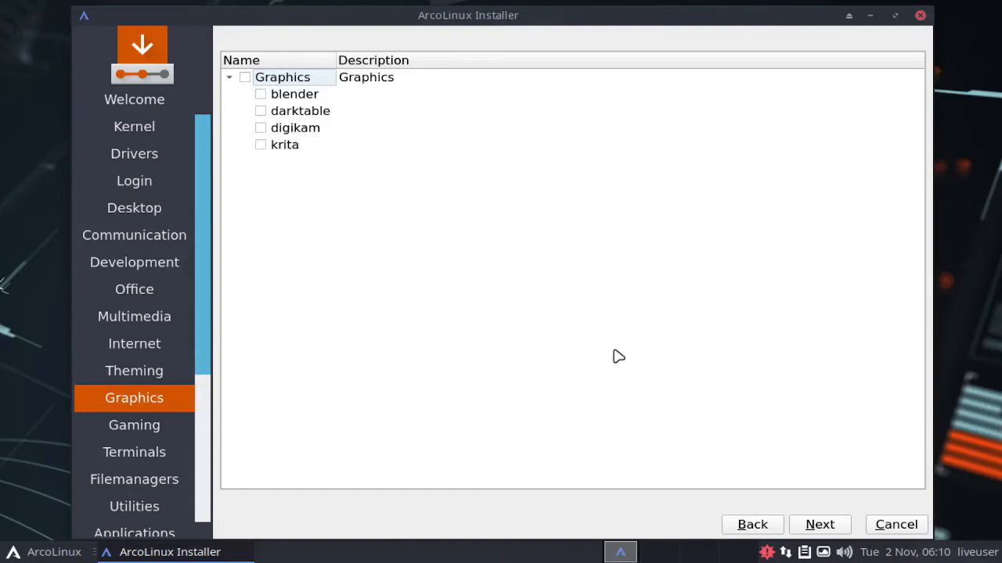
Step: Skip the graphics packages, look through the games and game utilities, and continue without choosing any
{"action": "left_click", "coordinate": [821, 526]}
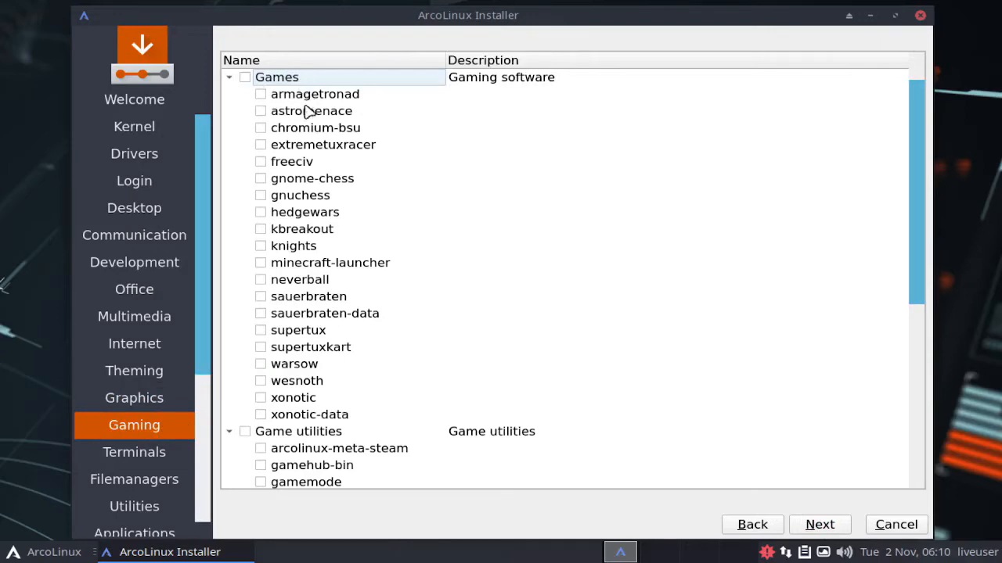
{"action": "scroll", "coordinate": [291, 387], "scroll_direction": "down", "scroll_amount": 3}
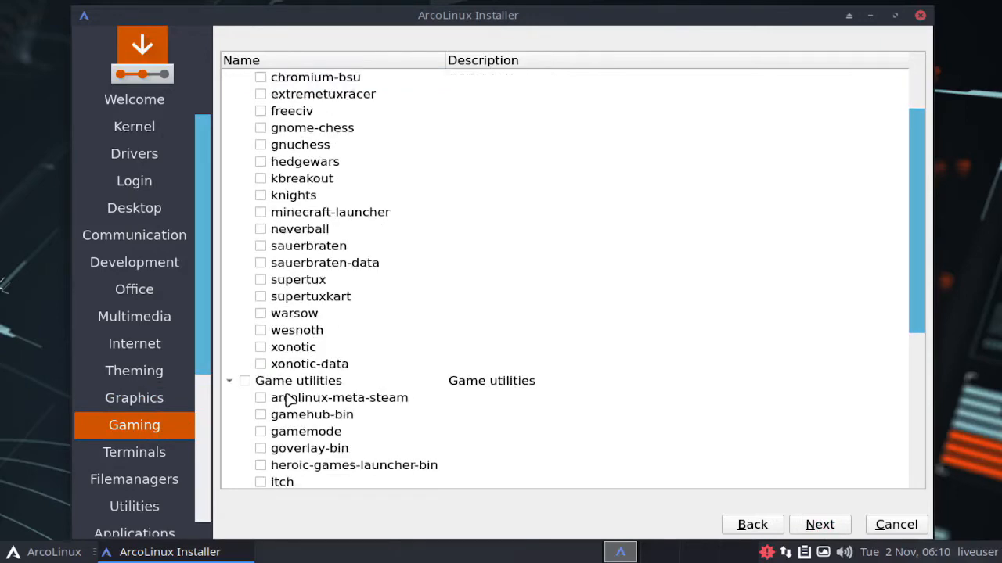
{"action": "scroll", "coordinate": [288, 400], "scroll_direction": "down", "scroll_amount": 4}
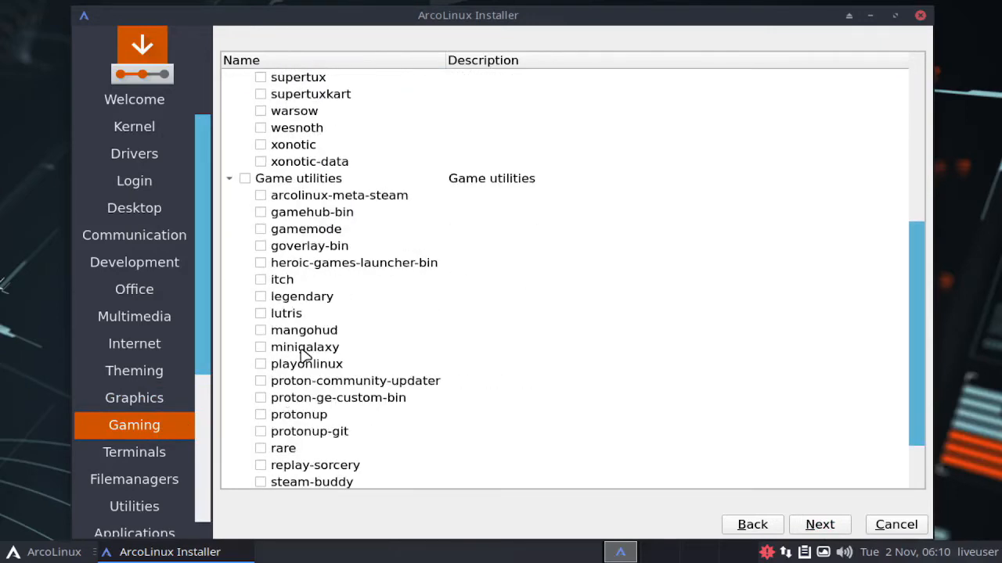
{"action": "scroll", "coordinate": [304, 354], "scroll_direction": "down", "scroll_amount": 1}
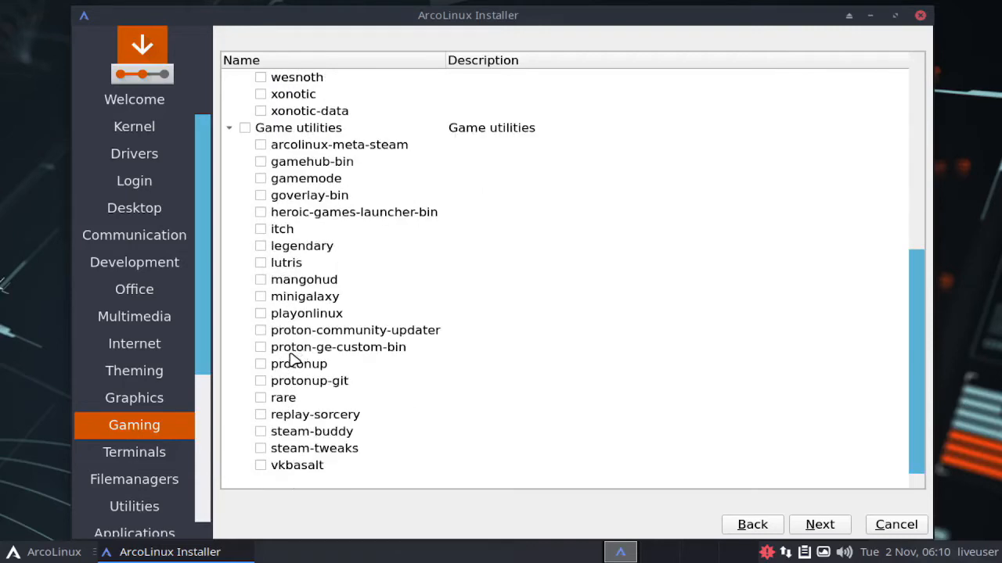
{"action": "left_click", "coordinate": [819, 524]}
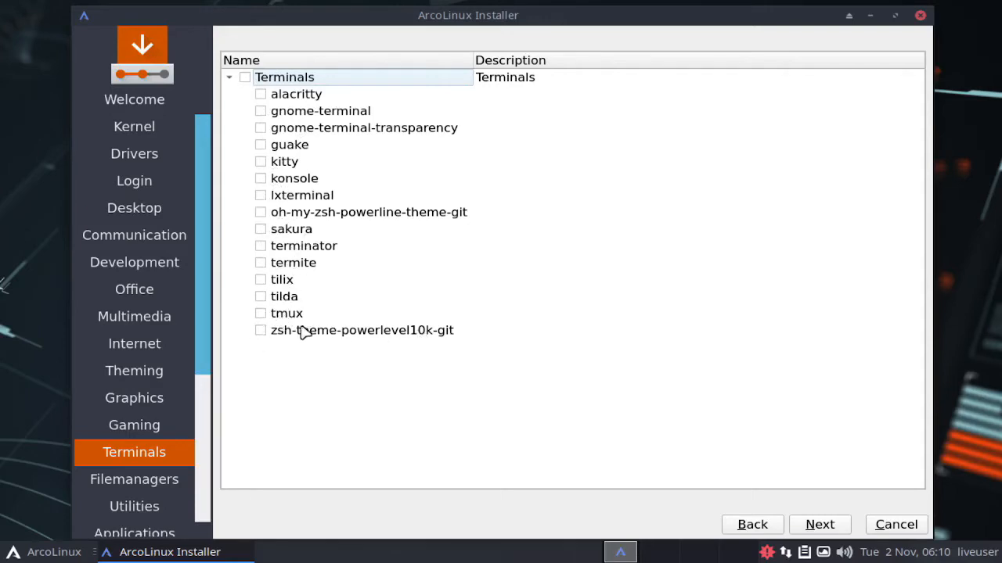
Step: Select tmux among the terminals and continue past the file managers without choosing any
{"action": "left_click", "coordinate": [260, 314]}
{"action": "left_click", "coordinate": [826, 531]}
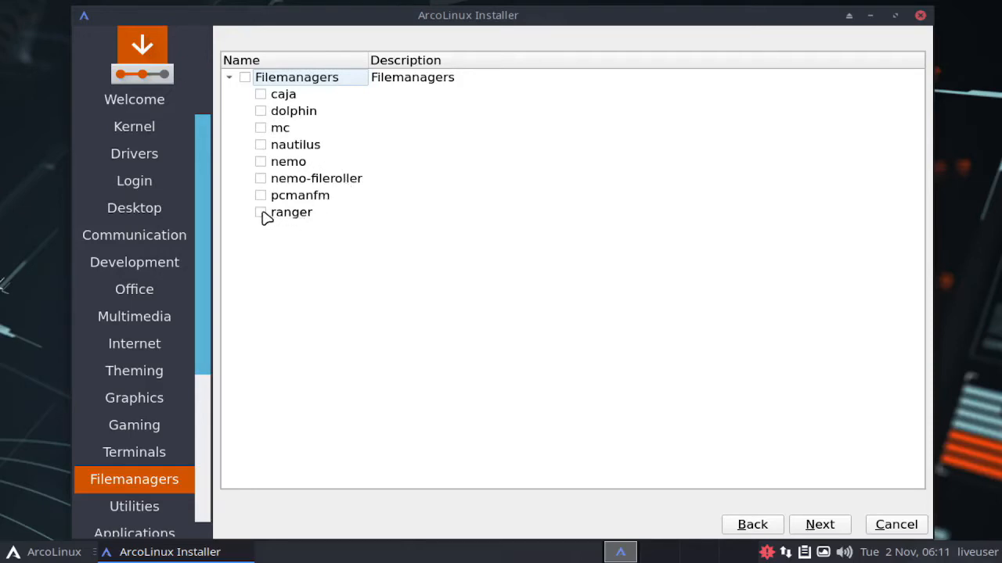
{"action": "left_click", "coordinate": [817, 522]}
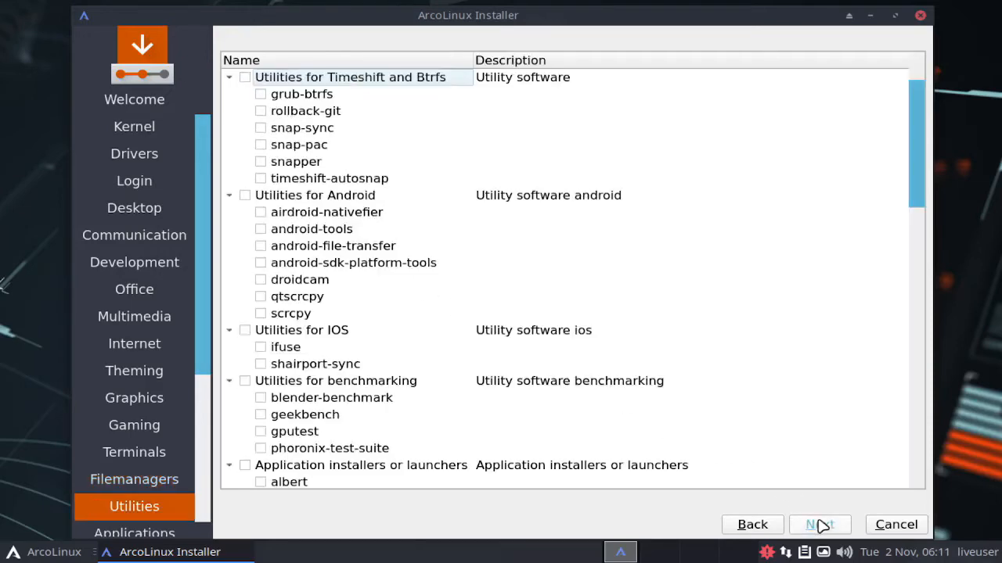
Step: Look through the whole utilities list and continue to the applications selection without choosing any utility
{"action": "left_click_drag", "start_coordinate": [202, 367], "coordinate": [209, 456]}
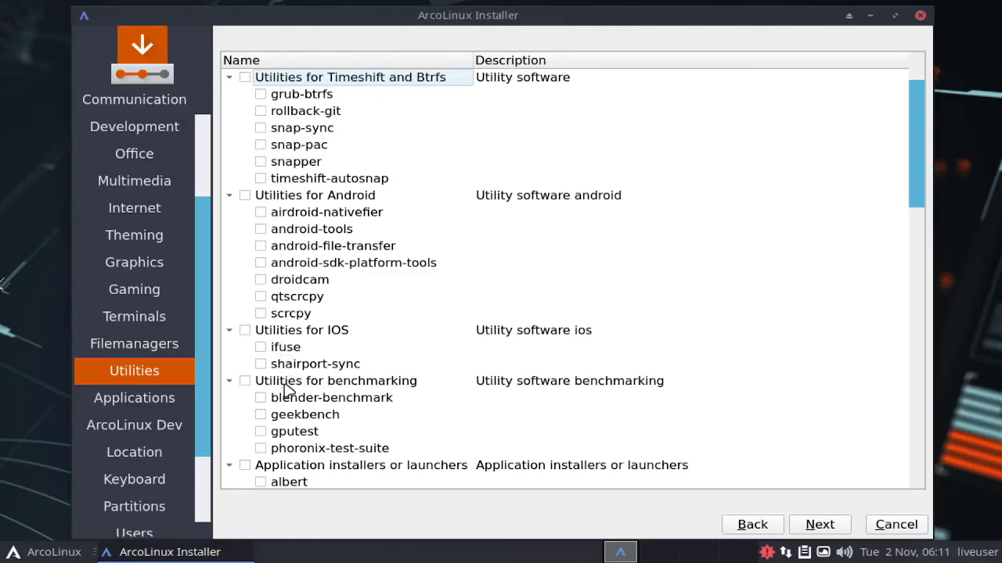
{"action": "scroll", "coordinate": [287, 391], "scroll_direction": "down", "scroll_amount": 5}
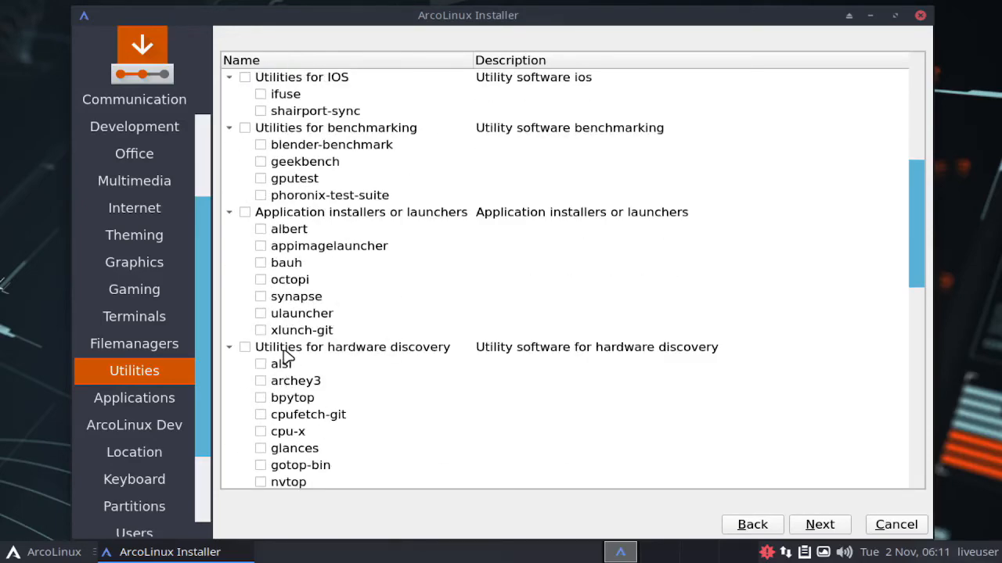
{"action": "scroll", "coordinate": [284, 353], "scroll_direction": "down", "scroll_amount": 4}
{"action": "scroll", "coordinate": [283, 349], "scroll_direction": "down", "scroll_amount": 4}
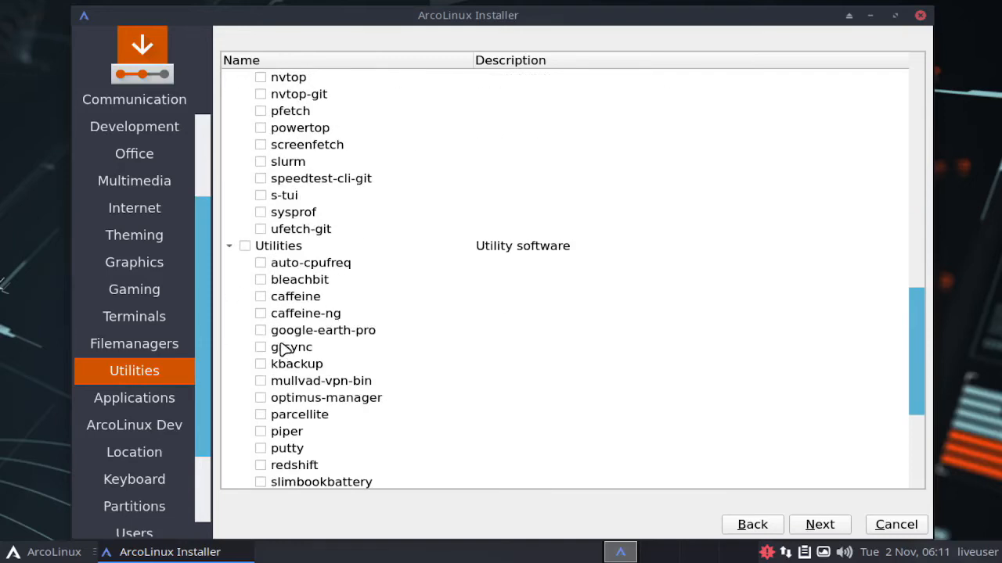
{"action": "scroll", "coordinate": [275, 388], "scroll_direction": "down", "scroll_amount": 3}
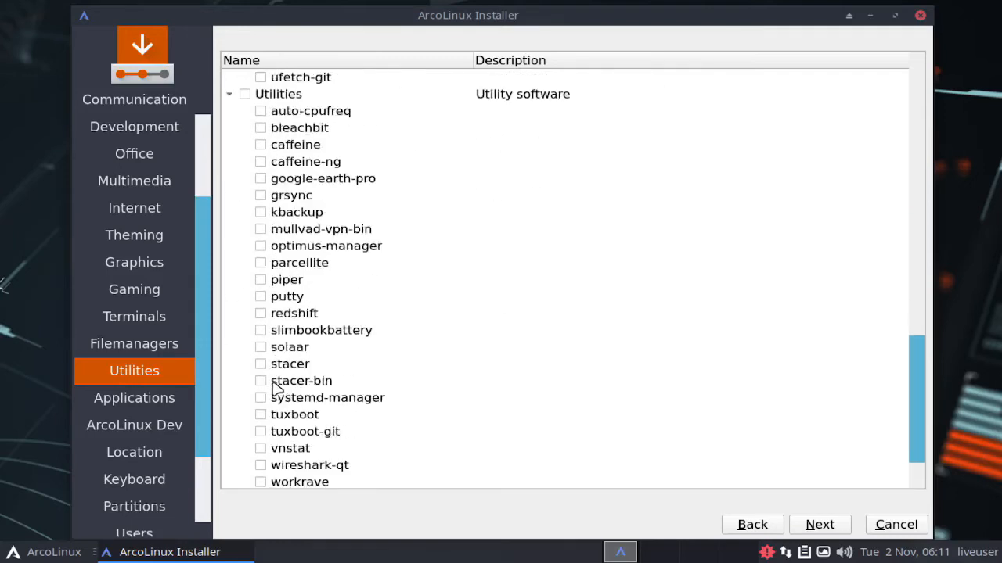
{"action": "scroll", "coordinate": [288, 383], "scroll_direction": "down", "scroll_amount": 1}
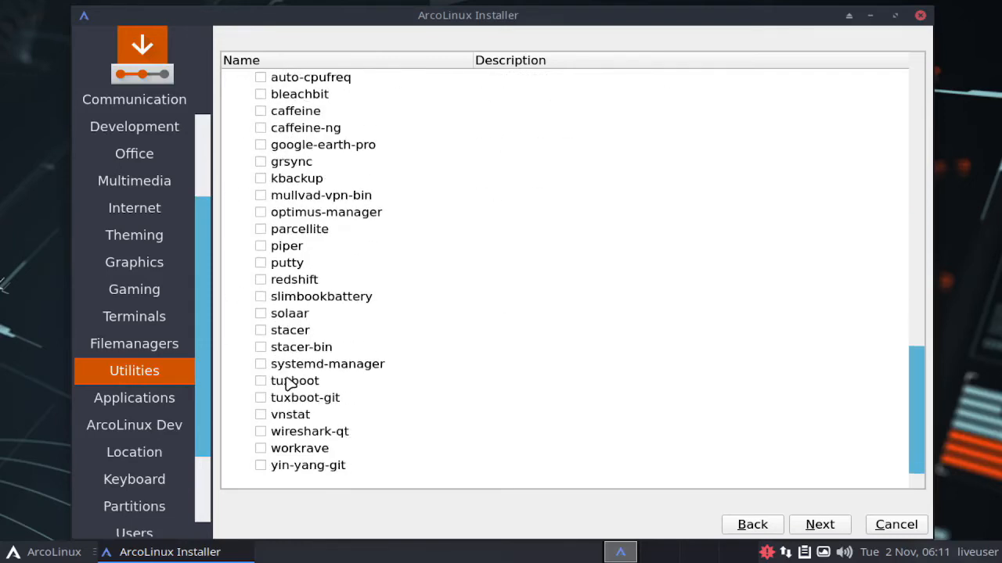
{"action": "left_click", "coordinate": [831, 527]}
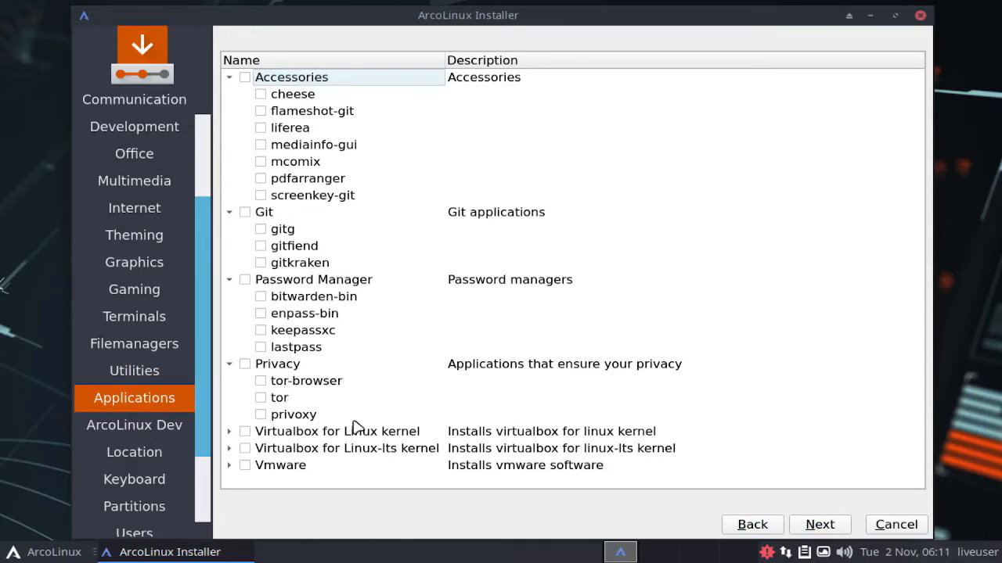
Step: Continue past the applications and ArcoLinux Dev selections without choosing any package
{"action": "left_click", "coordinate": [817, 526]}
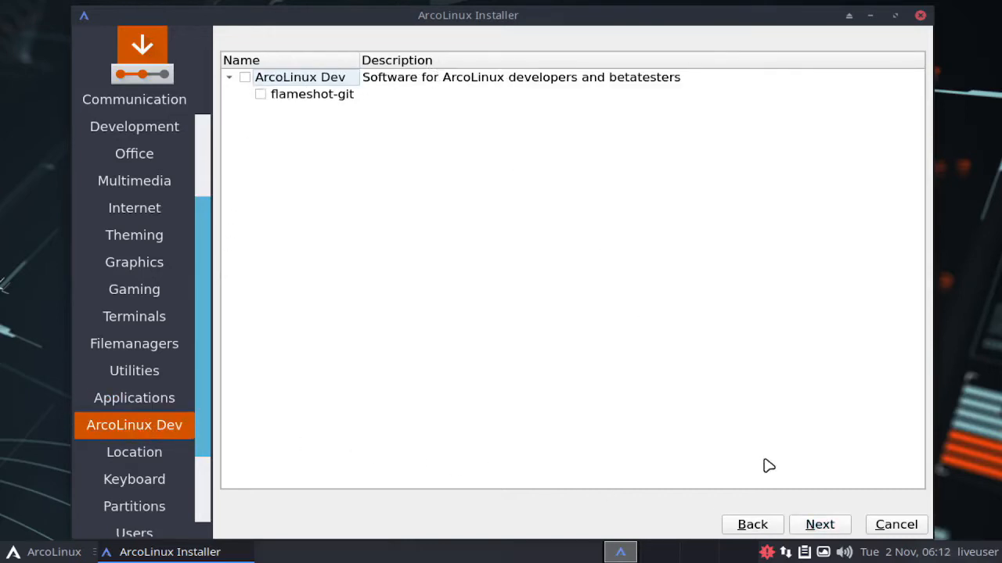
{"action": "left_click", "coordinate": [823, 528]}
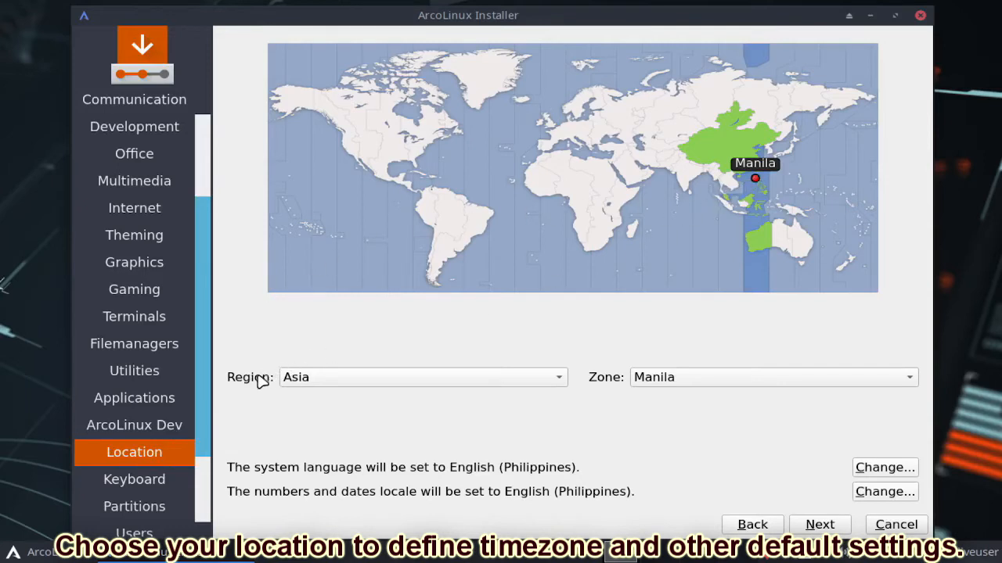
Step: Set the location to region Asia, zone Manila, and the keyboard layout to English (US) with the default variant
{"action": "left_click", "coordinate": [321, 378]}
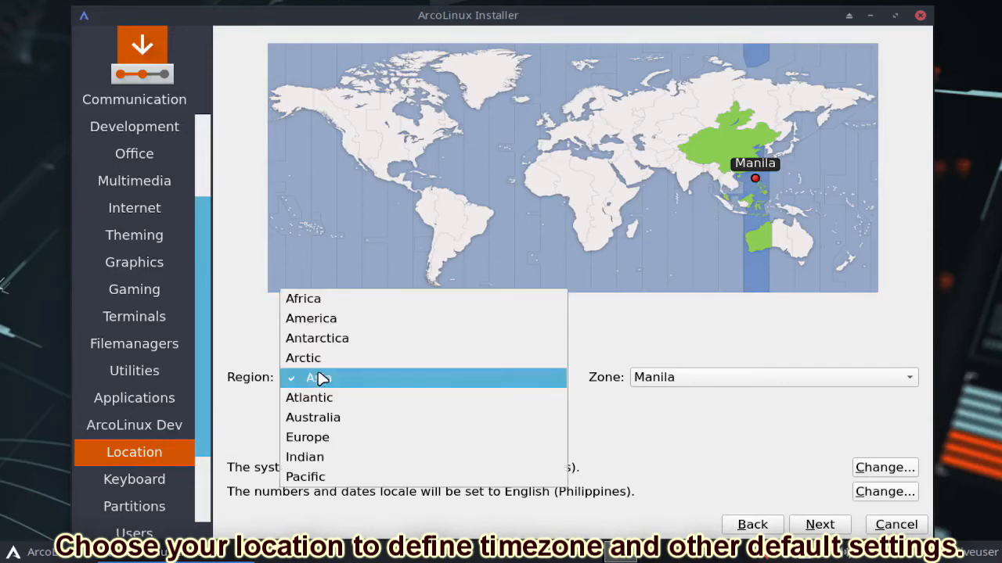
{"action": "left_click", "coordinate": [325, 379]}
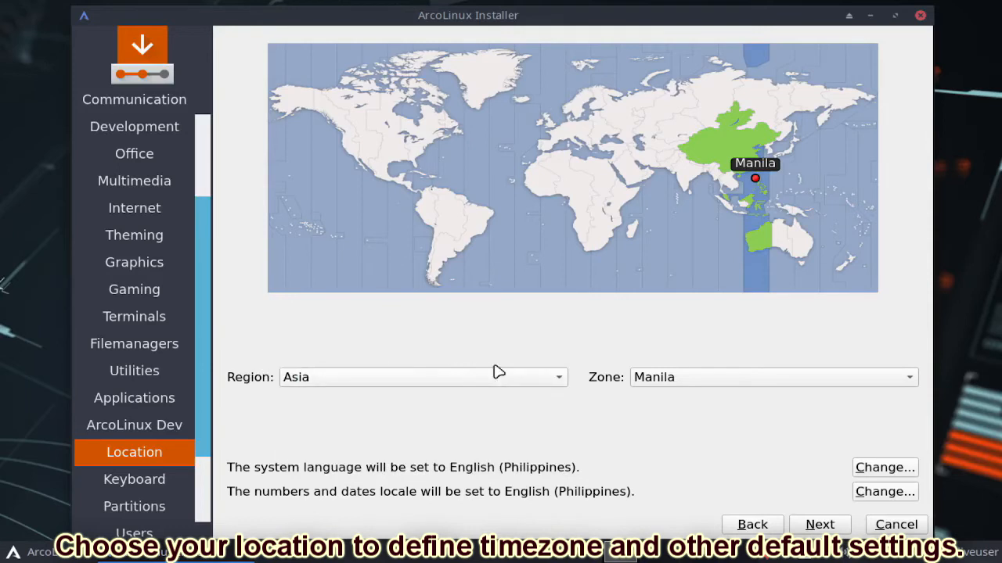
{"action": "left_click", "coordinate": [708, 379]}
{"action": "left_click", "coordinate": [671, 277]}
{"action": "left_click", "coordinate": [821, 526]}
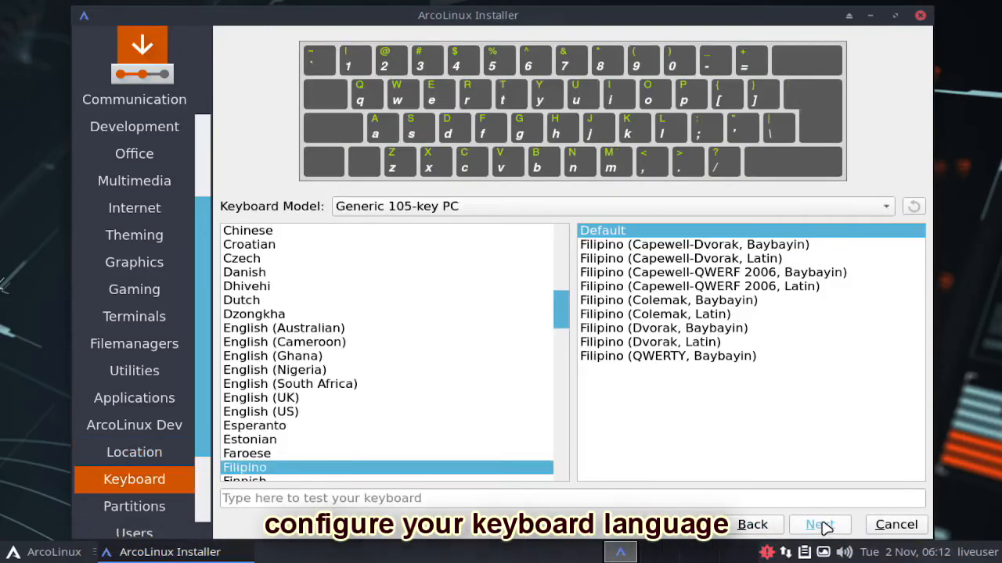
{"action": "left_click", "coordinate": [279, 416]}
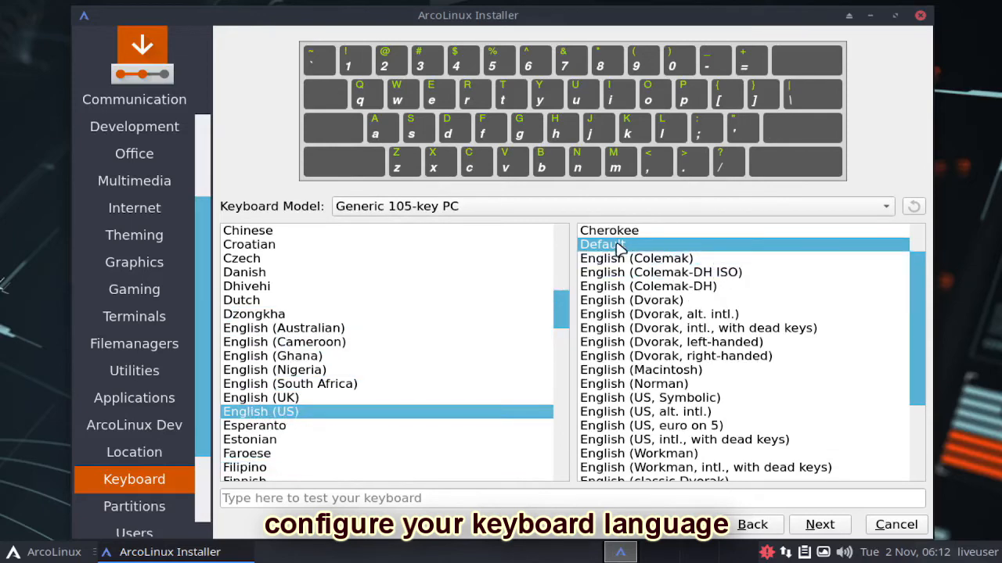
{"action": "left_click", "coordinate": [831, 529]}
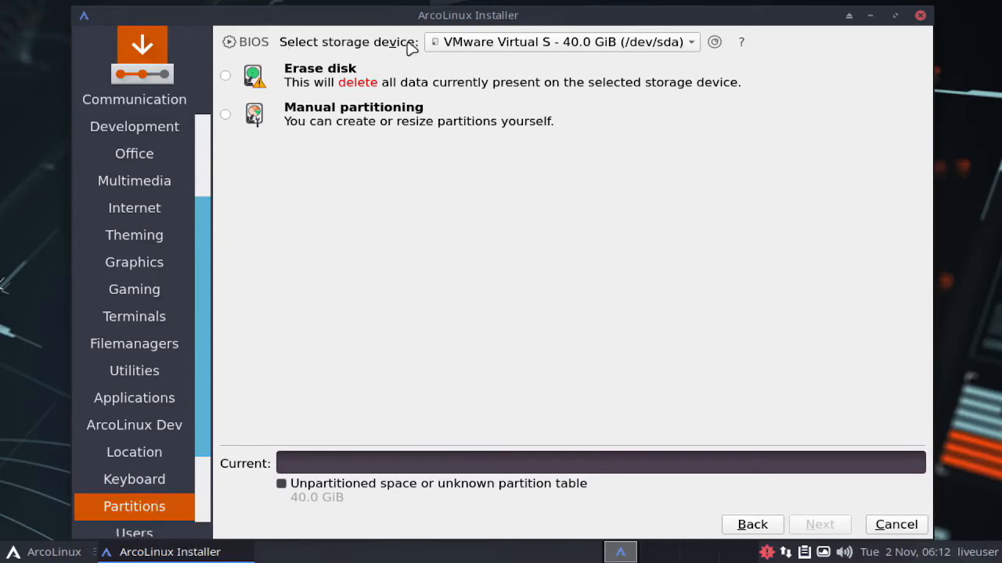
Step: Choose manual partitioning for the VMware Virtual S disk (/dev/sda) and create a new GUID Partition Table (GPT) on it
{"action": "left_click", "coordinate": [643, 41]}
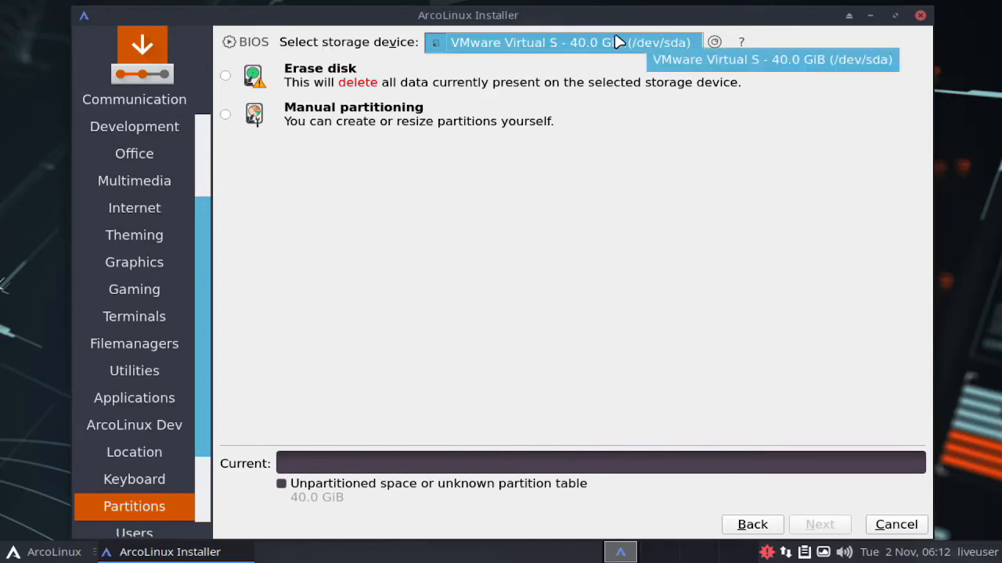
{"action": "left_click", "coordinate": [225, 115]}
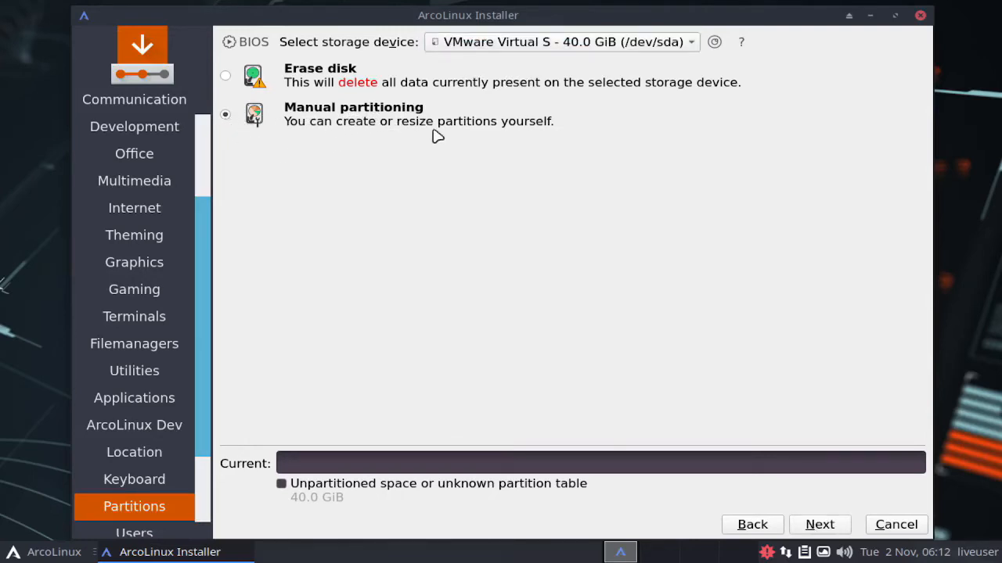
{"action": "left_click", "coordinate": [821, 530]}
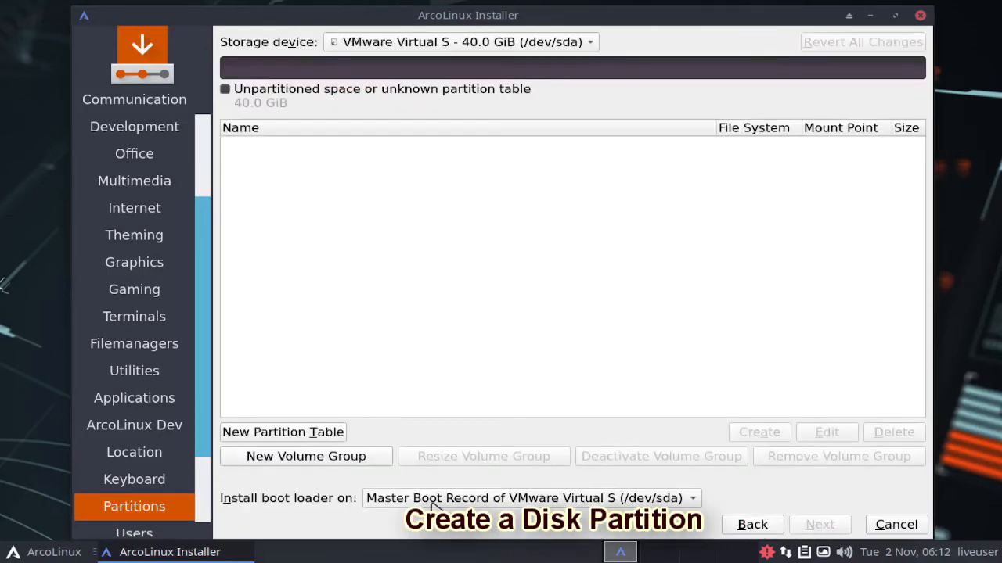
{"action": "left_click", "coordinate": [315, 435]}
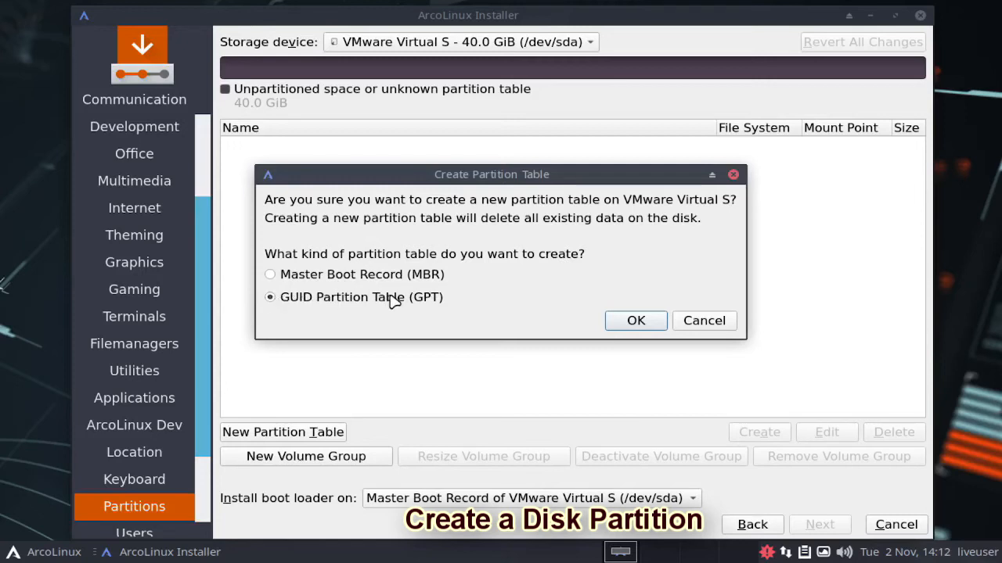
{"action": "left_click", "coordinate": [634, 324]}
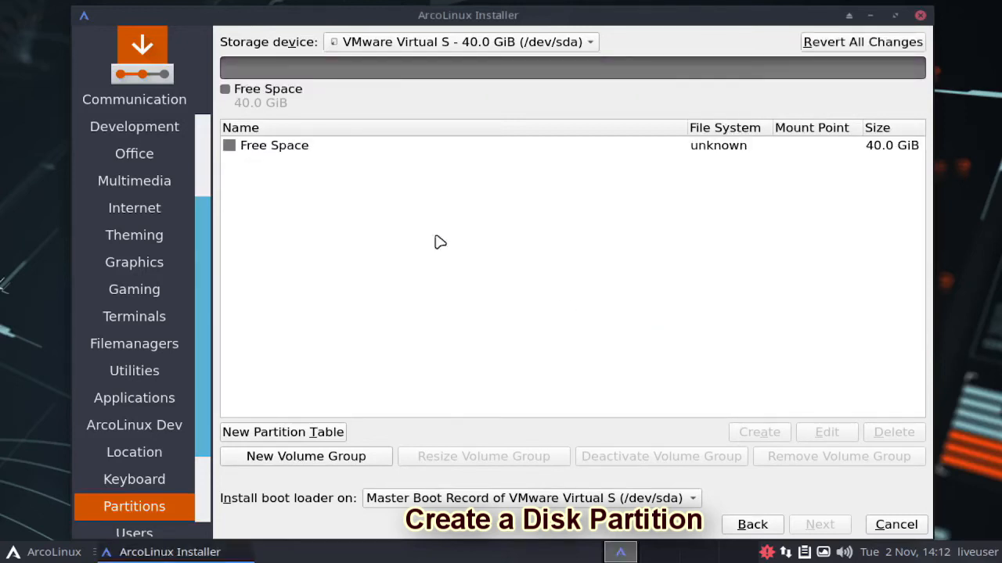
Step: Create an 8 MiB unformatted partition in the free space, with the flag listed between apple-tv-recovery and boot enabled
{"action": "left_click", "coordinate": [266, 150]}
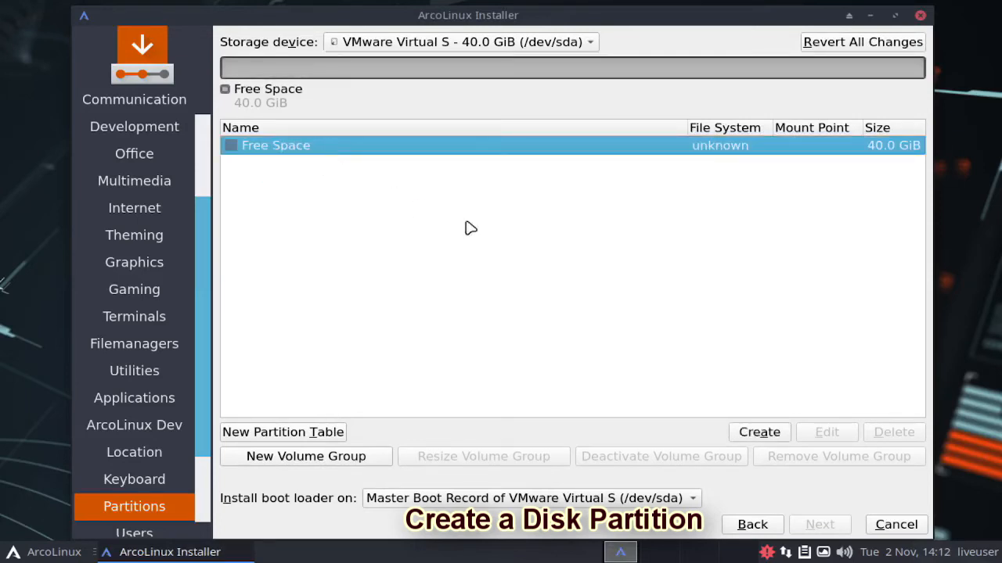
{"action": "left_click", "coordinate": [764, 433]}
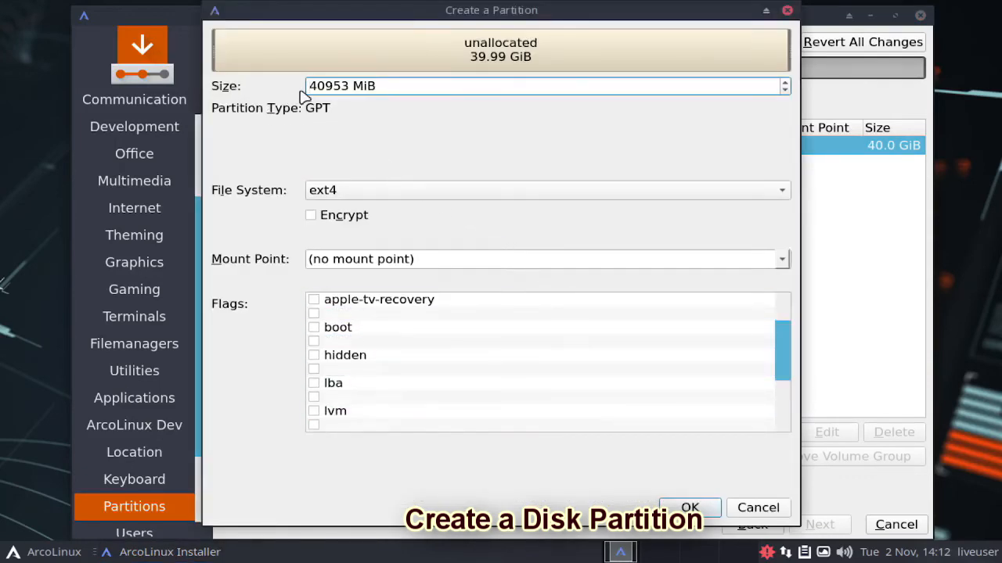
{"action": "left_click_drag", "start_coordinate": [349, 86], "coordinate": [310, 86]}
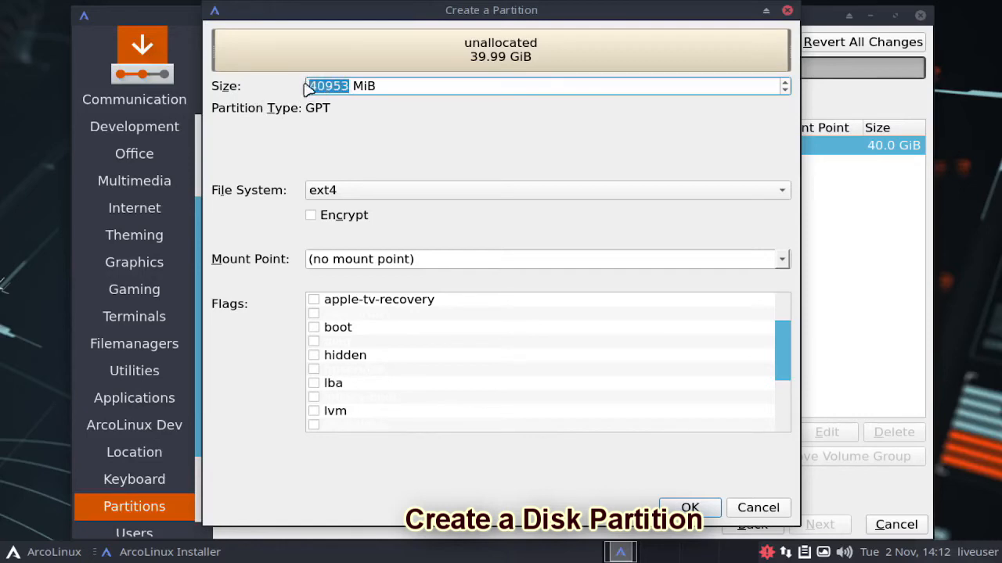
{"action": "type", "text": "8"}
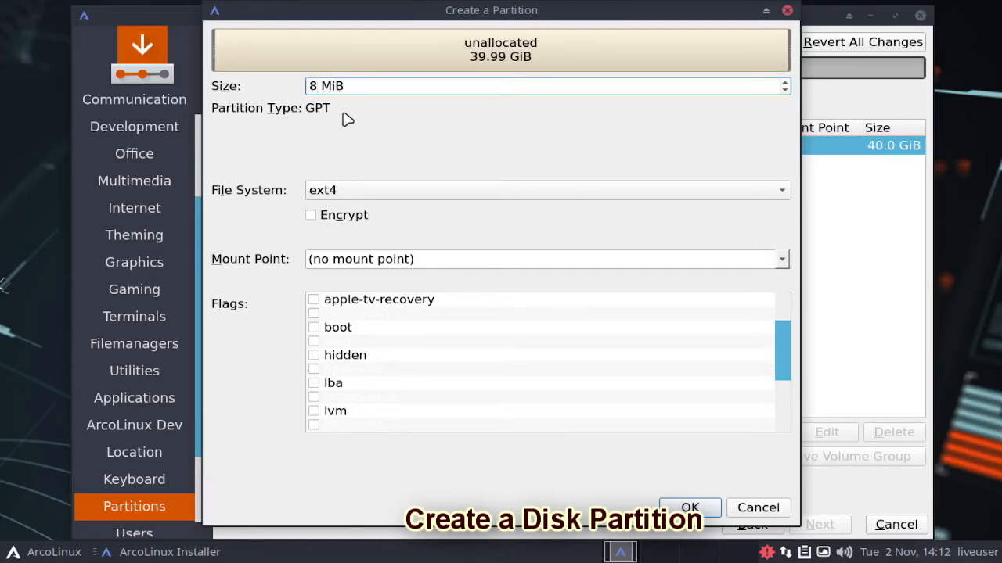
{"action": "left_click", "coordinate": [363, 194]}
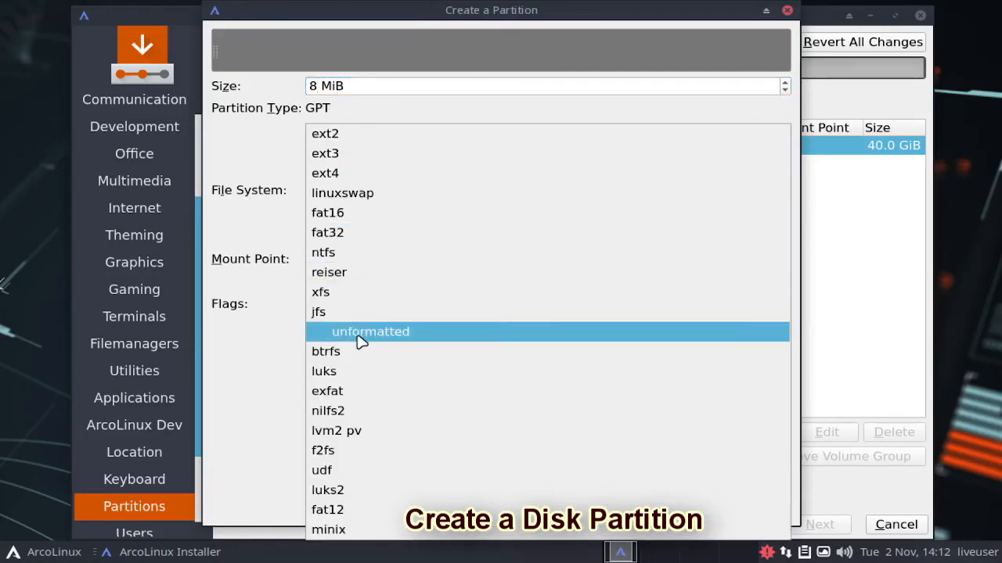
{"action": "left_click", "coordinate": [411, 335]}
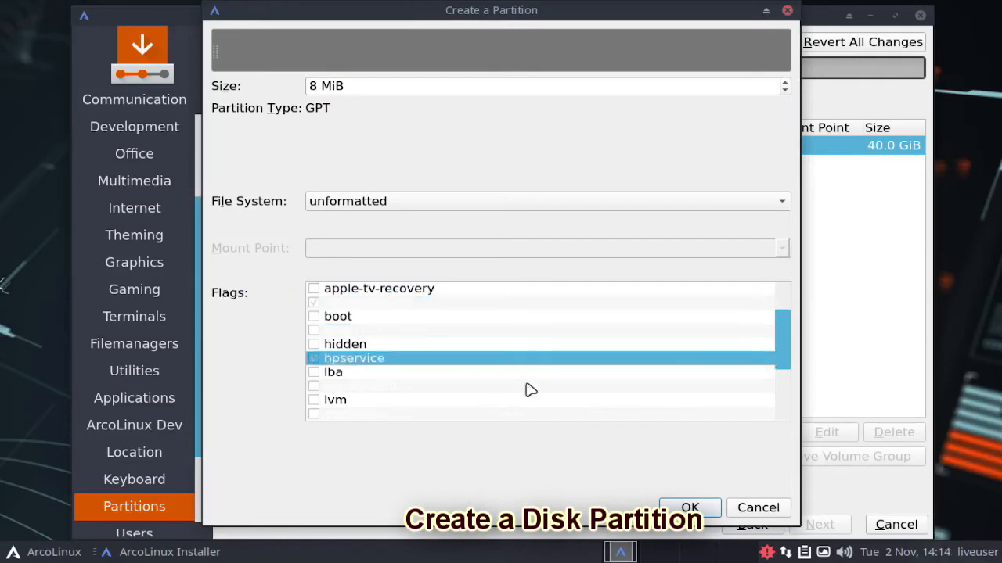
{"action": "left_click", "coordinate": [691, 507]}
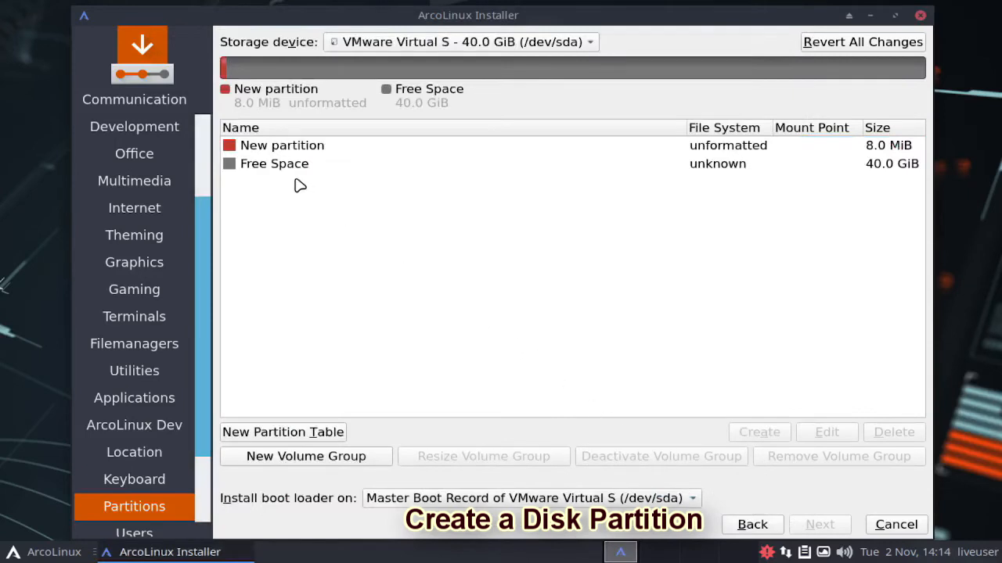
Step: Create a 4096 MiB linuxswap partition in the remaining free space
{"action": "left_click", "coordinate": [263, 168]}
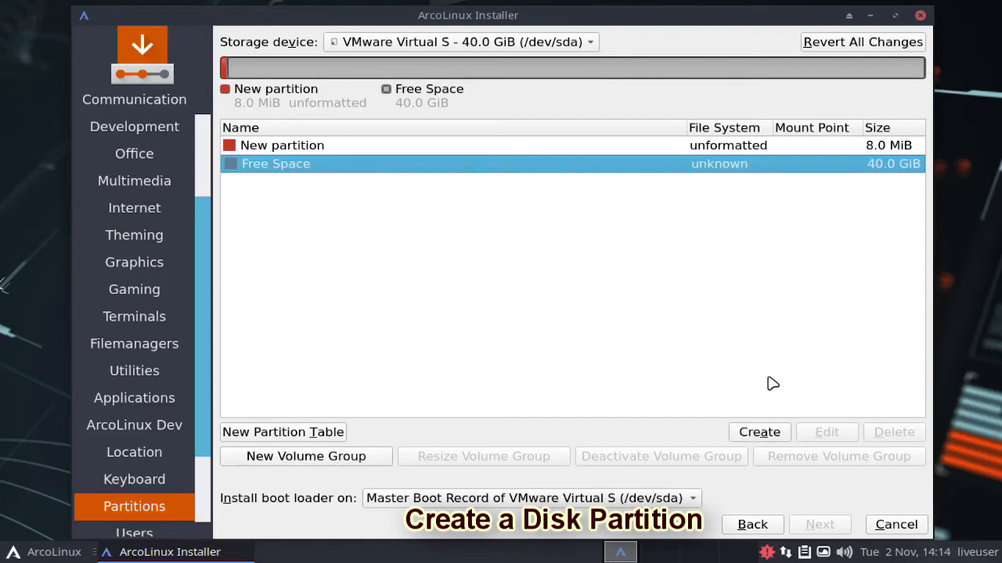
{"action": "left_click", "coordinate": [759, 432]}
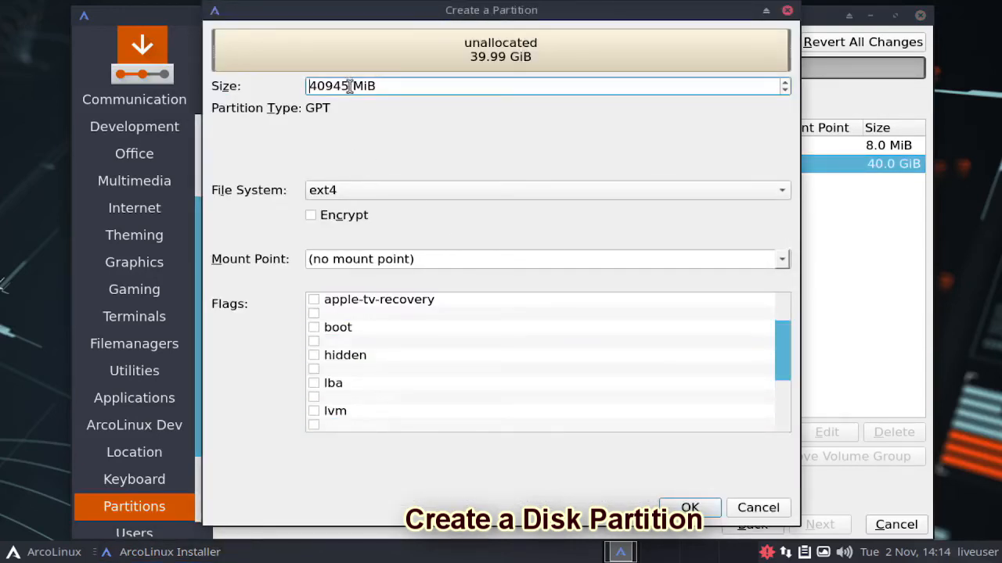
{"action": "left_click_drag", "start_coordinate": [350, 86], "coordinate": [324, 86]}
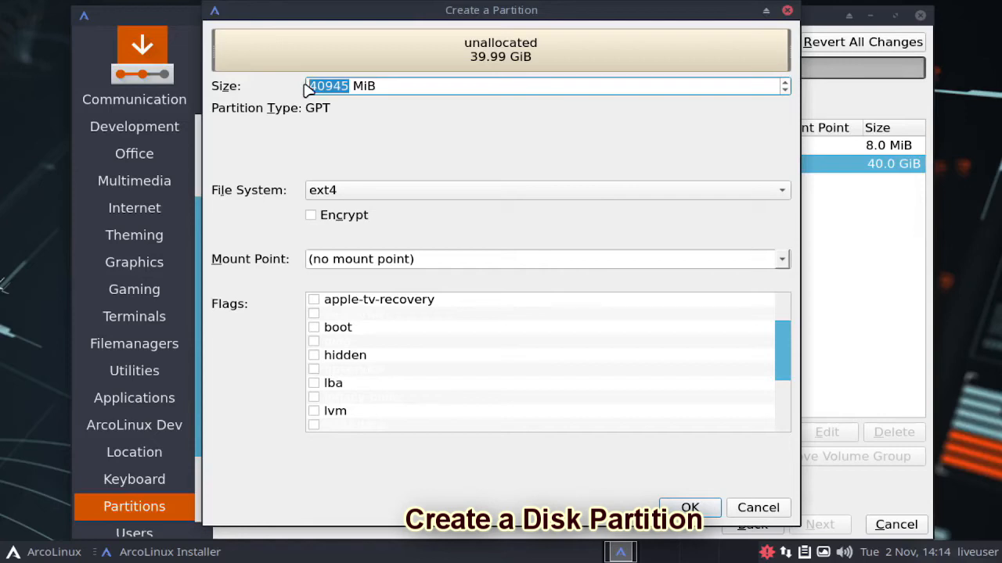
{"action": "key", "text": "BackSpace"}
{"action": "type", "text": "40"}
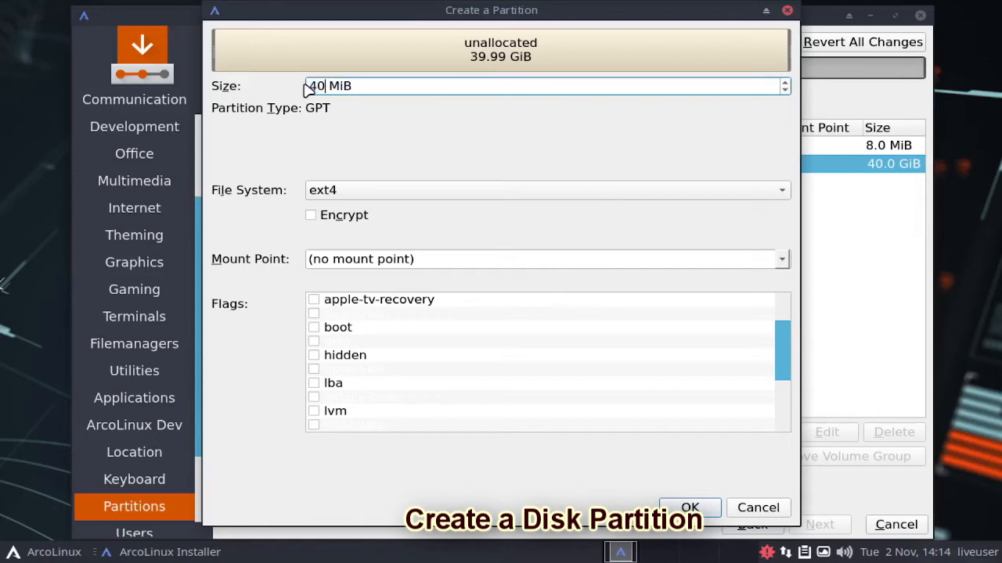
{"action": "type", "text": "96"}
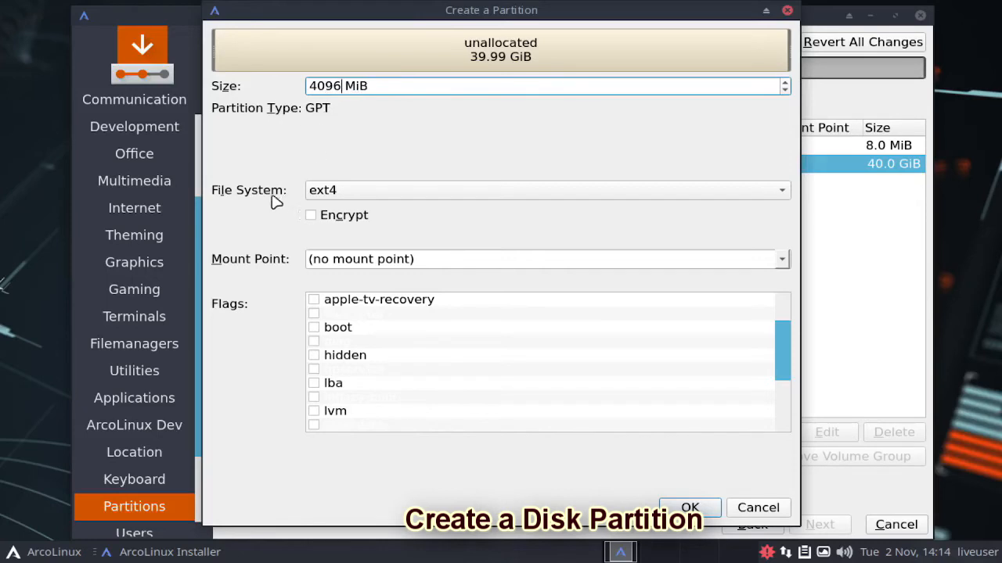
{"action": "left_click", "coordinate": [391, 197]}
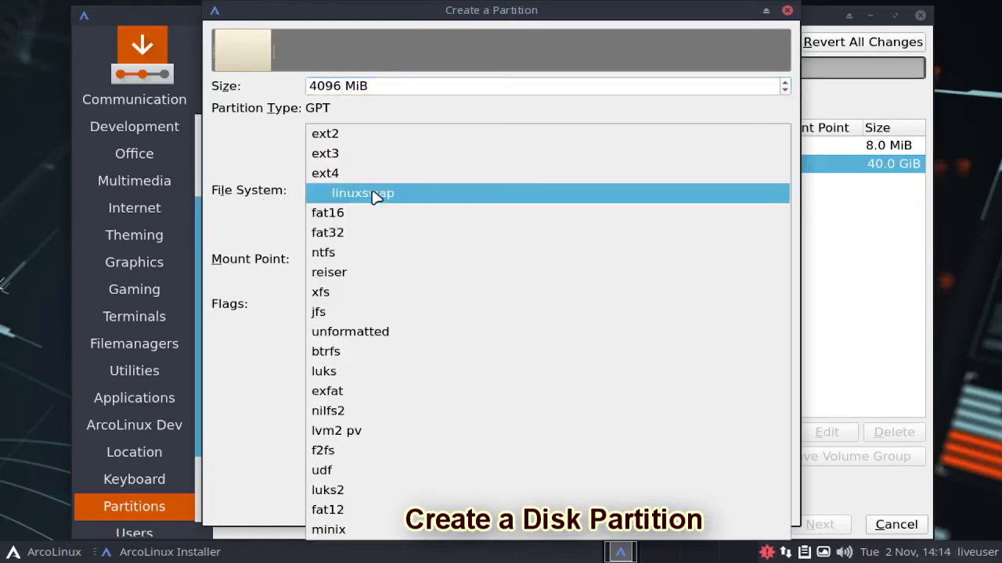
{"action": "left_click", "coordinate": [362, 196]}
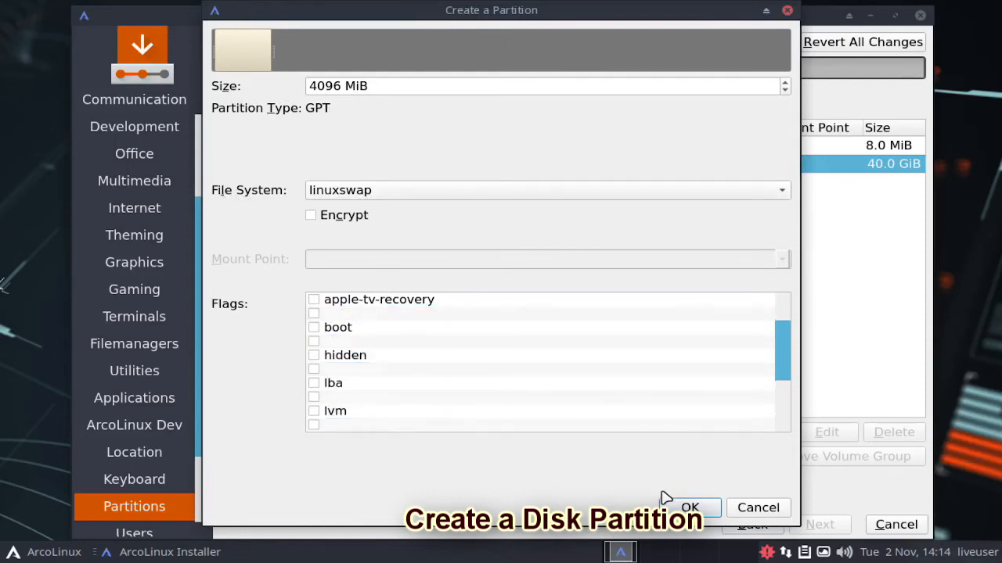
{"action": "left_click", "coordinate": [692, 508]}
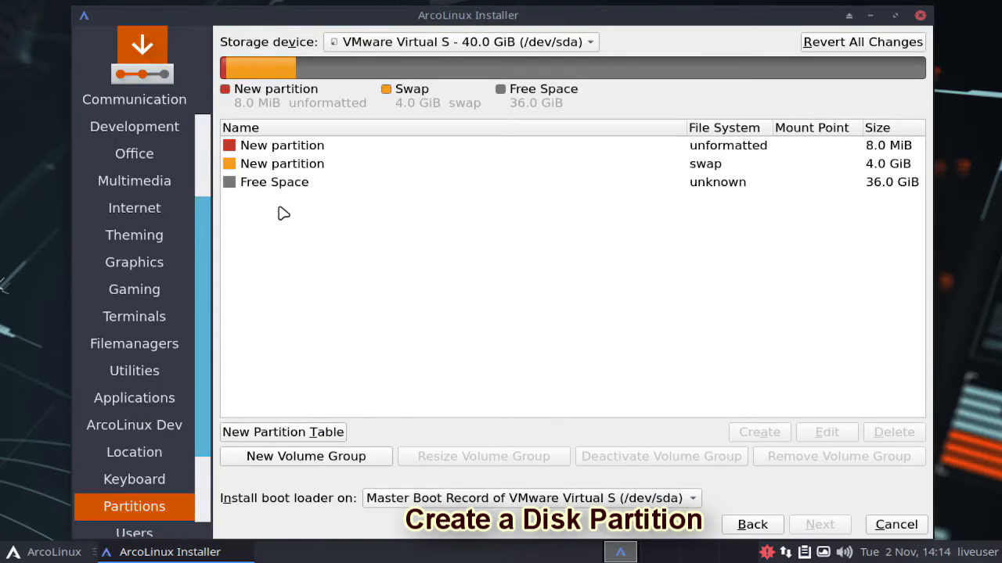
Step: Create an 18000 MiB ext4 partition in the free space, mounted at / with the boot flag enabled
{"action": "left_click", "coordinate": [274, 185]}
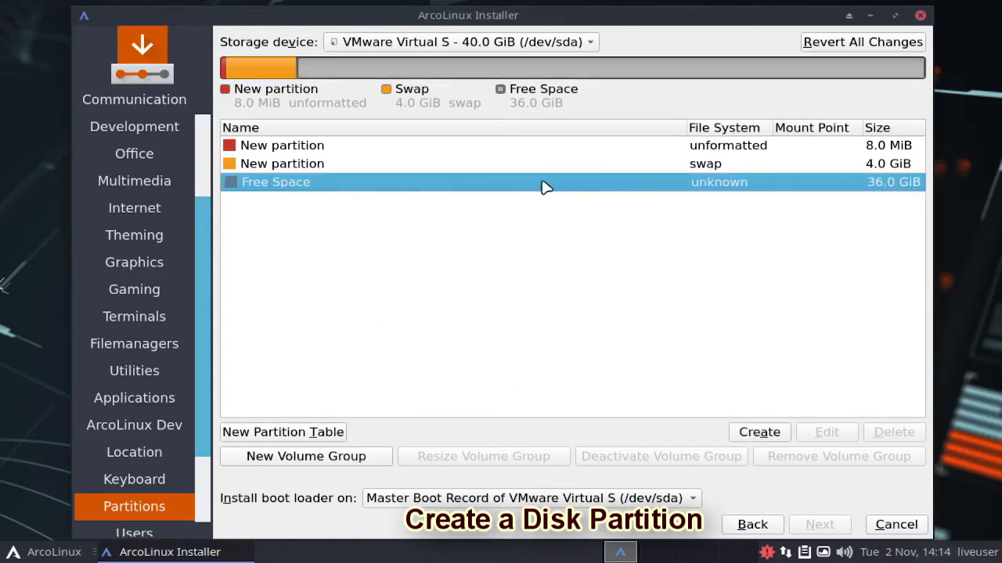
{"action": "left_click", "coordinate": [759, 432]}
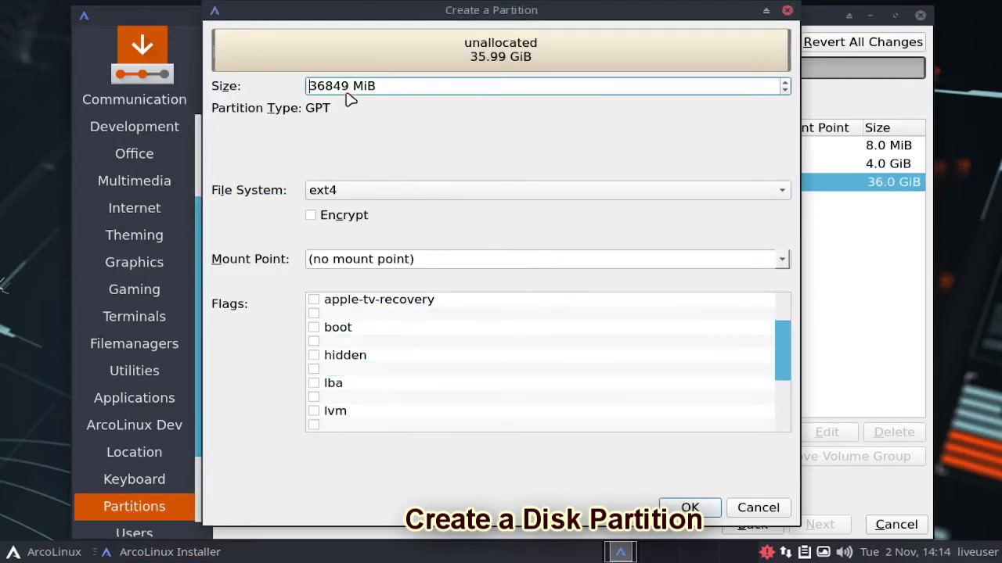
{"action": "left_click_drag", "start_coordinate": [347, 88], "coordinate": [309, 91]}
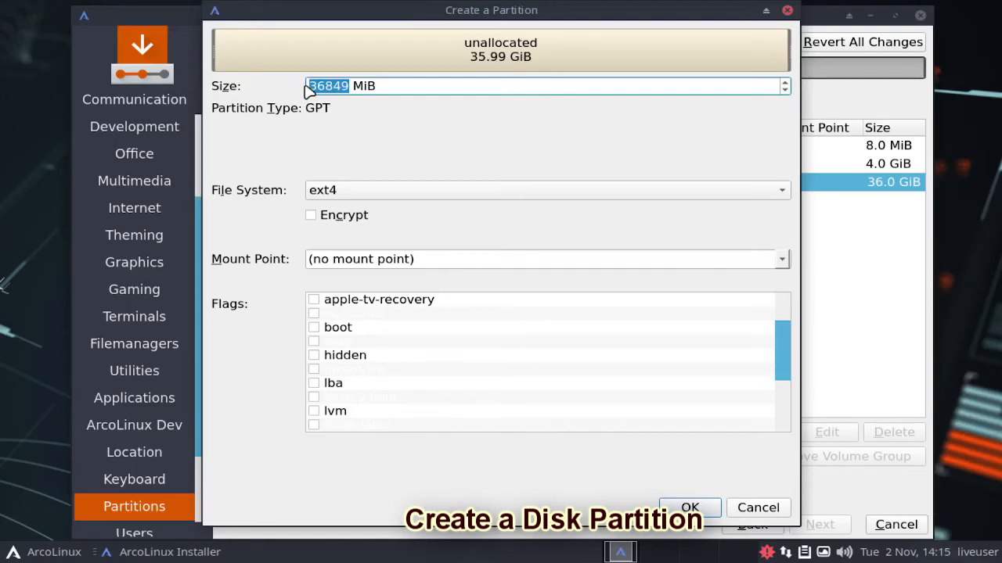
{"action": "key", "text": "BackSpace"}
{"action": "type", "text": "18000"}
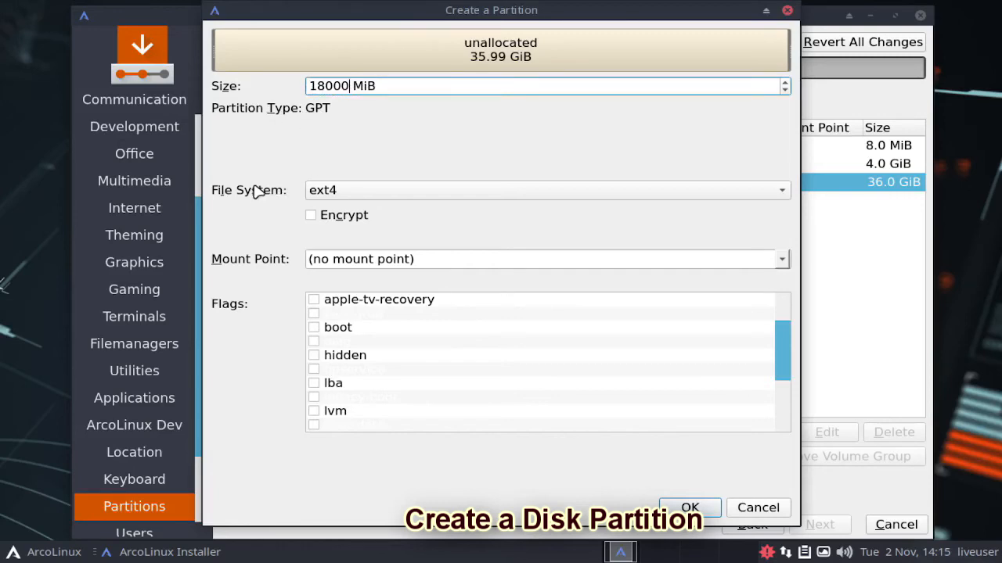
{"action": "left_click", "coordinate": [365, 197]}
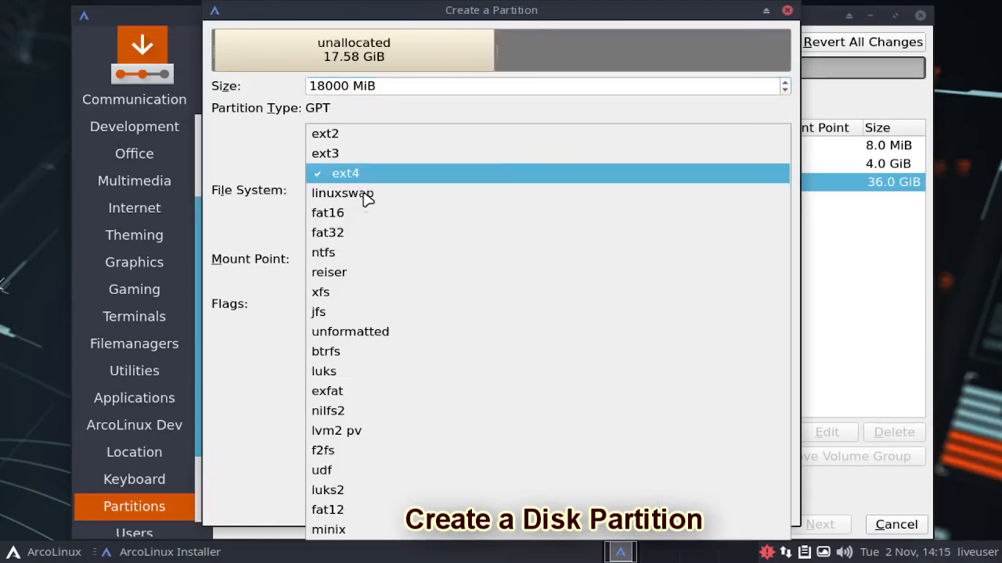
{"action": "left_click", "coordinate": [358, 173]}
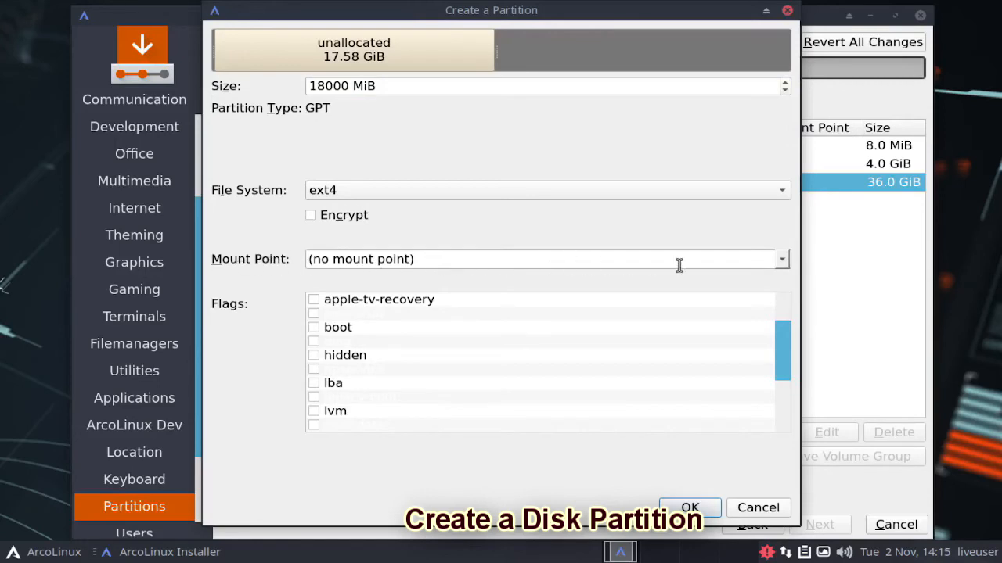
{"action": "left_click", "coordinate": [781, 262]}
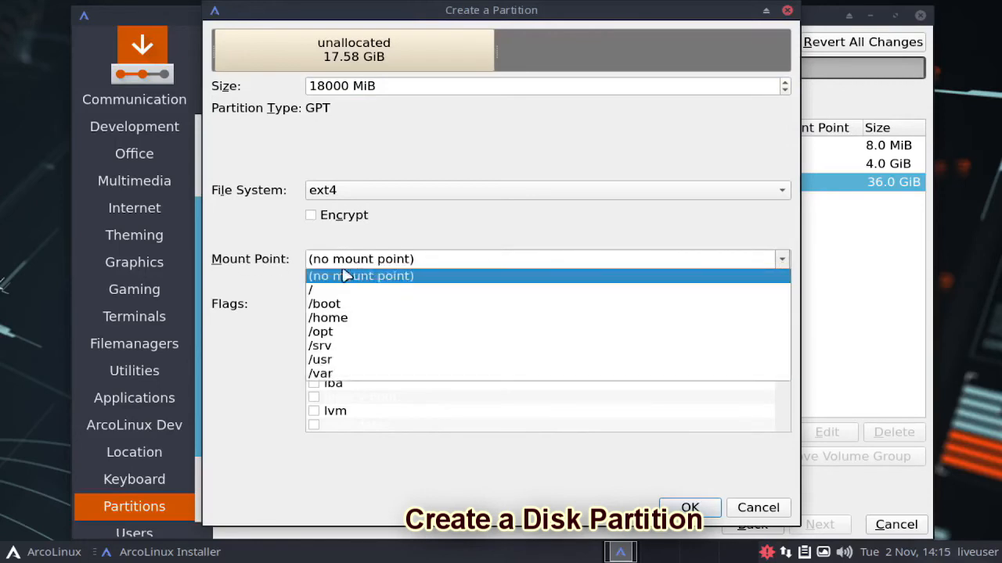
{"action": "left_click", "coordinate": [312, 291]}
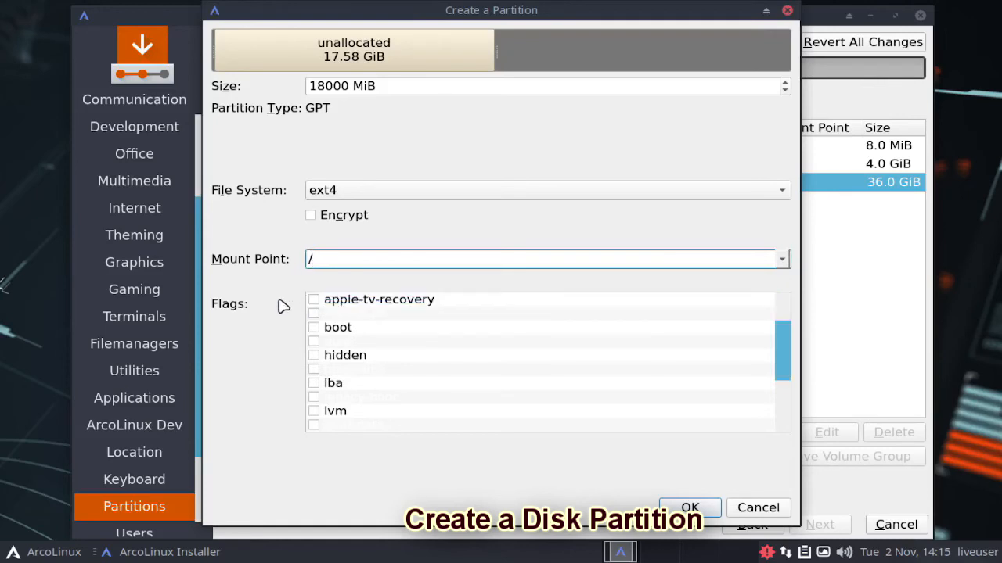
{"action": "left_click", "coordinate": [319, 332]}
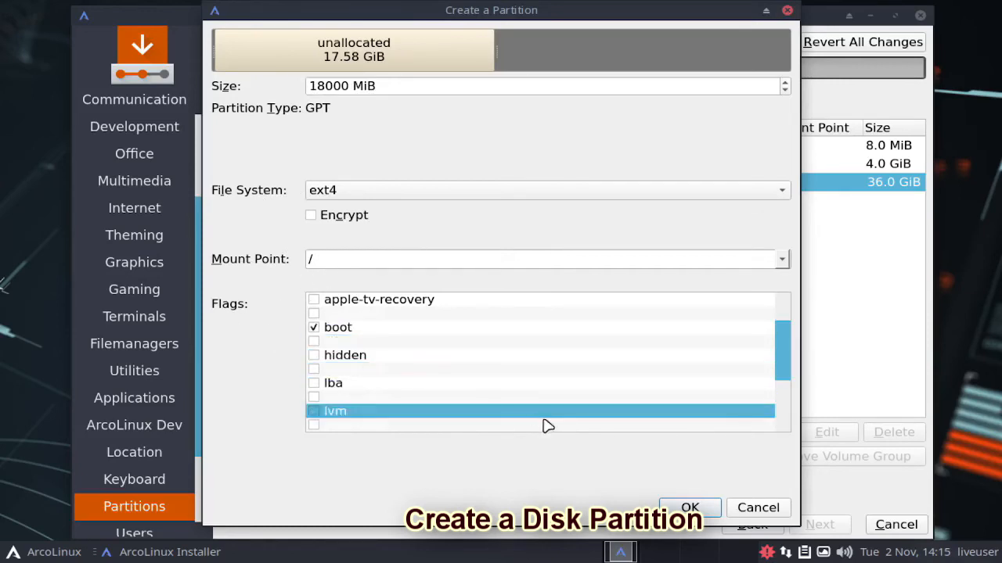
{"action": "left_click", "coordinate": [689, 507]}
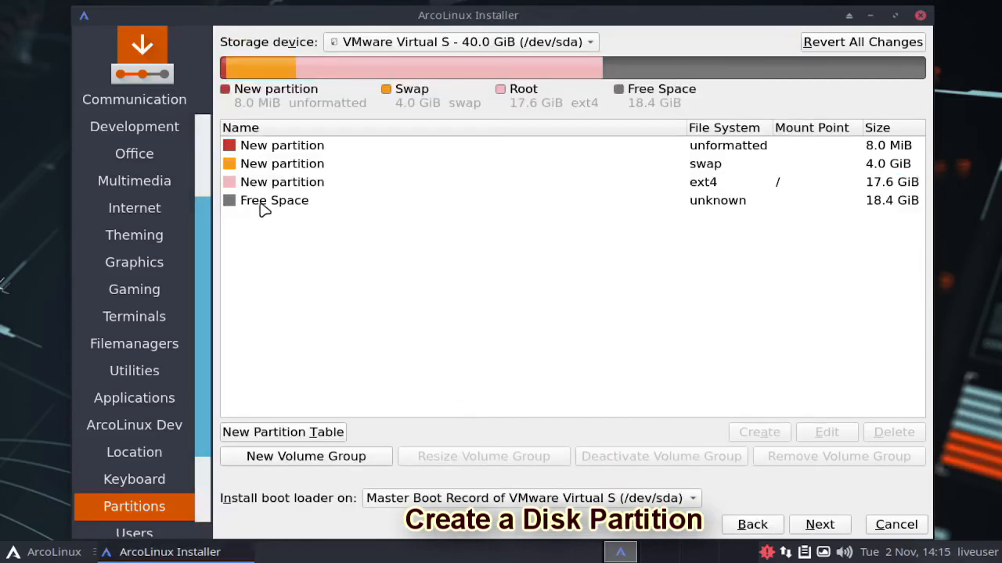
Step: Create an ext4 partition mounted at /home that uses all of the remaining free space
{"action": "left_click", "coordinate": [264, 204]}
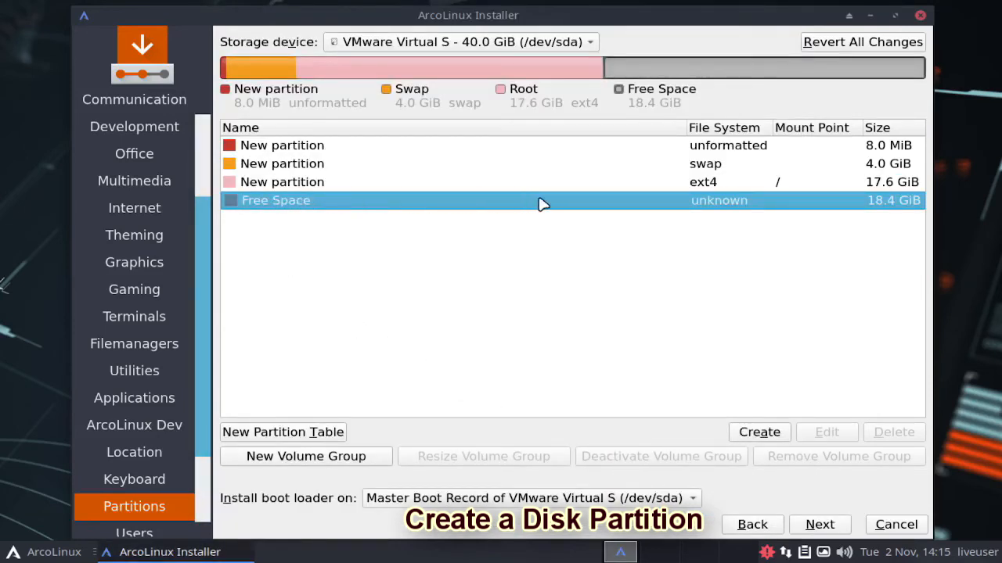
{"action": "left_click", "coordinate": [758, 429]}
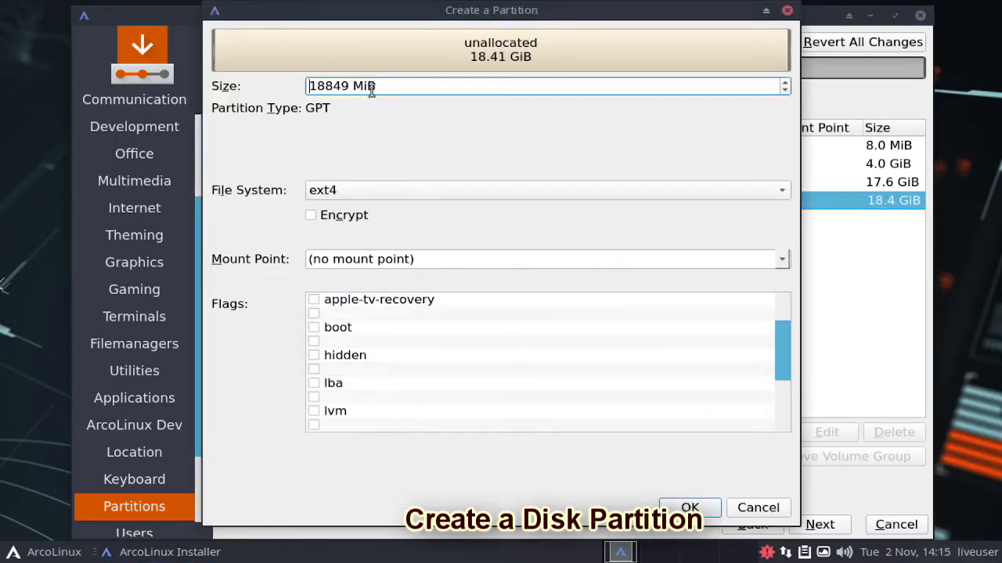
{"action": "left_click_drag", "start_coordinate": [372, 84], "coordinate": [302, 83]}
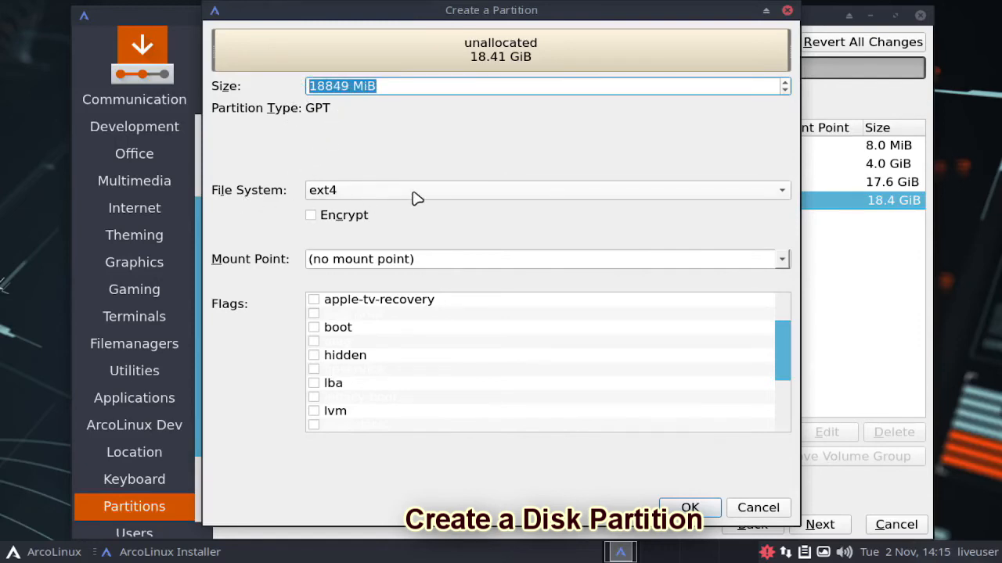
{"action": "left_click", "coordinate": [505, 197]}
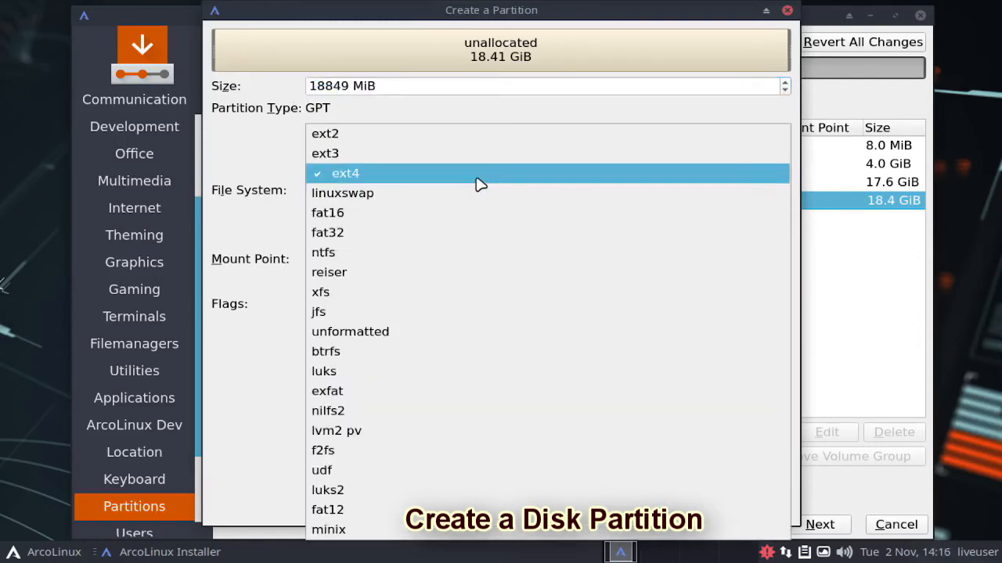
{"action": "left_click", "coordinate": [476, 179]}
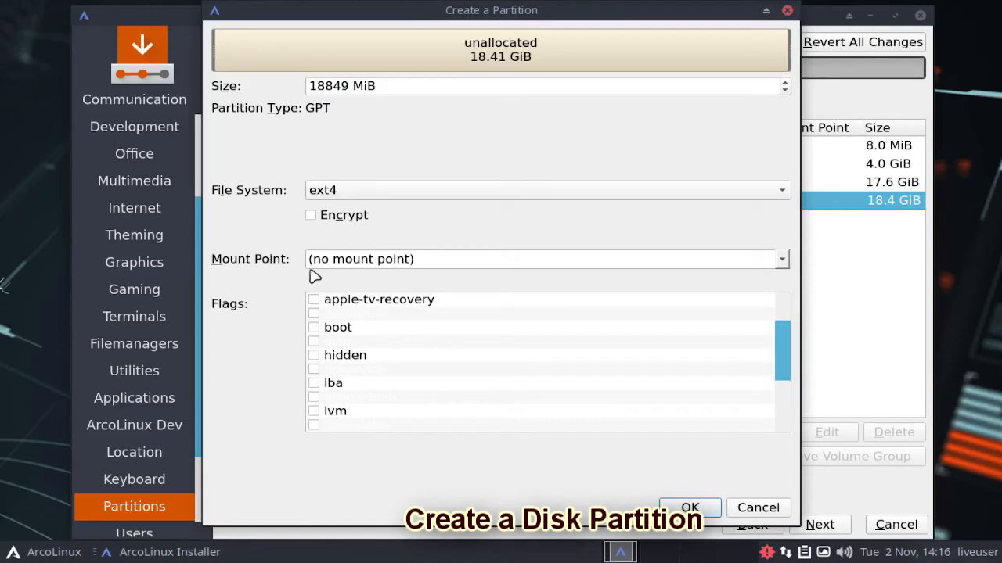
{"action": "left_click", "coordinate": [574, 260]}
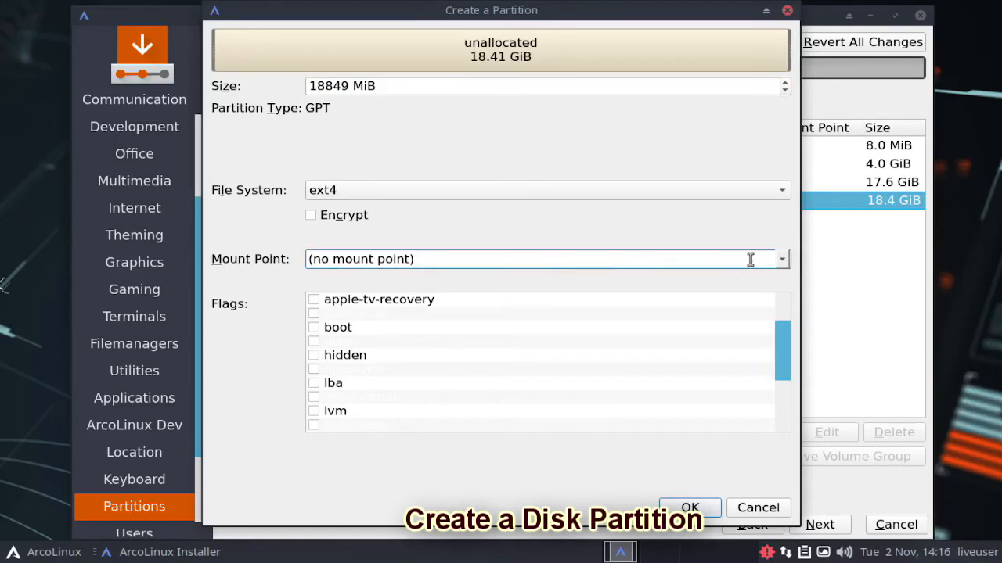
{"action": "left_click", "coordinate": [782, 259]}
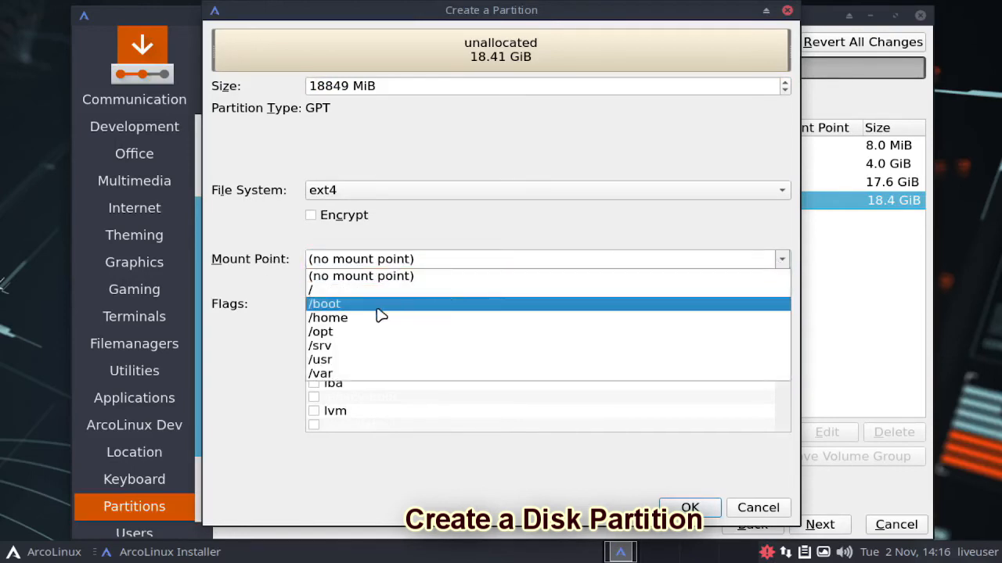
{"action": "left_click", "coordinate": [336, 320]}
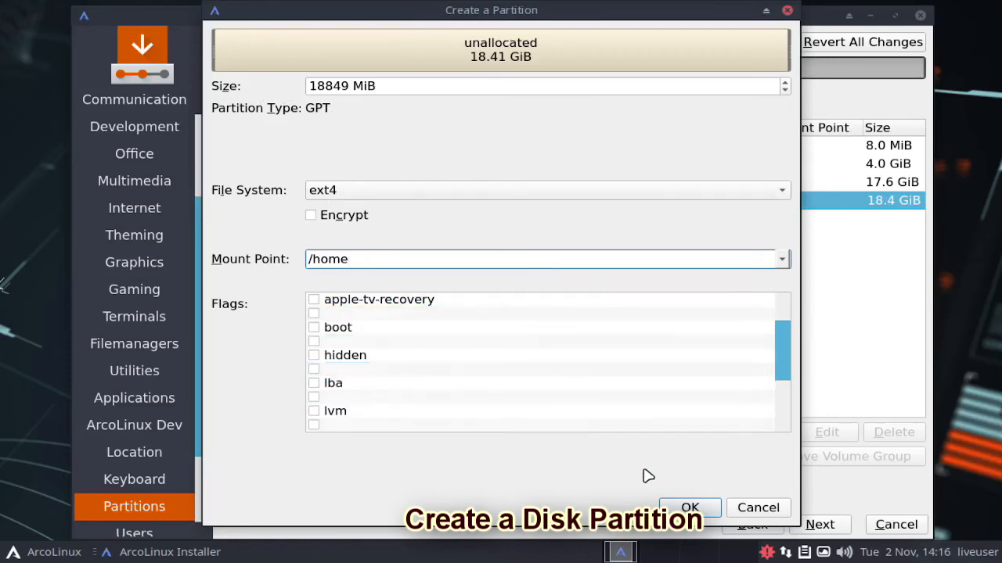
{"action": "left_click", "coordinate": [691, 507]}
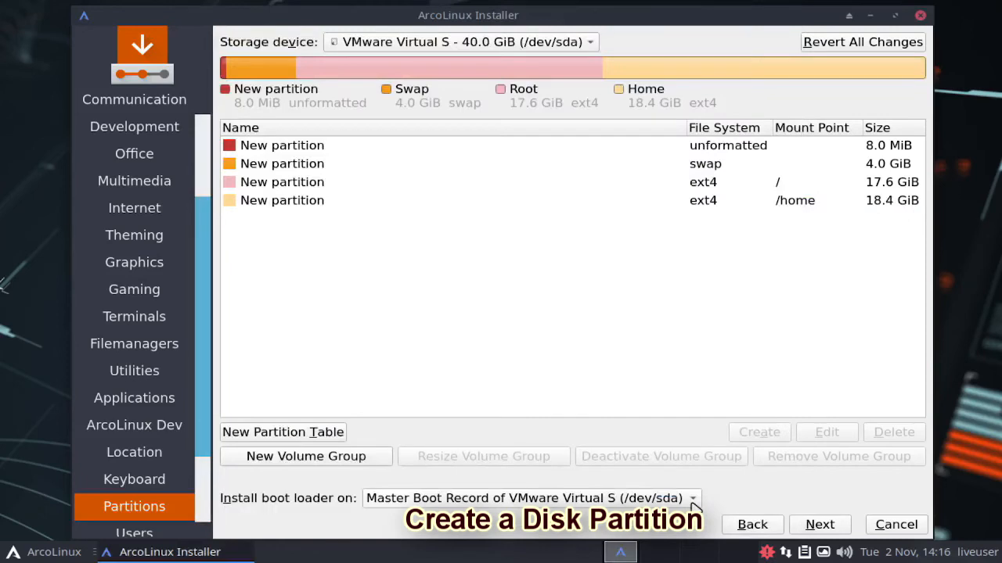
Step: Review the four new partitions, keep the boot loader on the Master Boot Record of /dev/sda, and proceed to the user account setup
{"action": "left_click", "coordinate": [280, 88]}
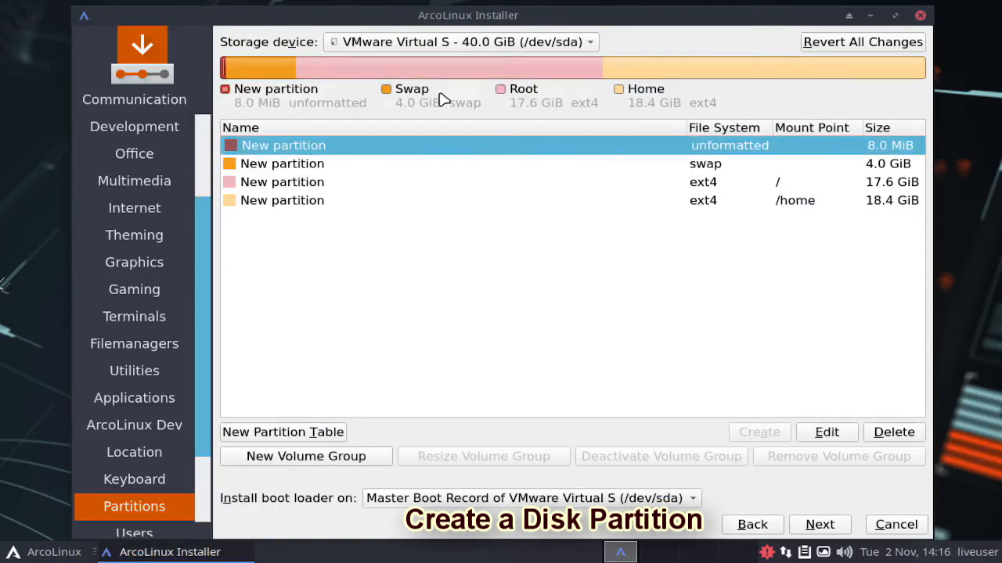
{"action": "left_click", "coordinate": [400, 95]}
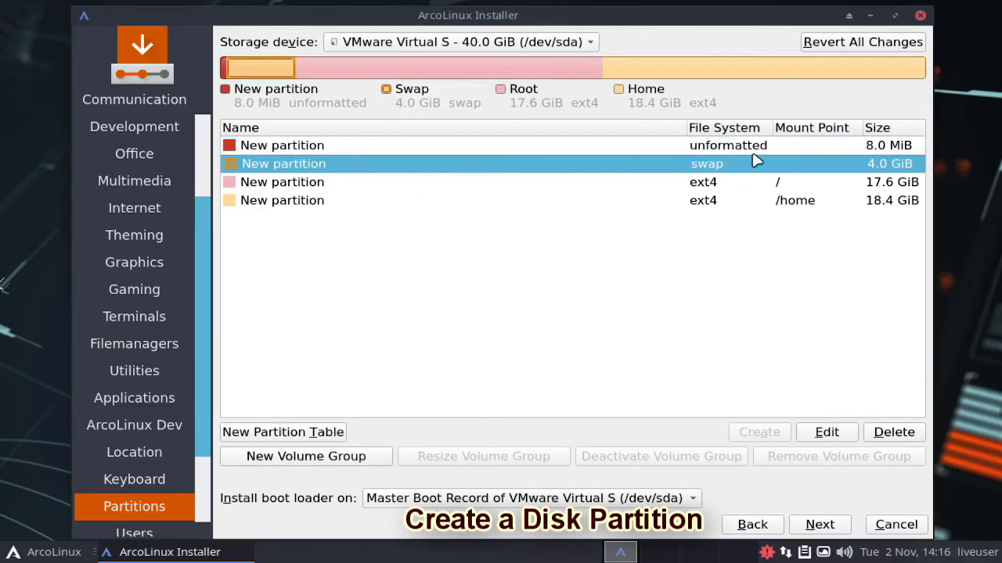
{"action": "left_click", "coordinate": [523, 94]}
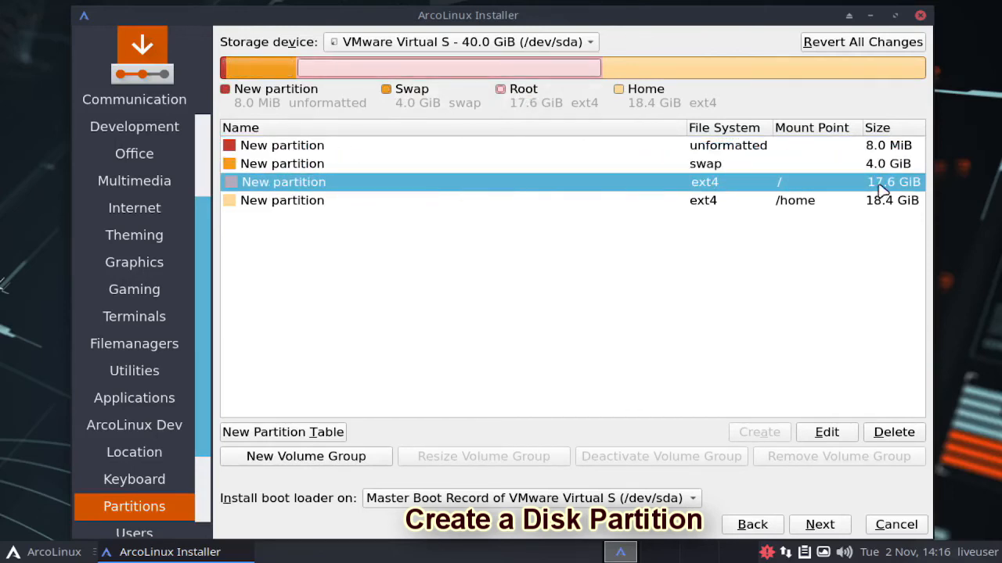
{"action": "left_click", "coordinate": [630, 94]}
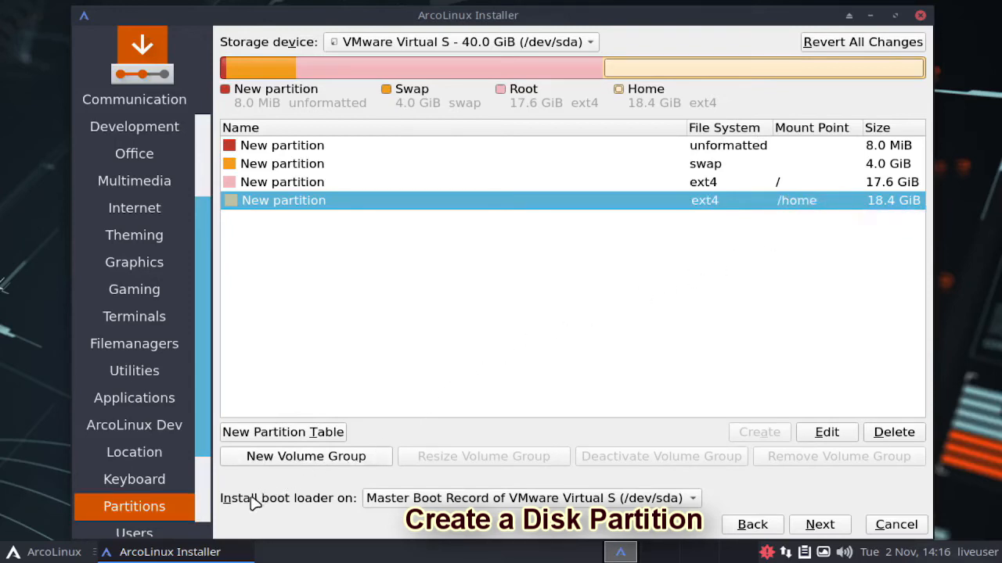
{"action": "left_click", "coordinate": [562, 501]}
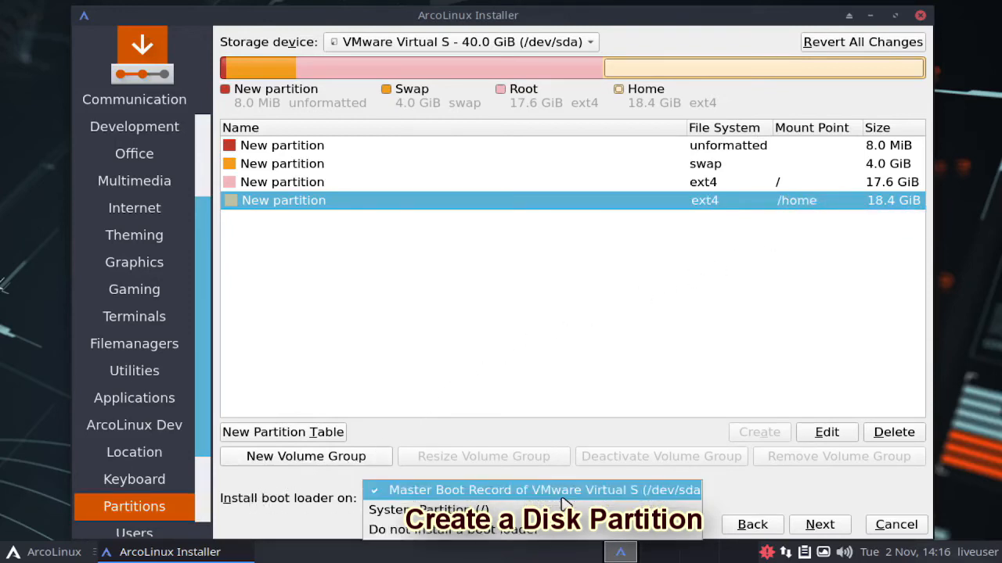
{"action": "left_click", "coordinate": [567, 499]}
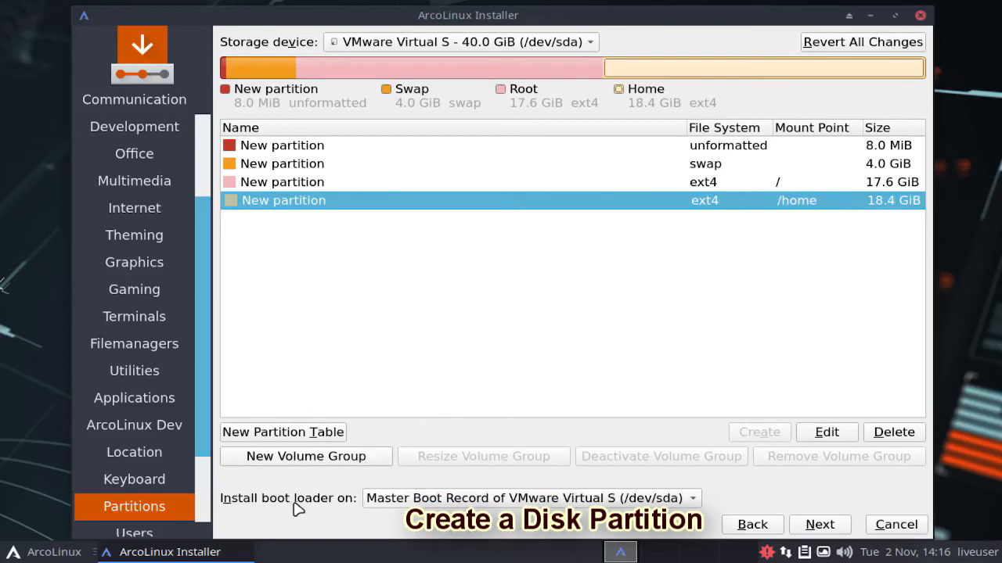
{"action": "left_click", "coordinate": [835, 528]}
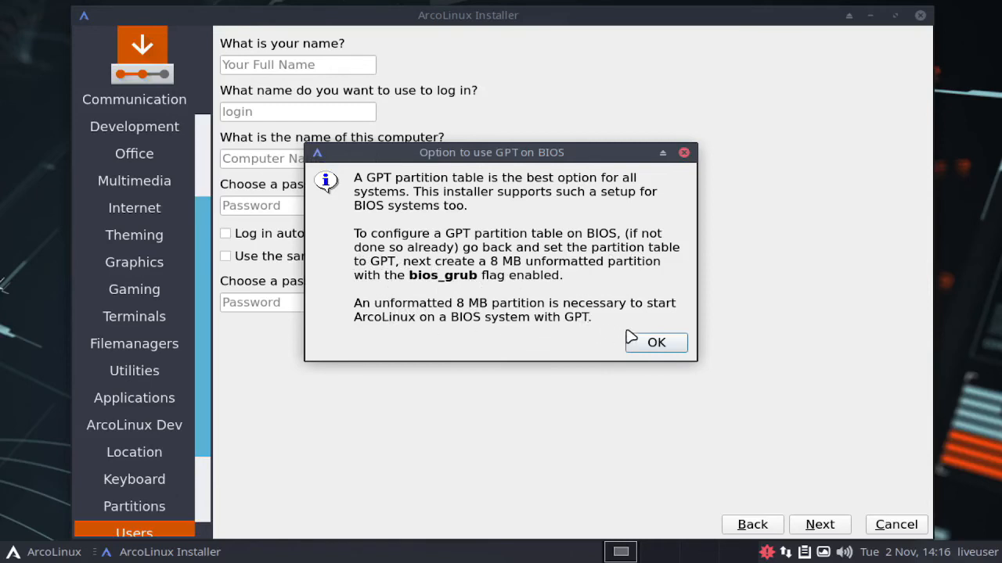
{"action": "left_click", "coordinate": [656, 345]}
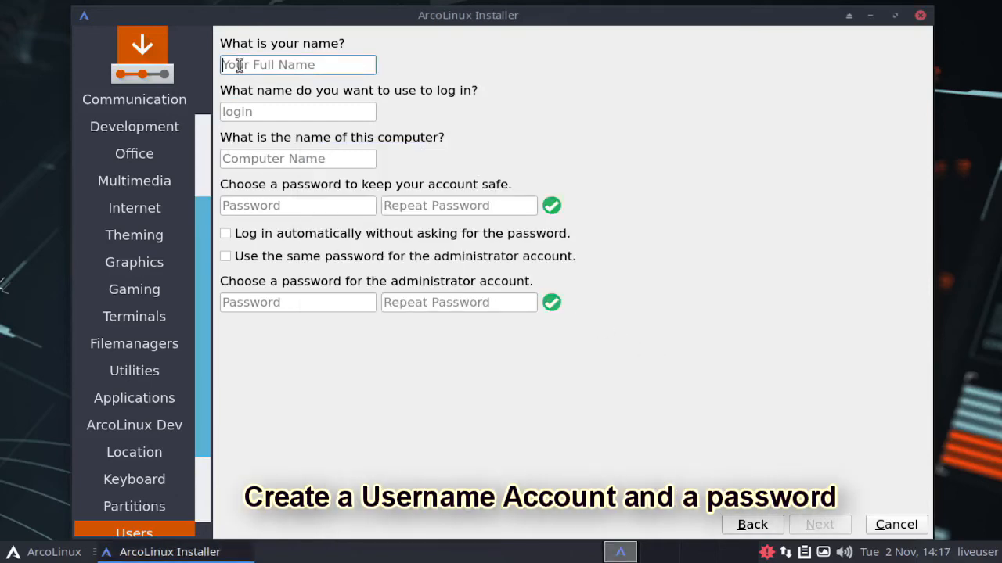
Step: Enter the user's name and set the computer name to the login name followed by "-pc"
{"action": "type", "text": "rhesus"}
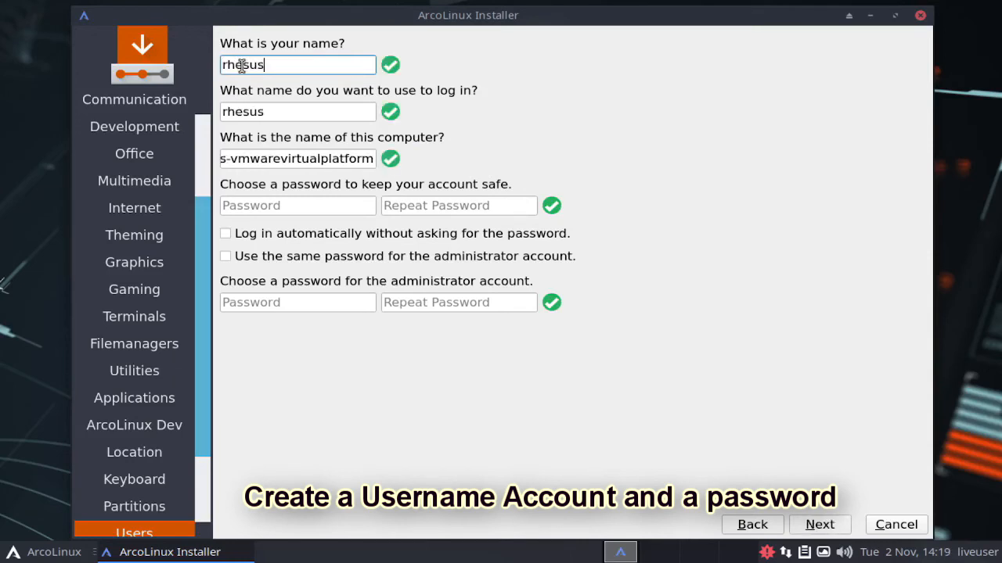
{"action": "key", "text": "Tab"}
{"action": "key", "text": "Tab"}
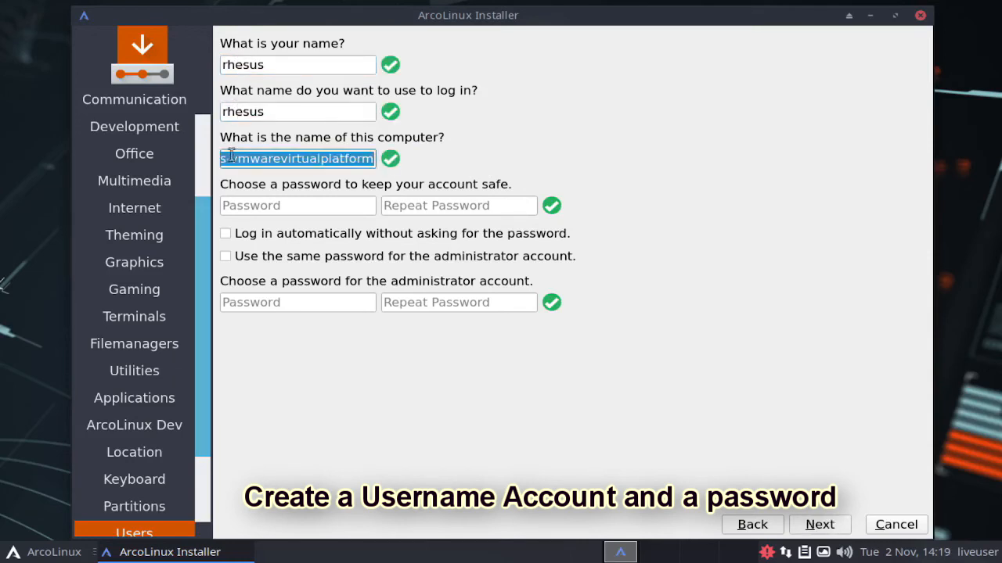
{"action": "left_click", "coordinate": [231, 158]}
{"action": "left_click_drag", "start_coordinate": [256, 159], "coordinate": [395, 156]}
{"action": "type", "text": "pc"}
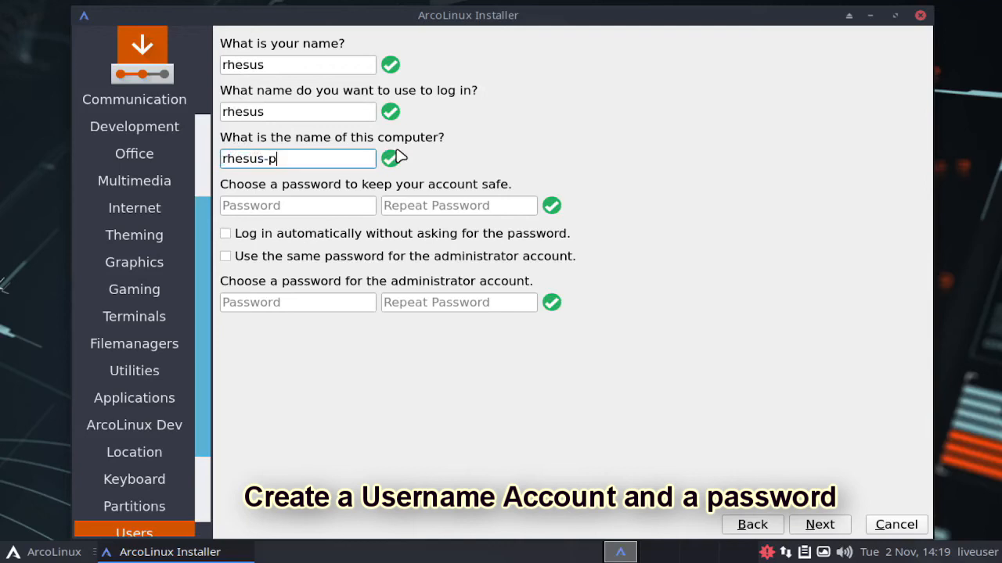
Step: Enter the user account password and repeat it for confirmation
{"action": "left_click", "coordinate": [248, 205]}
{"action": "type", "text": "••"}
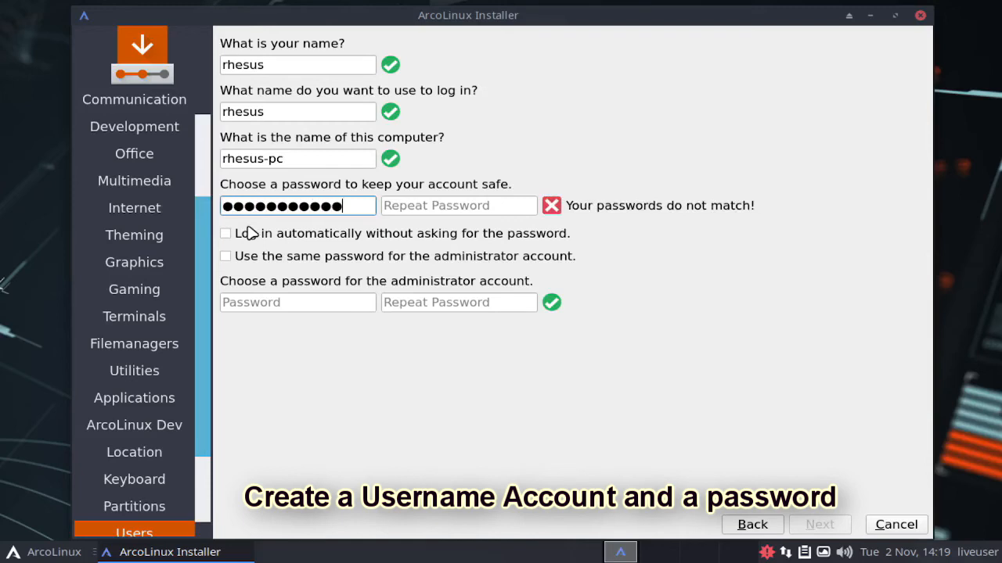
{"action": "key", "text": "Tab"}
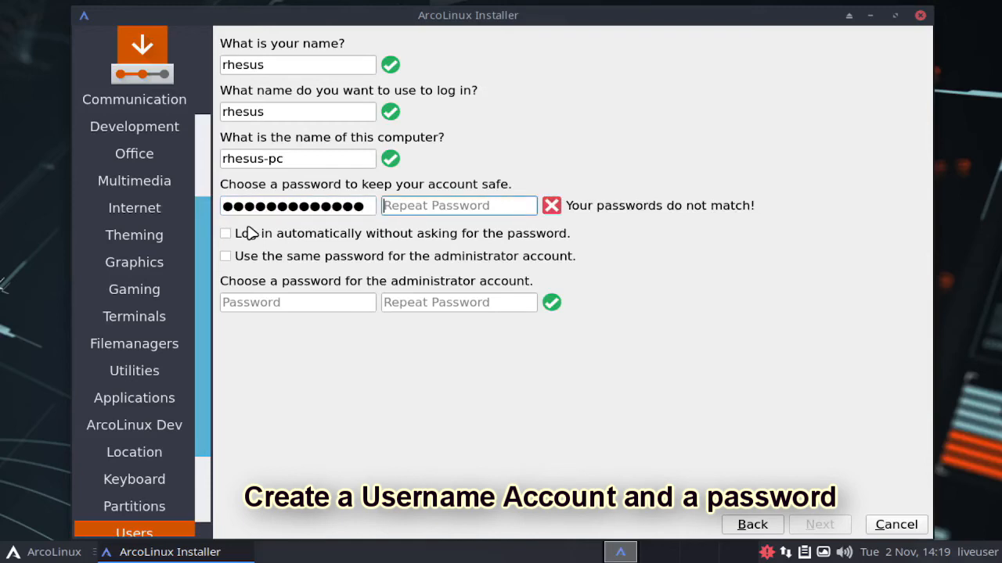
{"action": "type", "text": "•"}
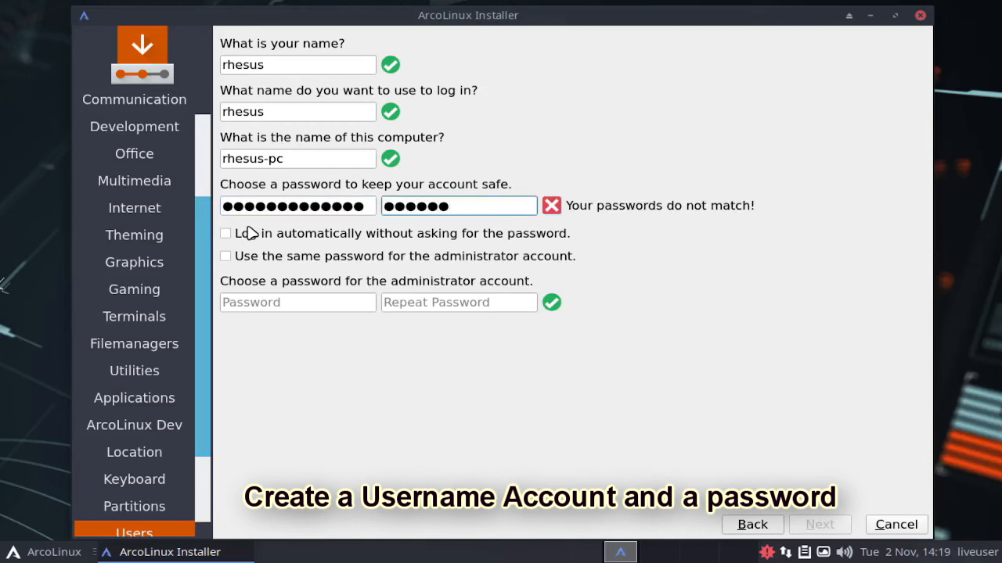
{"action": "type", "text": "••••••••••••"}
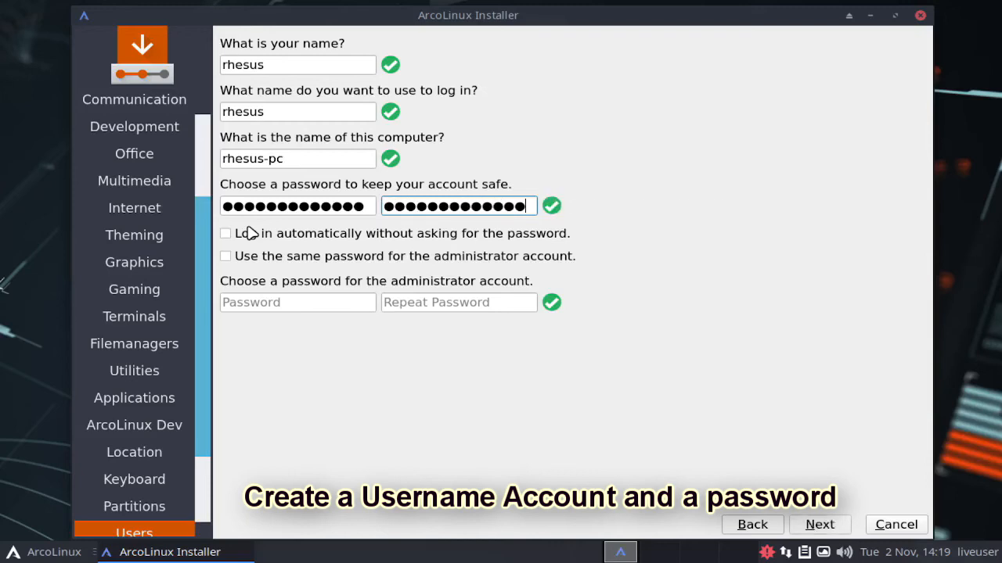
Step: Enter the administrator account password, repeat it for confirmation, and proceed to the installation summary
{"action": "left_click", "coordinate": [234, 302]}
{"action": "type", "text": "••"}
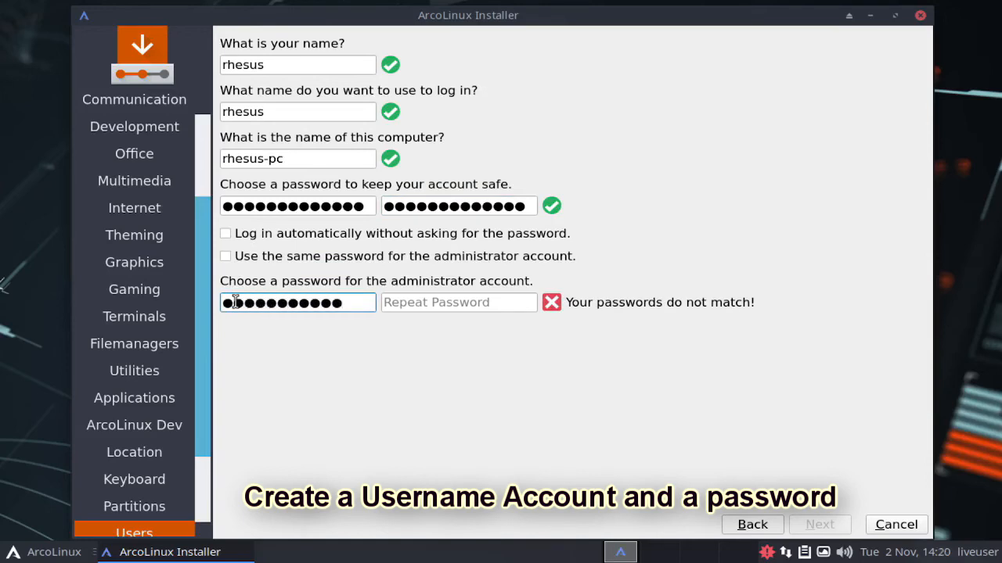
{"action": "key", "text": "Tab"}
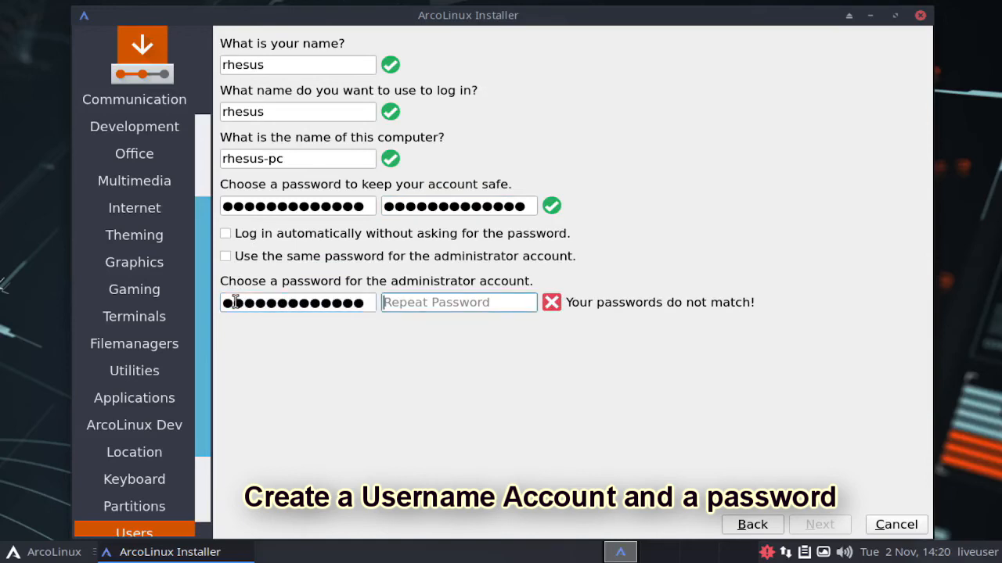
{"action": "type", "text": "•"}
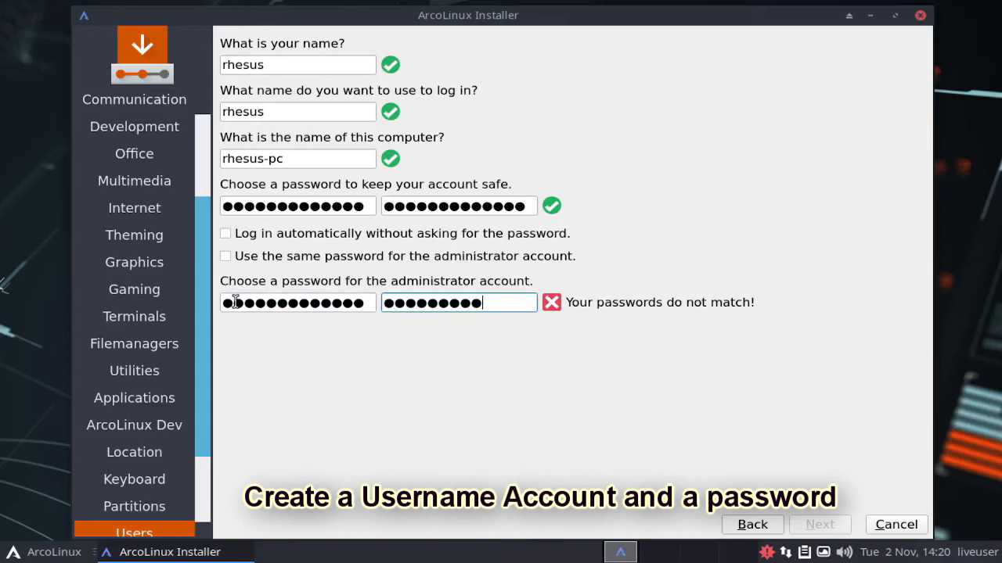
{"action": "type", "text": "•"}
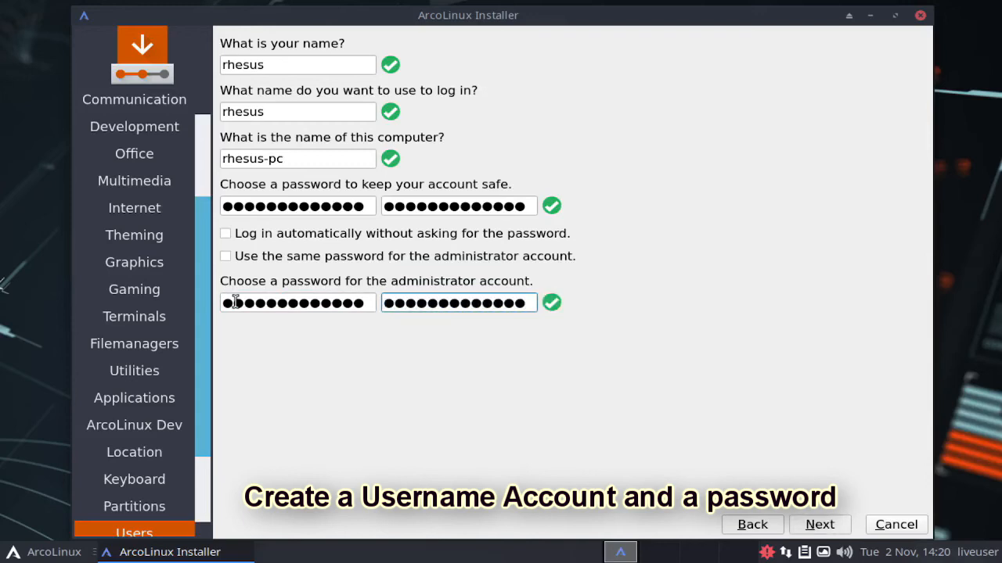
{"action": "left_click", "coordinate": [828, 533]}
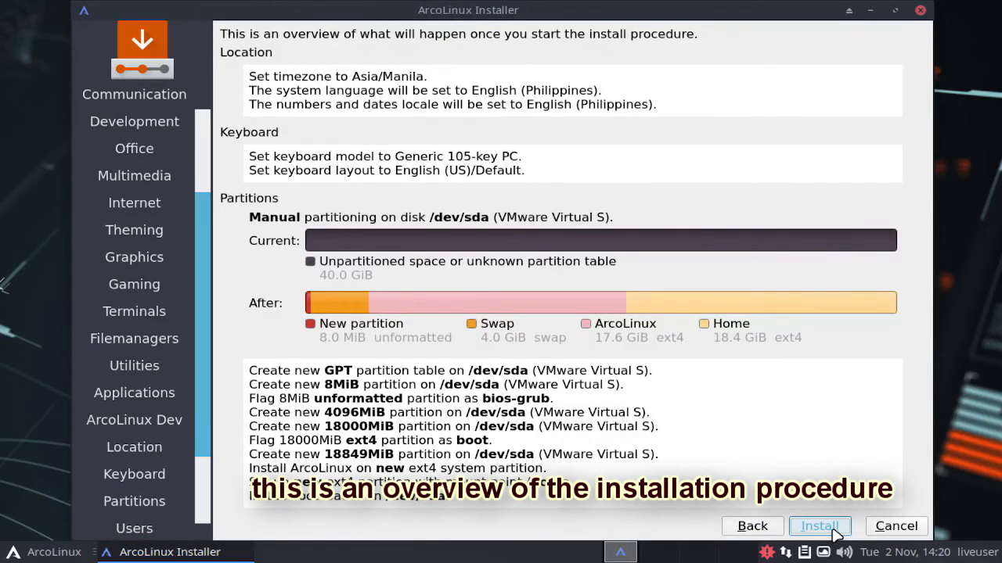
Step: Review the installation summary, start the installation, and restart the computer once it is complete
{"action": "scroll", "coordinate": [129, 439], "scroll_direction": "down", "scroll_amount": 3}
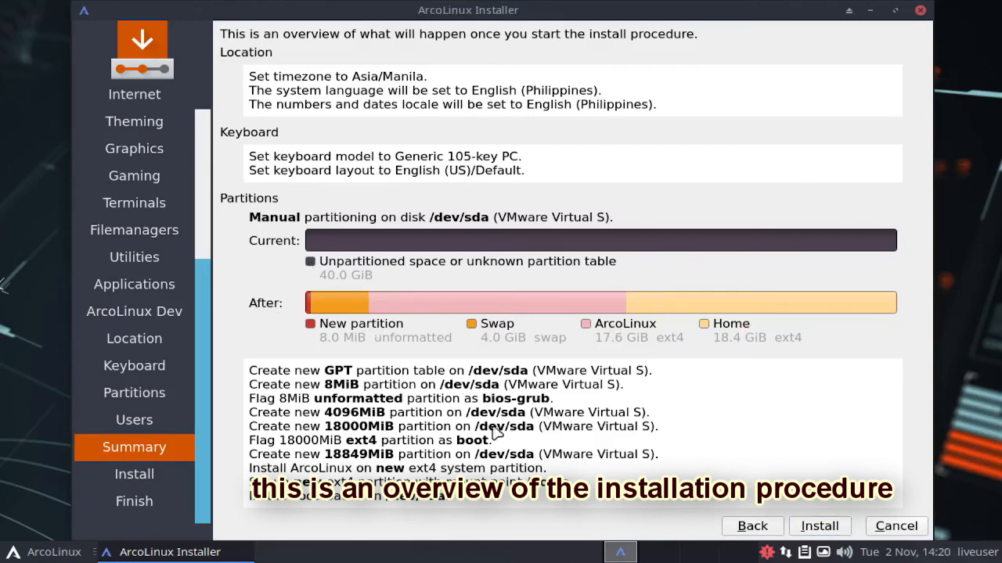
{"action": "left_click", "coordinate": [822, 523]}
{"action": "left_click", "coordinate": [822, 526]}
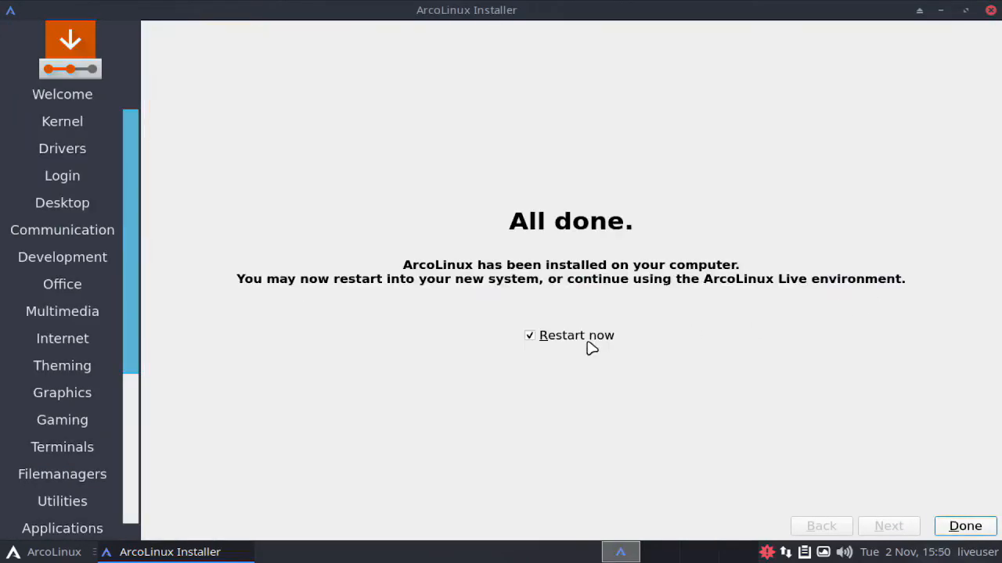
{"action": "left_click", "coordinate": [980, 529]}
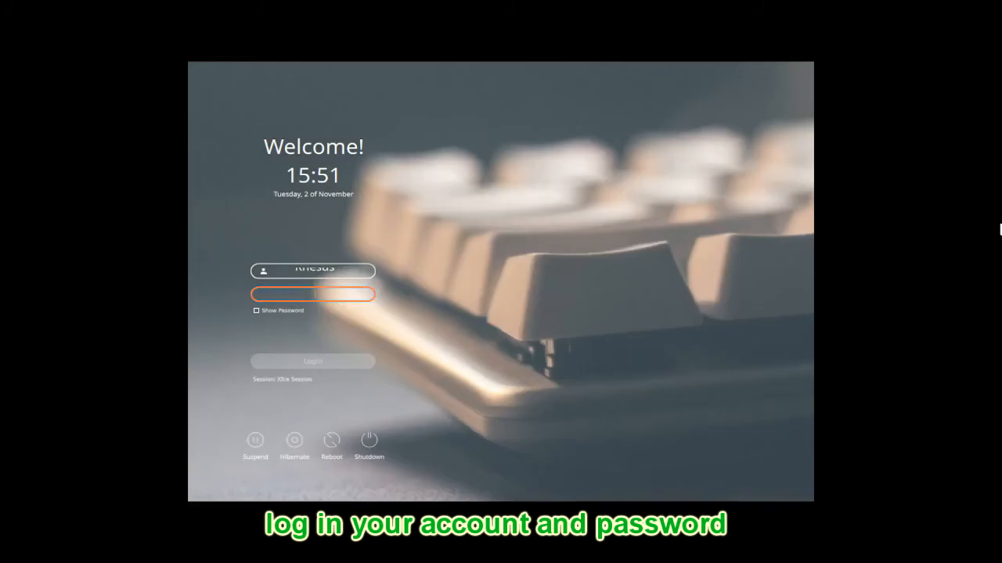
Step: Log in to the Xfce session of the newly installed system with the user account password
{"action": "left_click", "coordinate": [275, 294]}
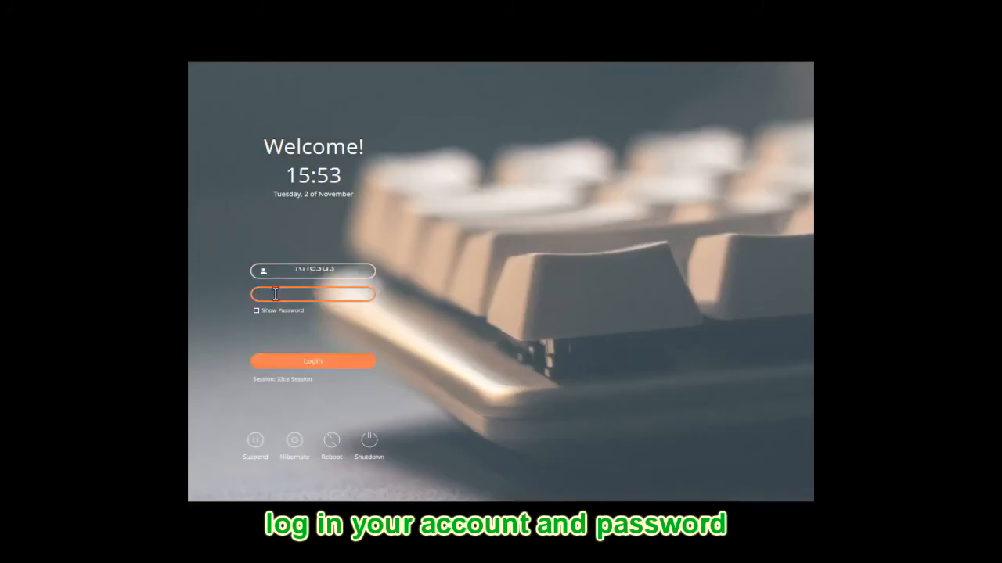
{"action": "left_click", "coordinate": [322, 359]}
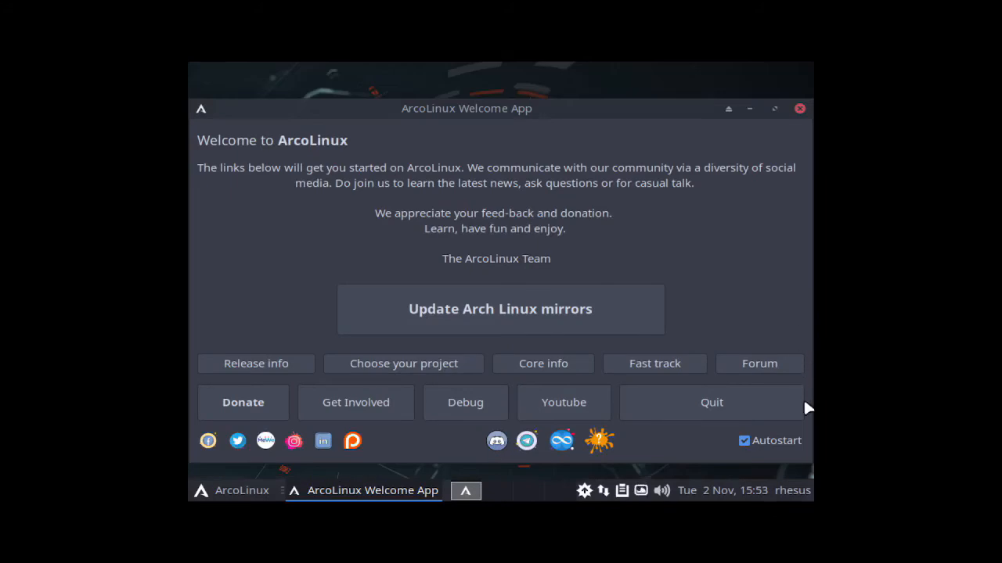
{"action": "left_click", "coordinate": [797, 403]}
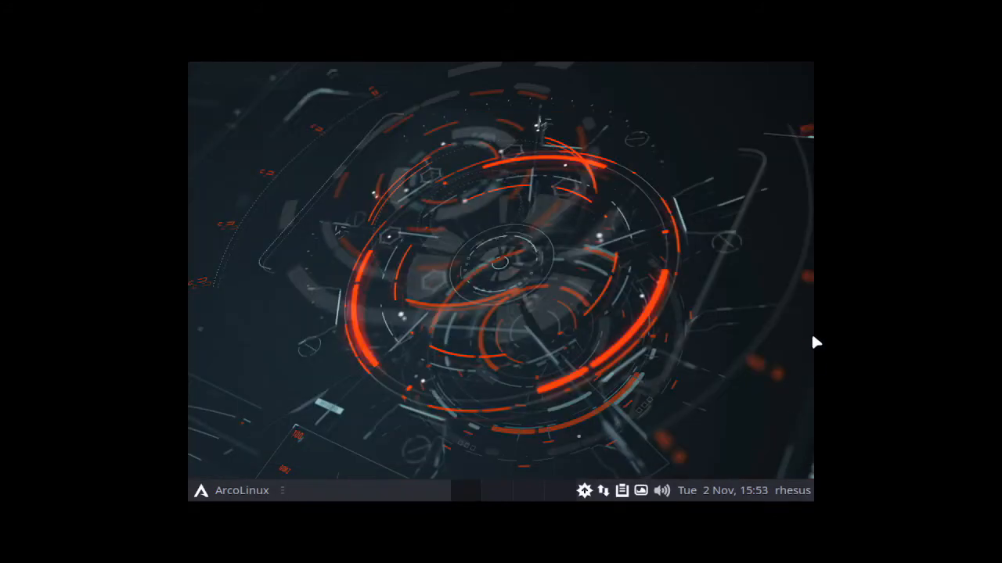
Step: Set the Virtual1 display's resolution to 1280x768 in the Display settings and keep the new configuration
{"action": "right_click", "coordinate": [402, 203]}
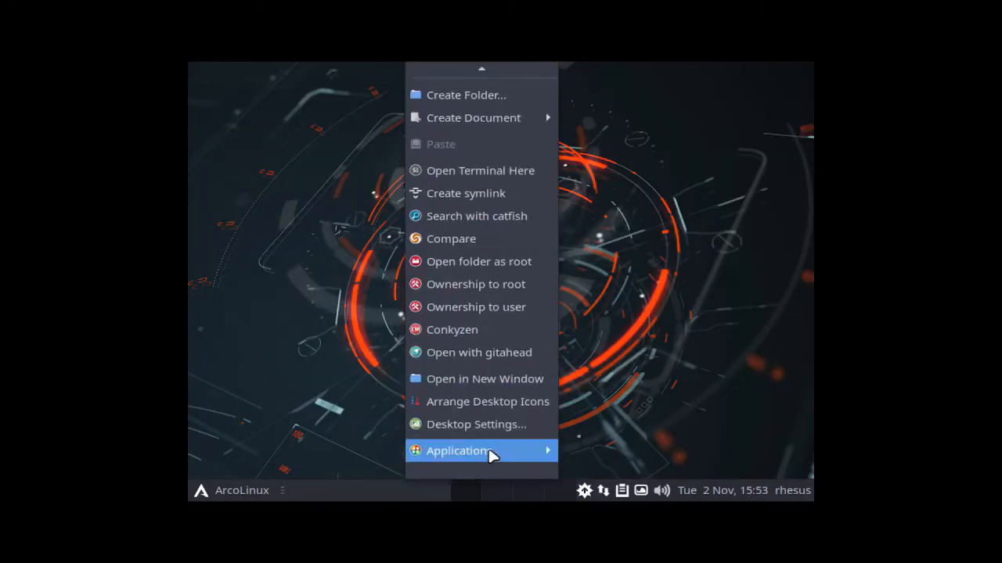
{"action": "mouse_move", "coordinate": [490, 454]}
{"action": "mouse_move", "coordinate": [599, 230]}
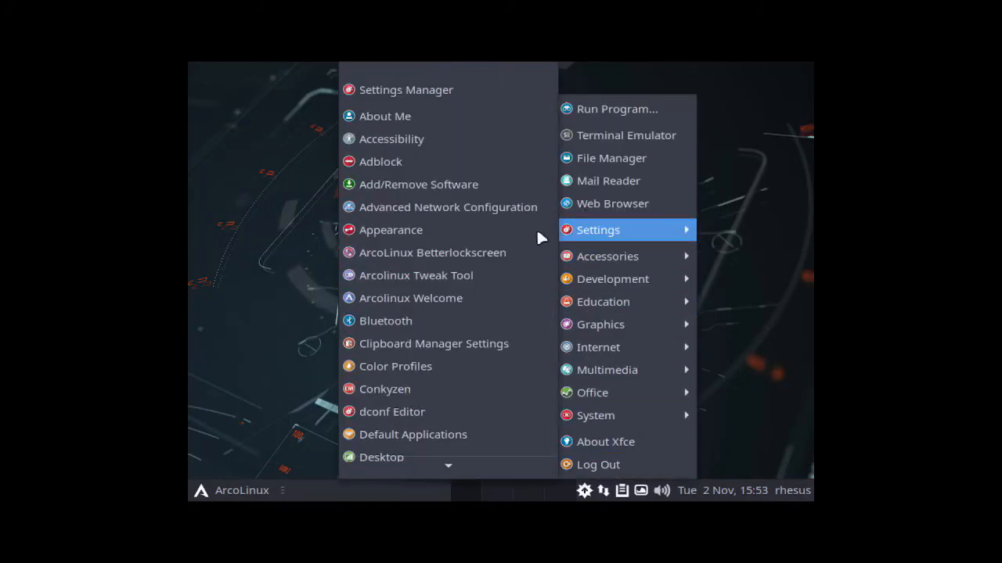
{"action": "left_click", "coordinate": [389, 359]}
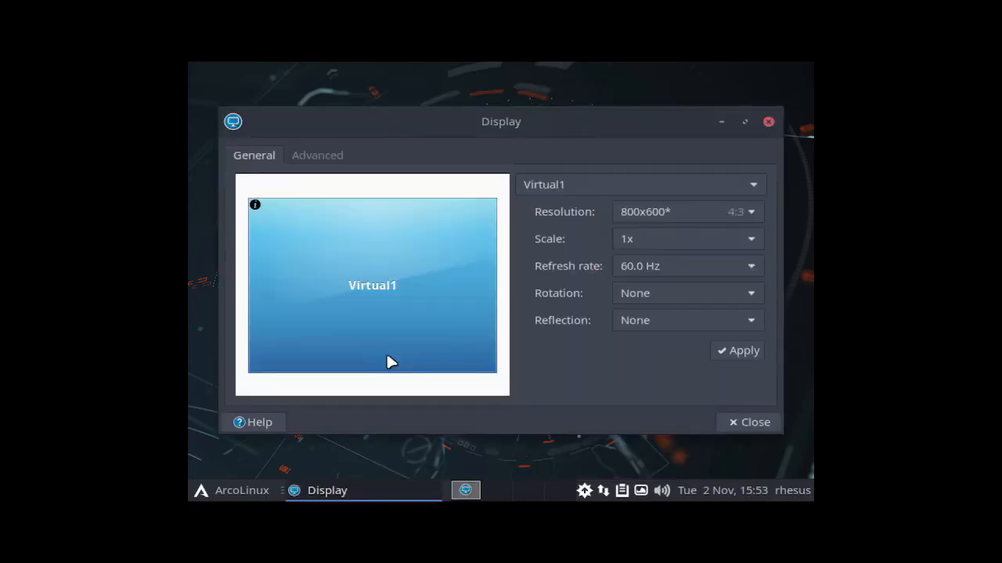
{"action": "left_click", "coordinate": [751, 211]}
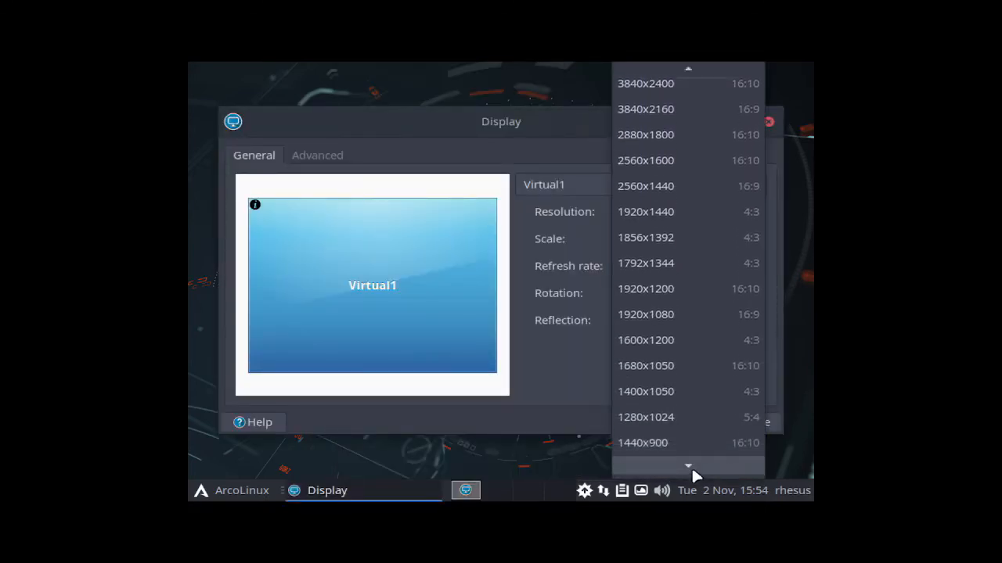
{"action": "mouse_move", "coordinate": [681, 468]}
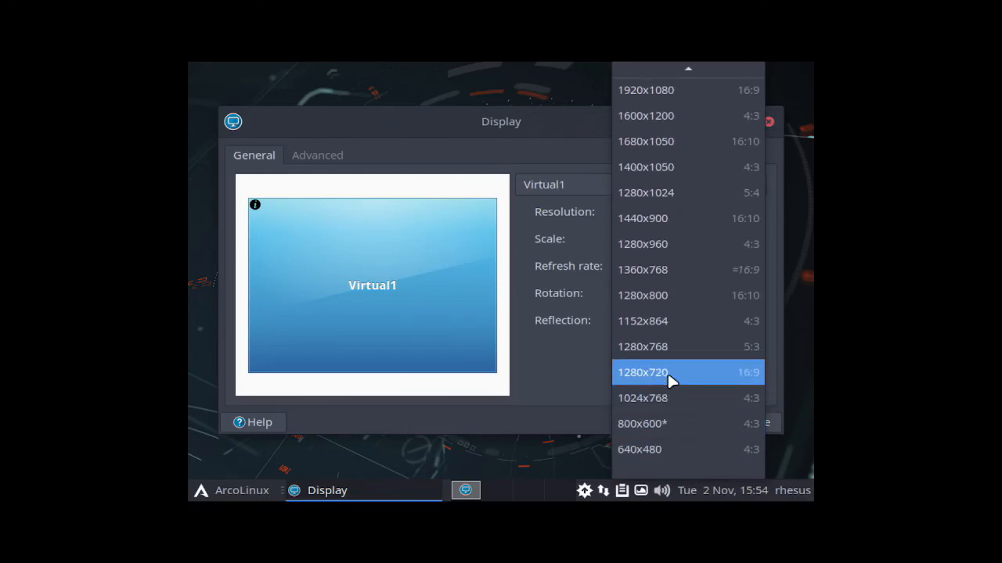
{"action": "left_click", "coordinate": [669, 347]}
{"action": "left_click", "coordinate": [737, 350]}
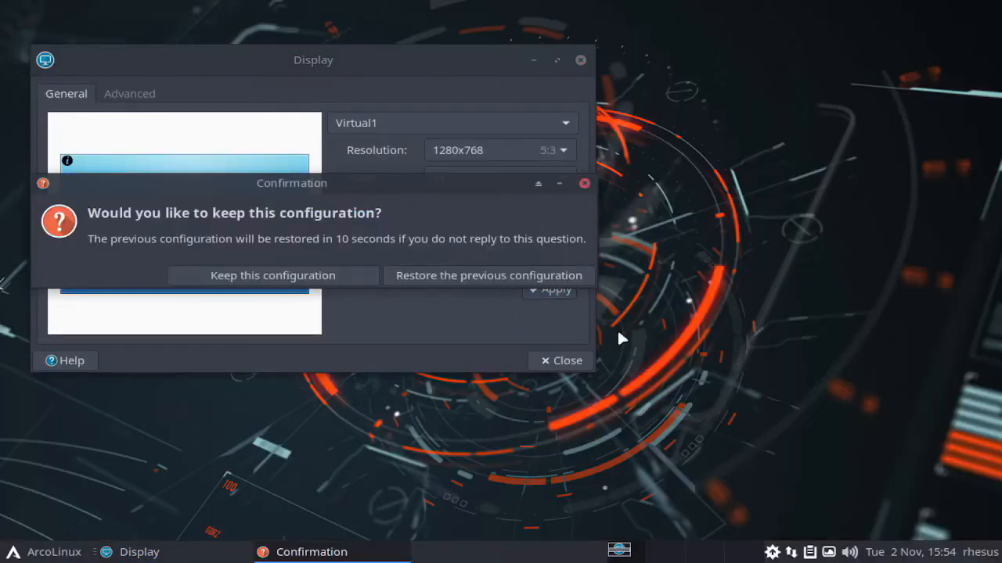
{"action": "left_click", "coordinate": [317, 276]}
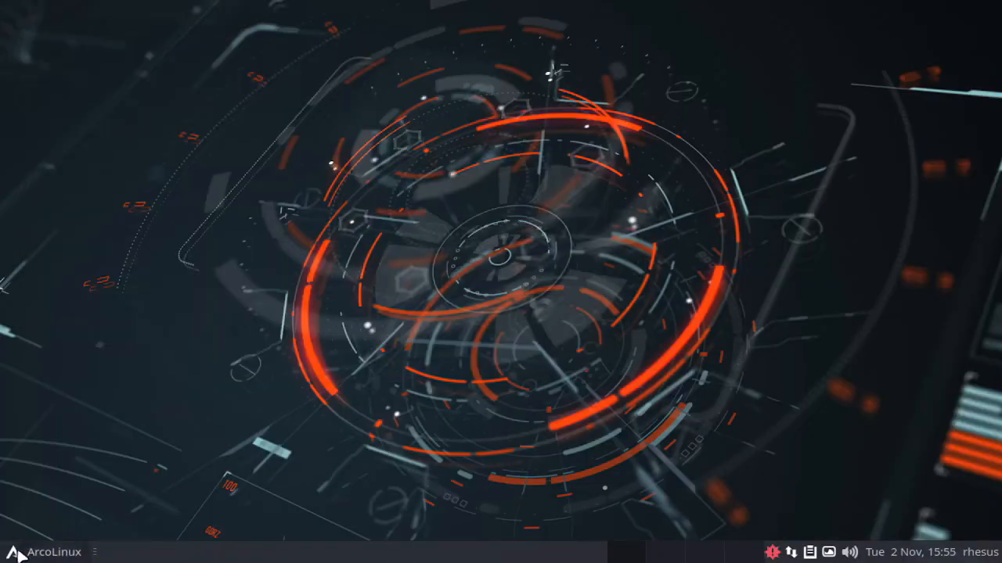
Step: Examine the installed programs in the application menu's categories, from All Applications through Education, Graphics and Office to System
{"action": "left_click", "coordinate": [20, 555]}
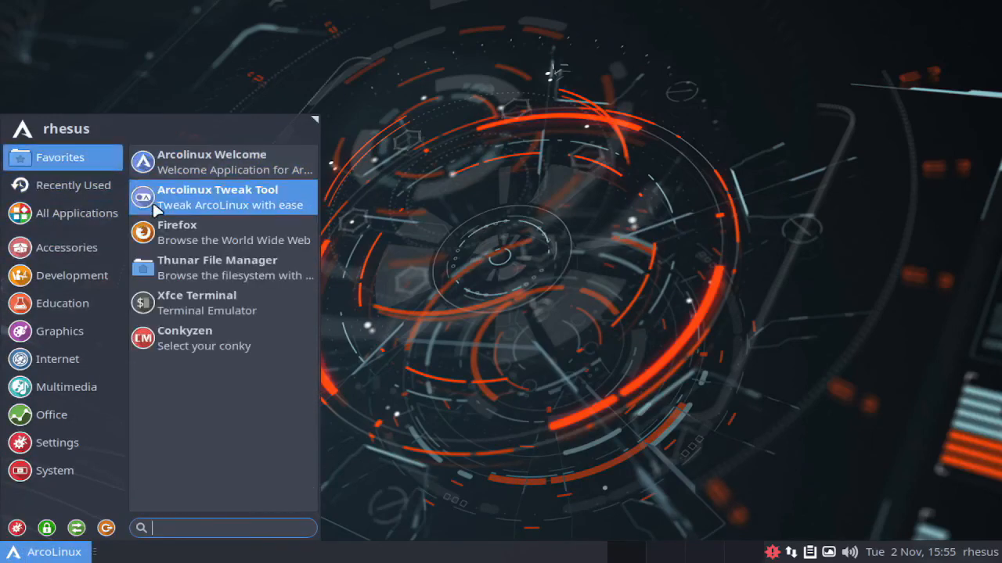
{"action": "mouse_move", "coordinate": [92, 193]}
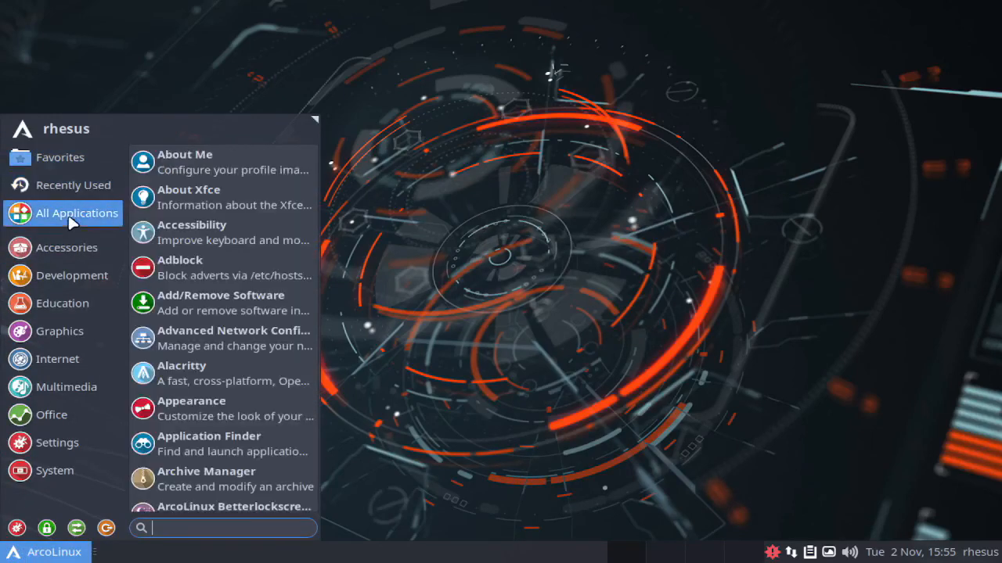
{"action": "mouse_move", "coordinate": [53, 280]}
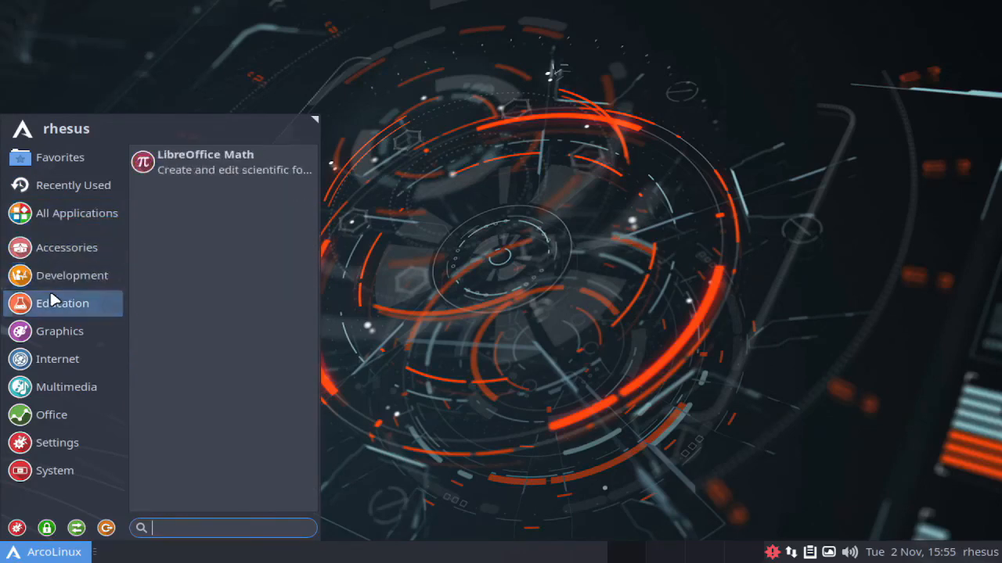
{"action": "mouse_move", "coordinate": [54, 335]}
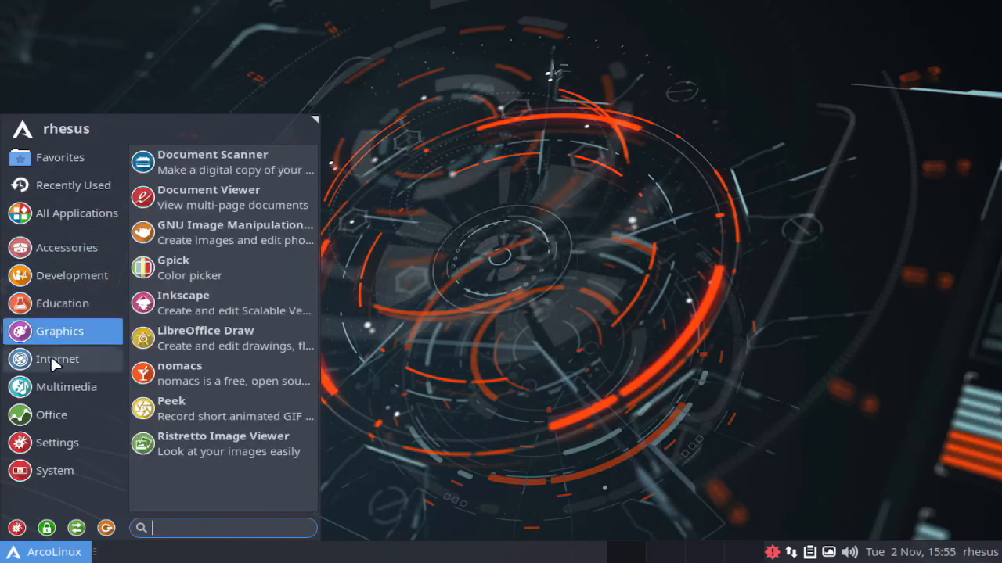
{"action": "mouse_move", "coordinate": [53, 393]}
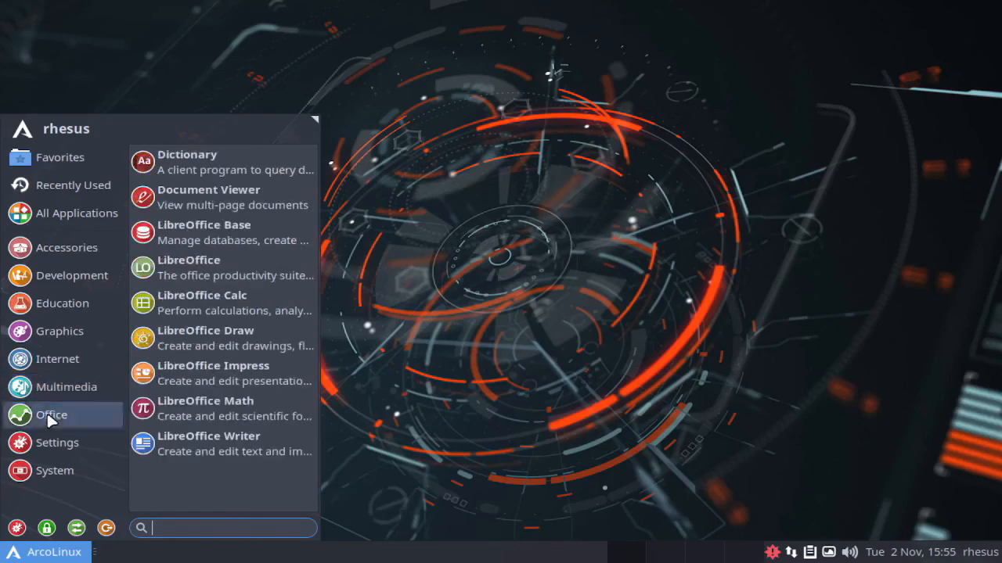
{"action": "mouse_move", "coordinate": [47, 438]}
{"action": "mouse_move", "coordinate": [52, 472]}
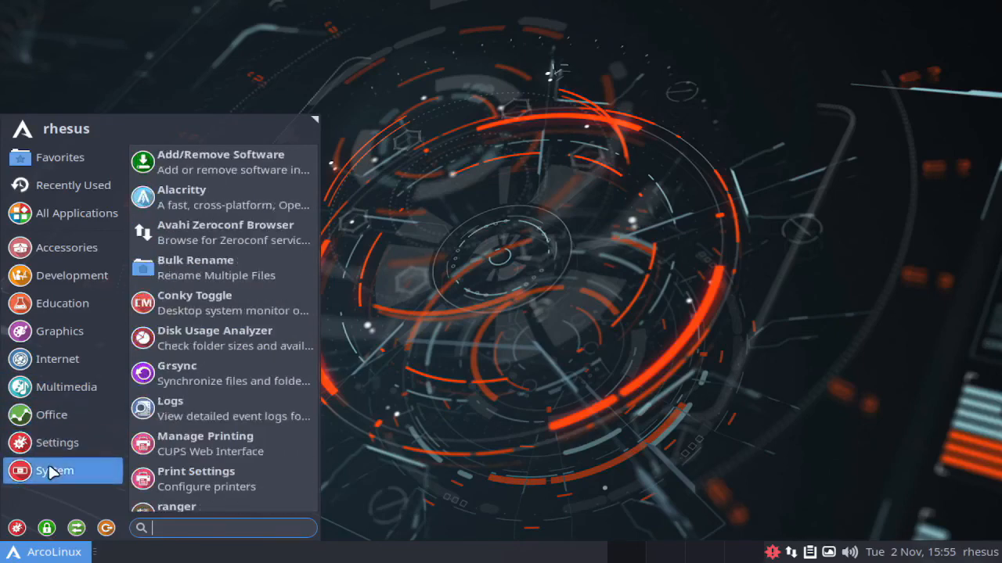
Step: Look through the personal, hardware and system options in the settings manager, then close it
{"action": "left_click", "coordinate": [20, 529]}
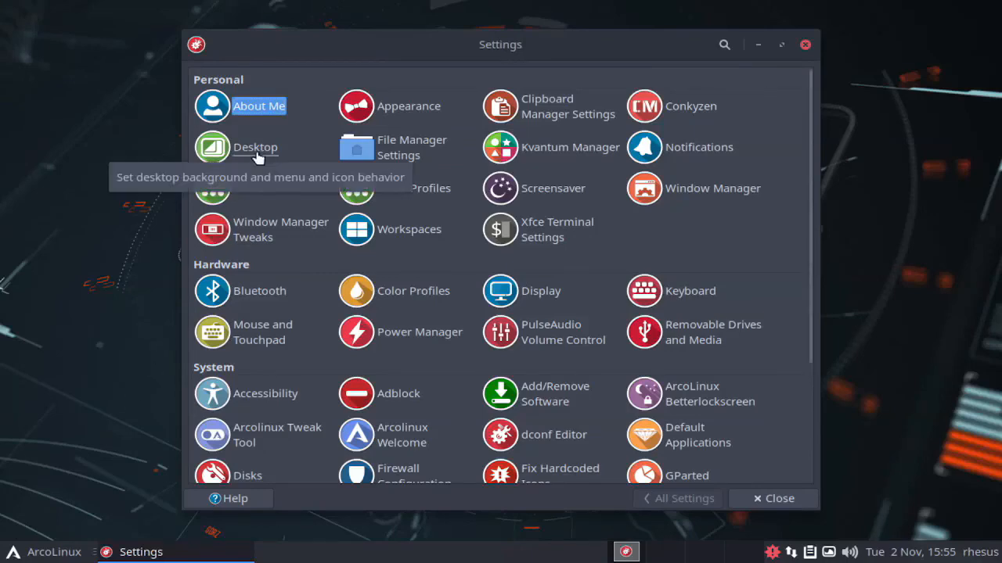
{"action": "scroll", "coordinate": [811, 227], "scroll_direction": "down", "scroll_amount": 1}
{"action": "left_click_drag", "start_coordinate": [809, 221], "coordinate": [812, 62]}
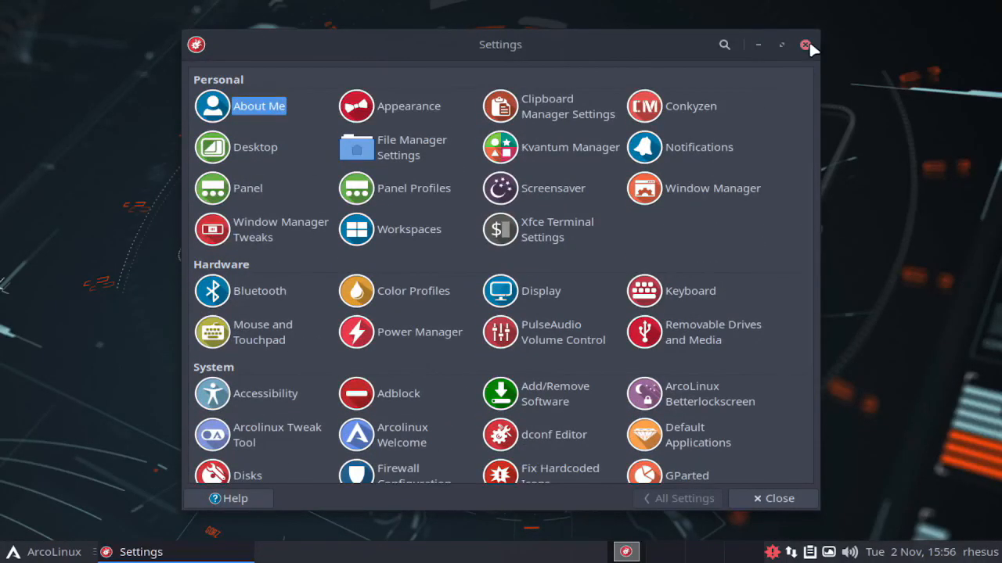
{"action": "left_click", "coordinate": [807, 43]}
Step: Launch the Chromium browser from the Internet applications and go to youtube.com
{"action": "left_click", "coordinate": [25, 554]}
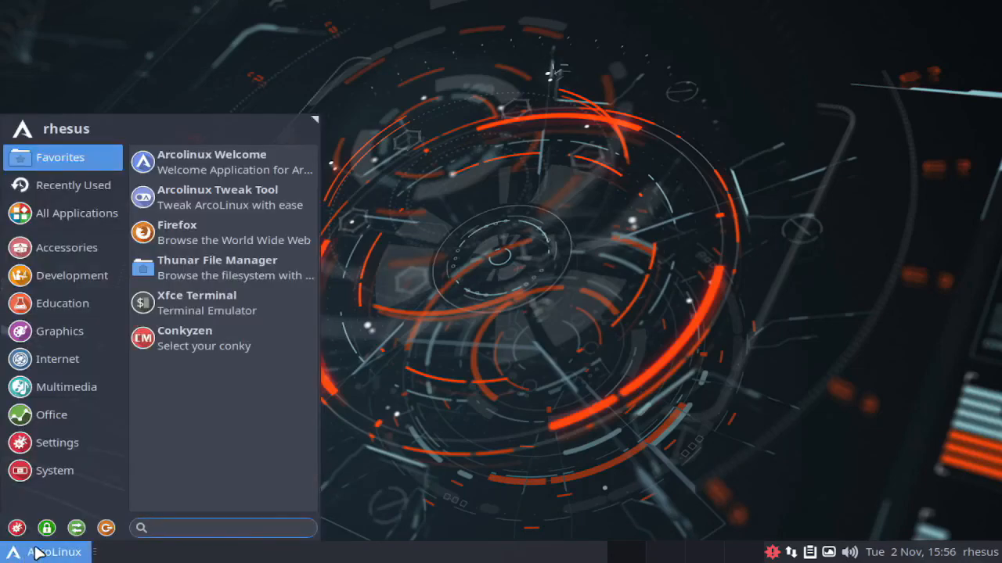
{"action": "left_click", "coordinate": [47, 360]}
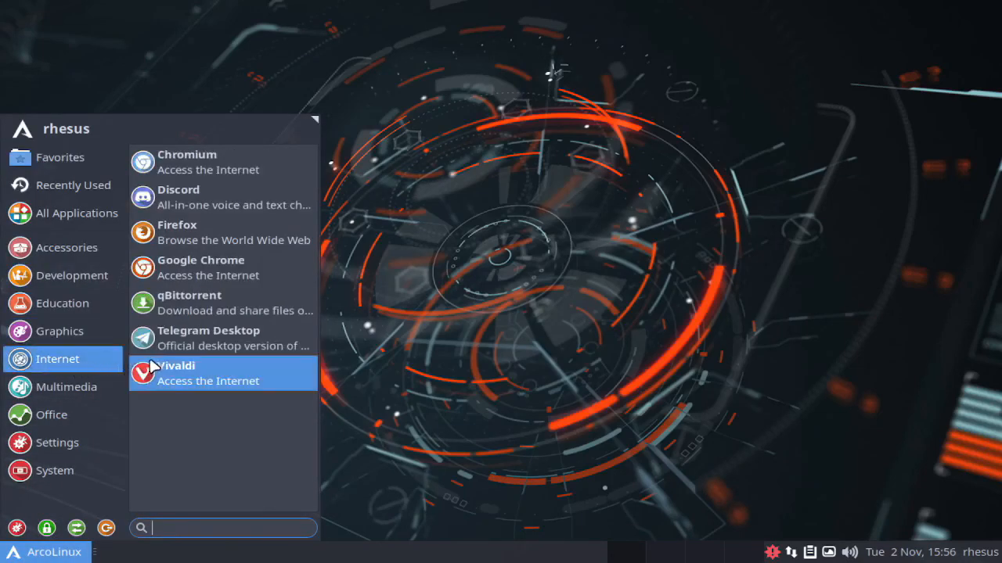
{"action": "left_click", "coordinate": [270, 164]}
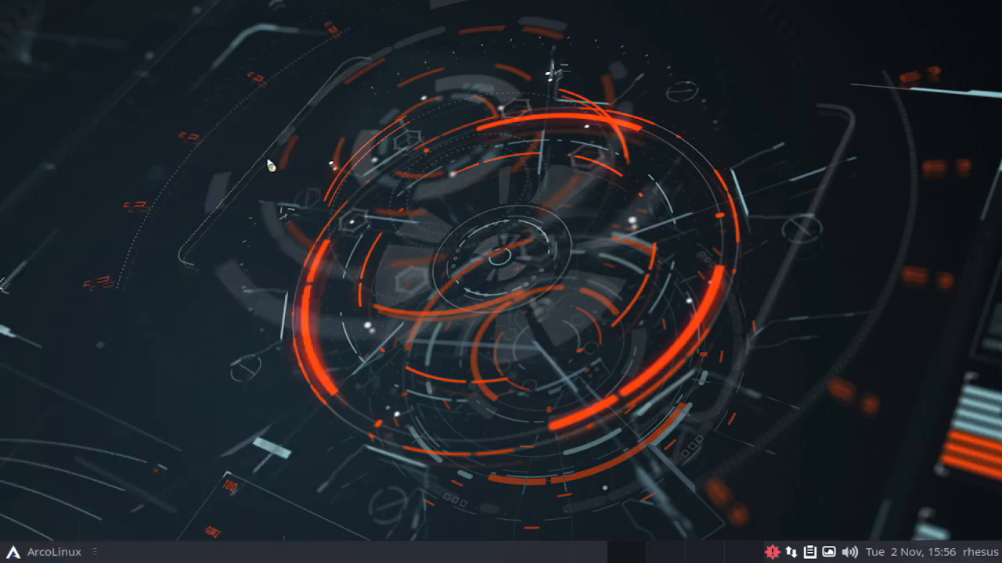
{"action": "left_click", "coordinate": [786, 22]}
{"action": "type", "text": "y"}
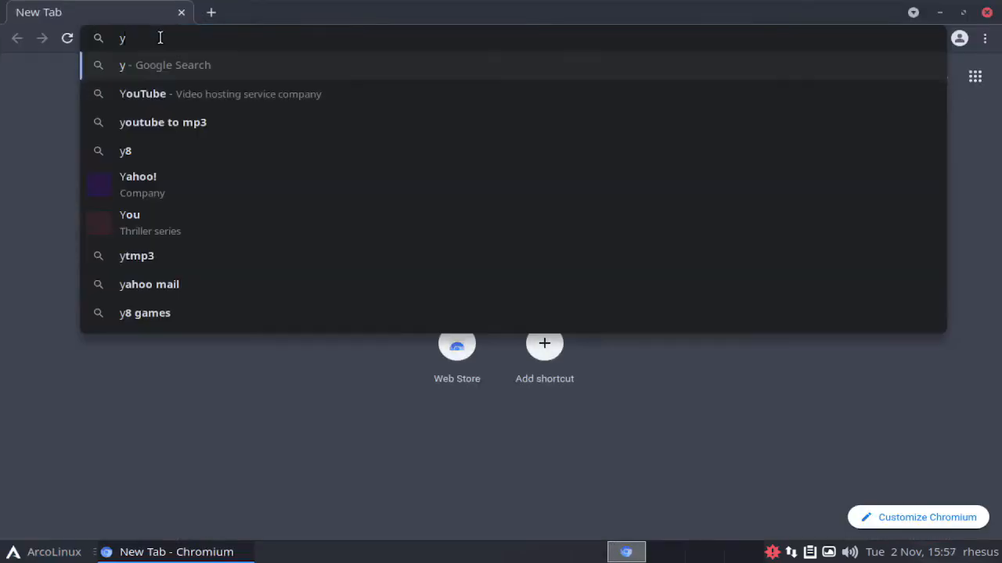
{"action": "type", "text": "outube.com"}
{"action": "key", "text": "Return"}
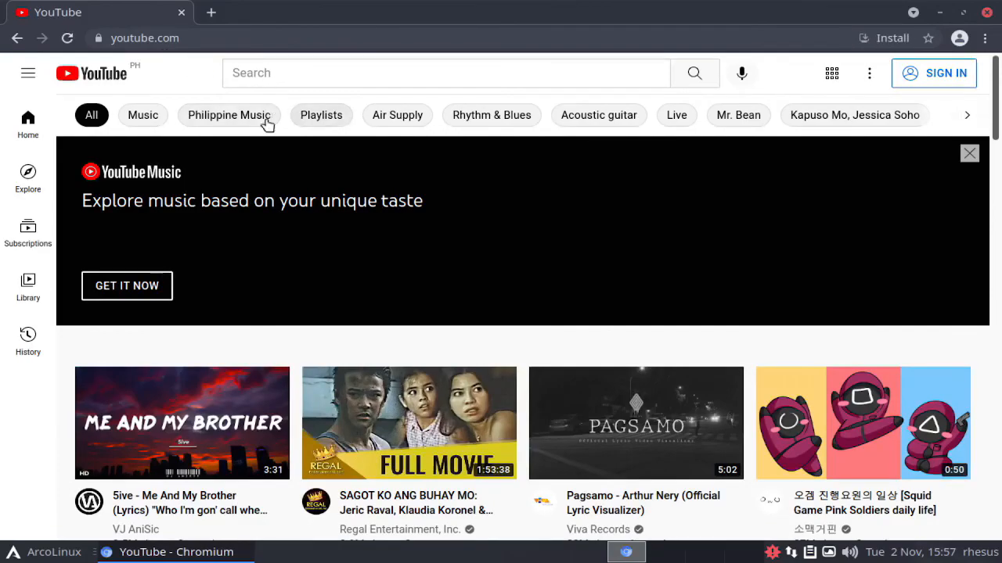
Step: Browse the YouTube home page by the Philippine Music, Rhythm & Blues, Mr. Bean and NBA topics, then close Chromium
{"action": "left_click", "coordinate": [263, 119]}
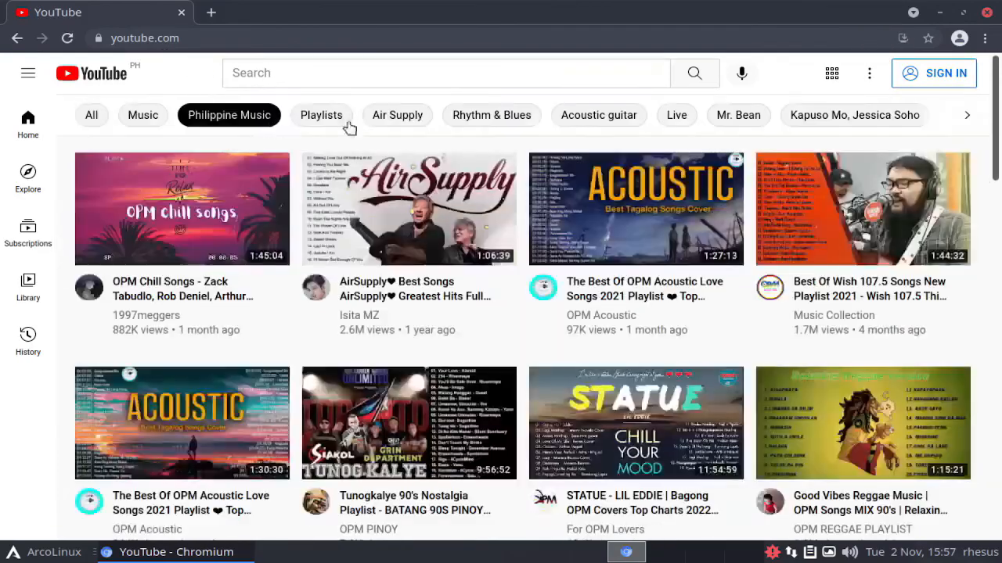
{"action": "left_click", "coordinate": [495, 121]}
{"action": "left_click", "coordinate": [736, 117]}
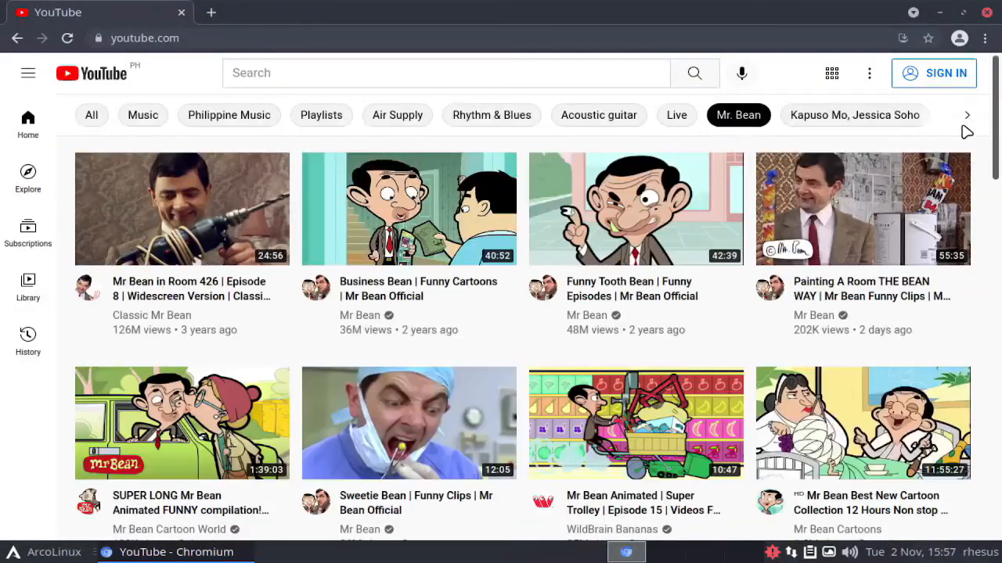
{"action": "left_click", "coordinate": [967, 117]}
{"action": "left_click", "coordinate": [969, 117]}
{"action": "left_click", "coordinate": [660, 118]}
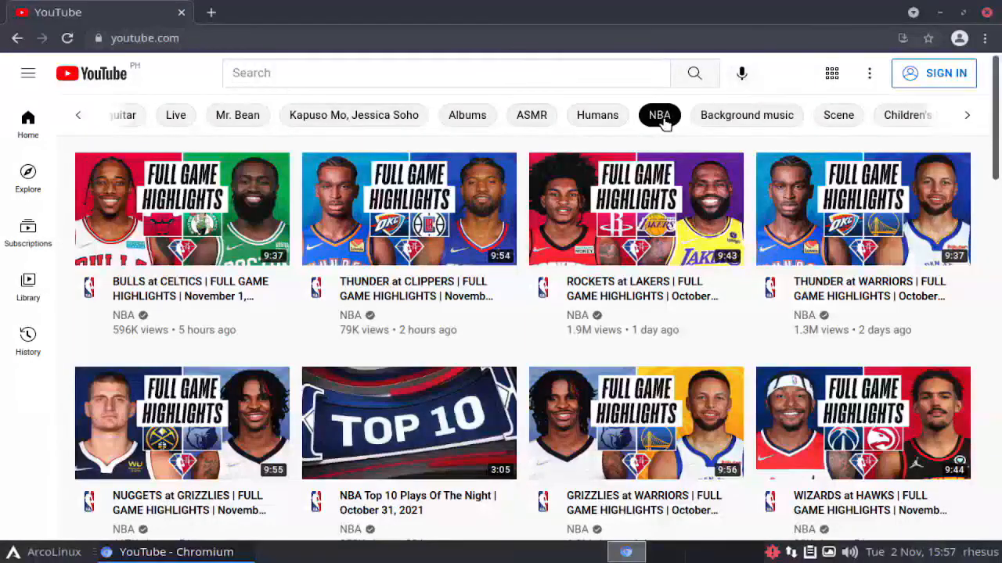
{"action": "left_click", "coordinate": [985, 12]}
Step: Launch LibreOffice Writer from the Office applications and dismiss the Tip of the Day
{"action": "left_click", "coordinate": [47, 552]}
{"action": "left_click", "coordinate": [52, 474]}
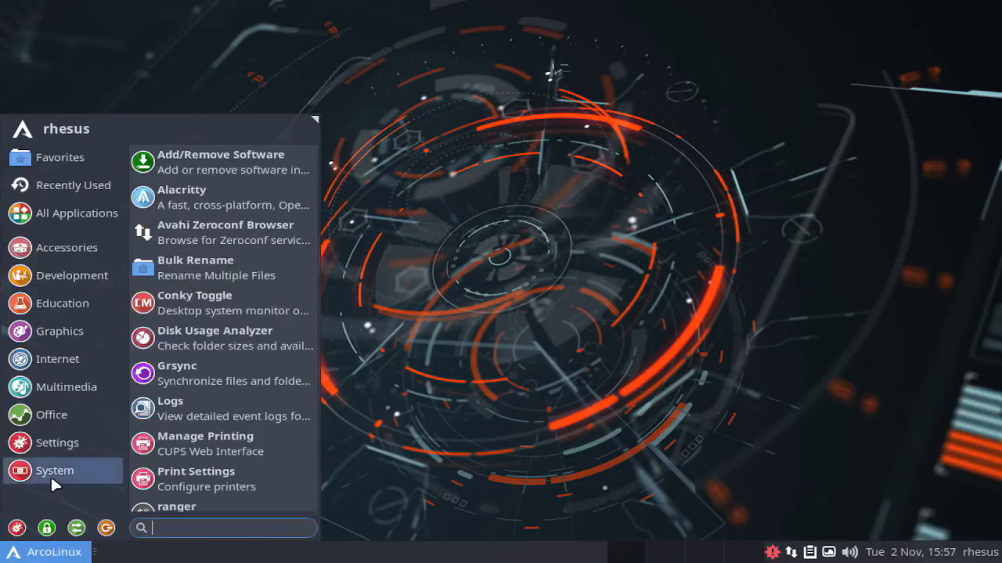
{"action": "mouse_move", "coordinate": [48, 421]}
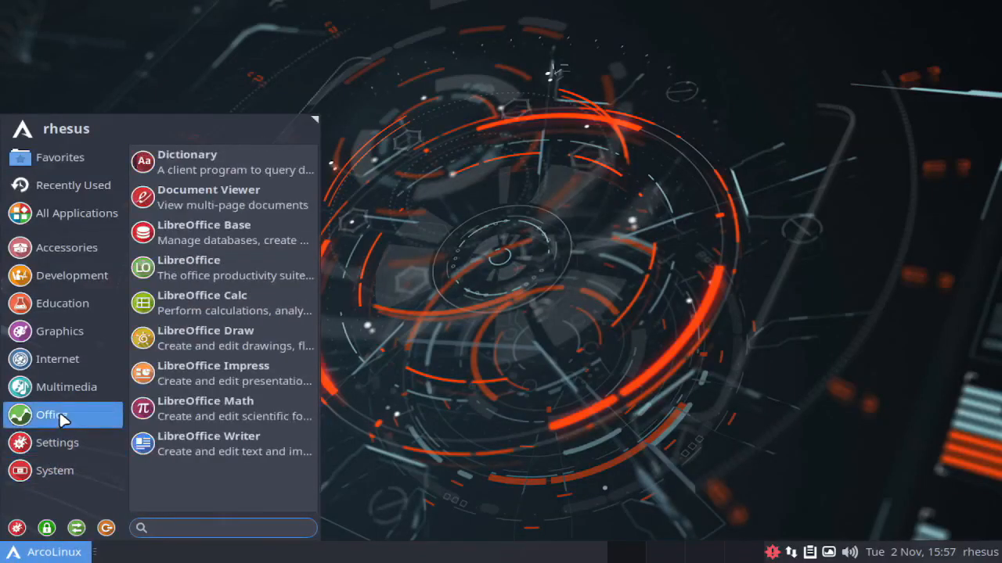
{"action": "left_click", "coordinate": [214, 443]}
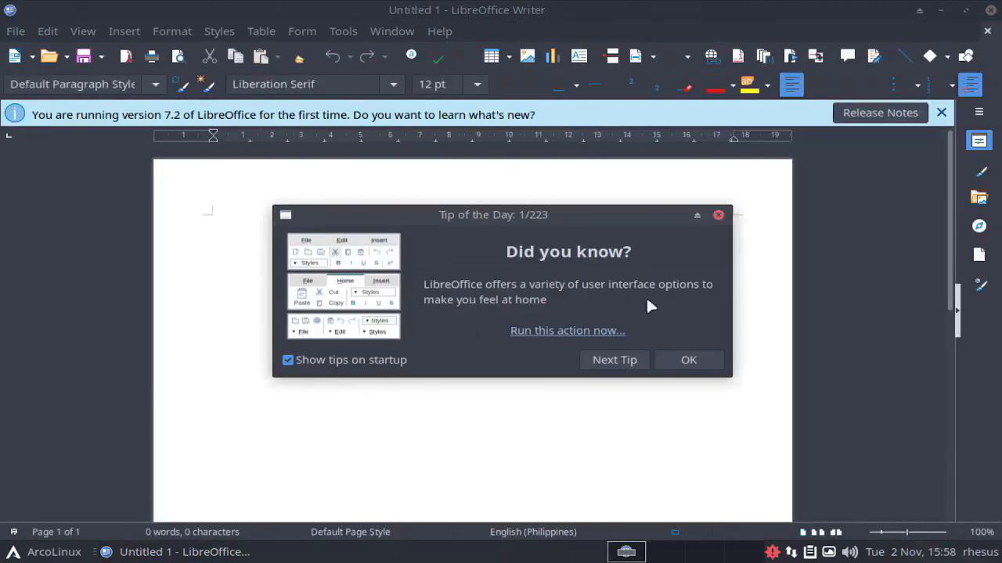
{"action": "left_click", "coordinate": [719, 215]}
Step: Set the font size to 40 pt and write "Thank you for Watching" and "Please Subscribe" on two lines
{"action": "left_click", "coordinate": [476, 84]}
{"action": "left_click", "coordinate": [447, 501]}
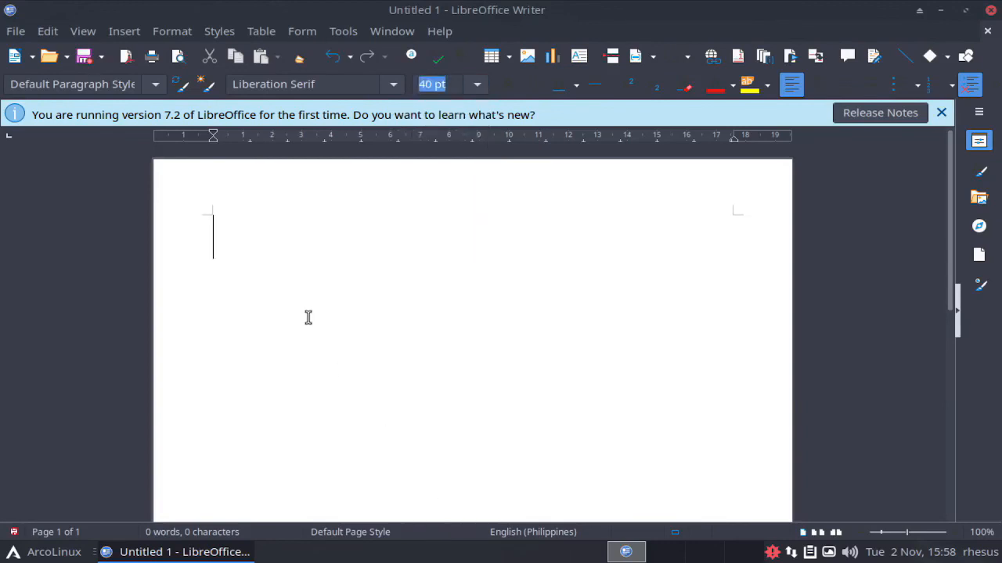
{"action": "type", "text": "Thank you for"}
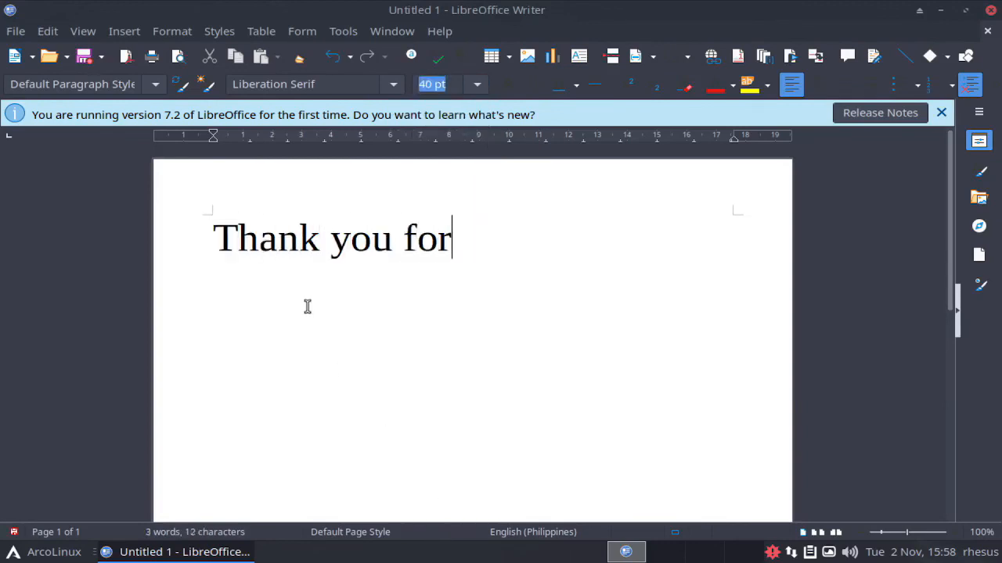
{"action": "type", "text": " Watching"}
{"action": "key", "text": "Return"}
{"action": "type", "text": "Pl"}
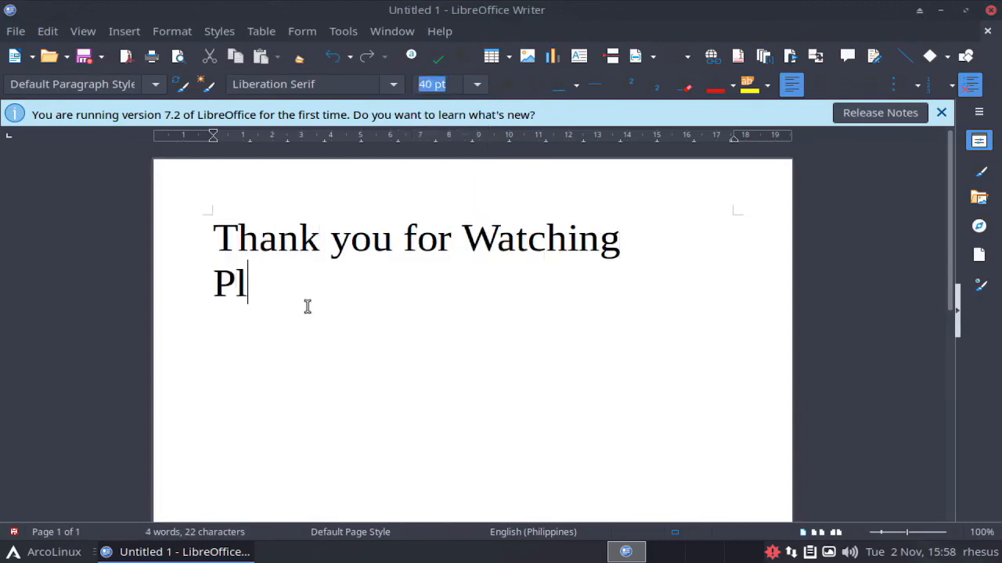
{"action": "type", "text": "ease Subscribe"}
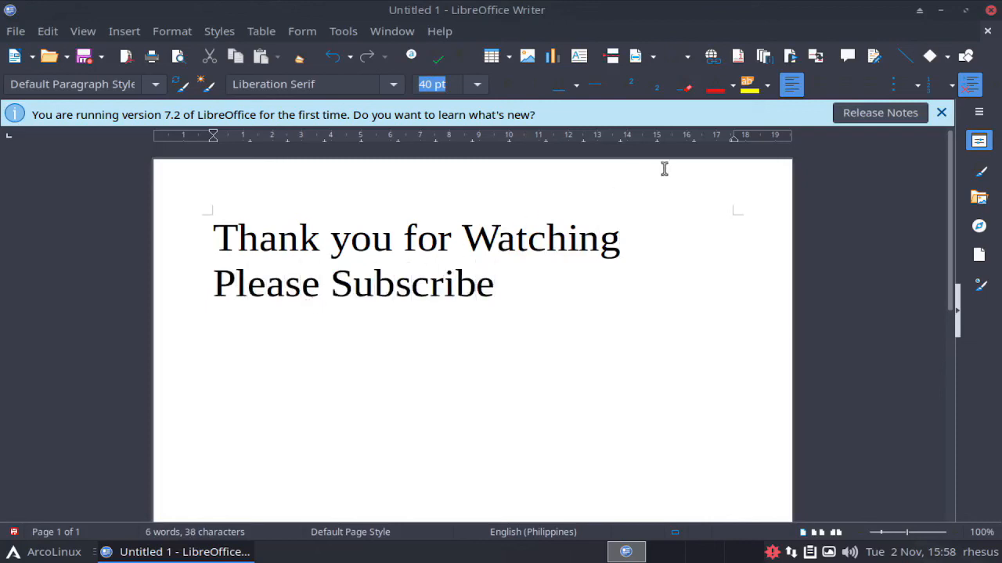
Step: Close the Writer document without saving it, and shut down the computer
{"action": "left_click", "coordinate": [987, 31]}
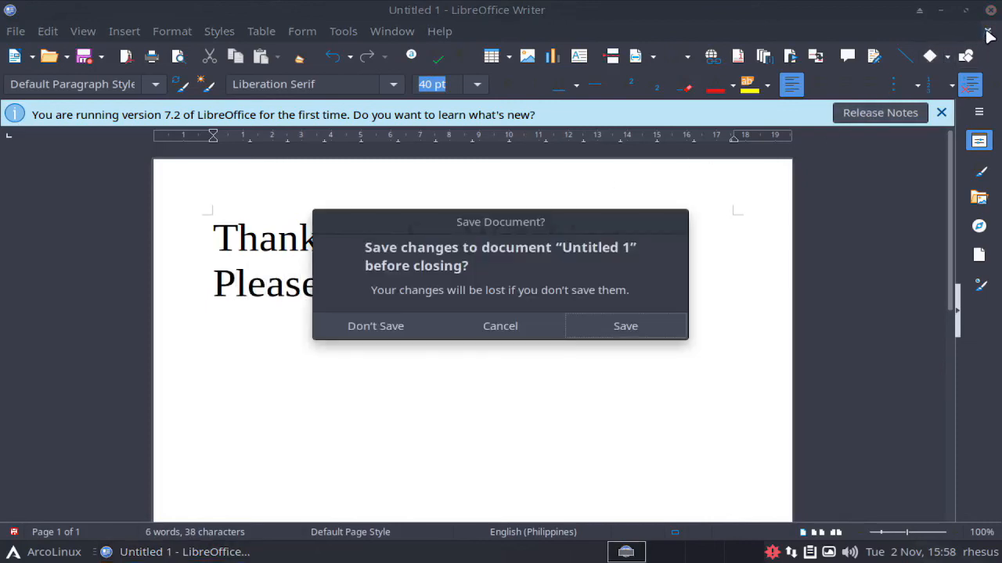
{"action": "left_click", "coordinate": [394, 335]}
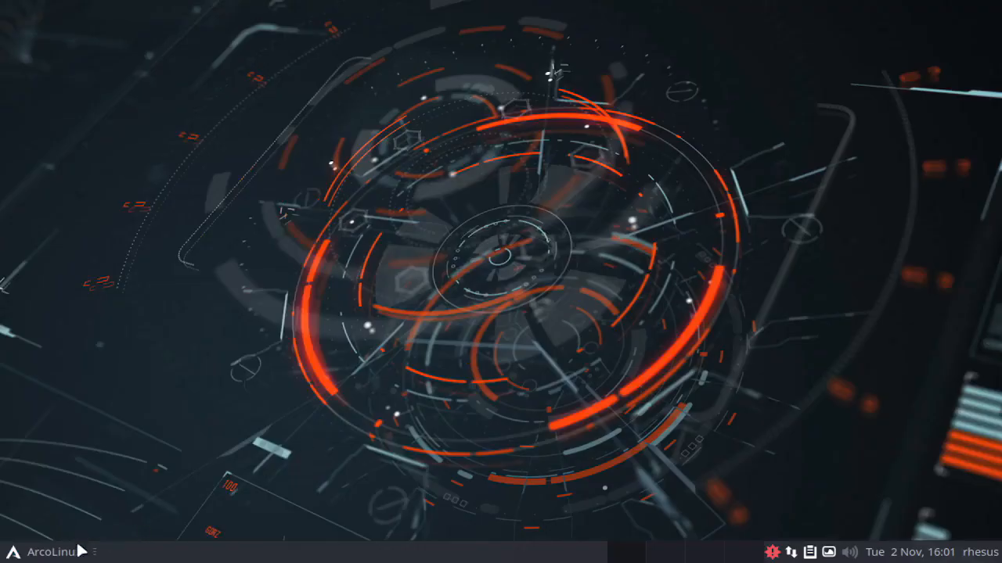
{"action": "left_click", "coordinate": [53, 553]}
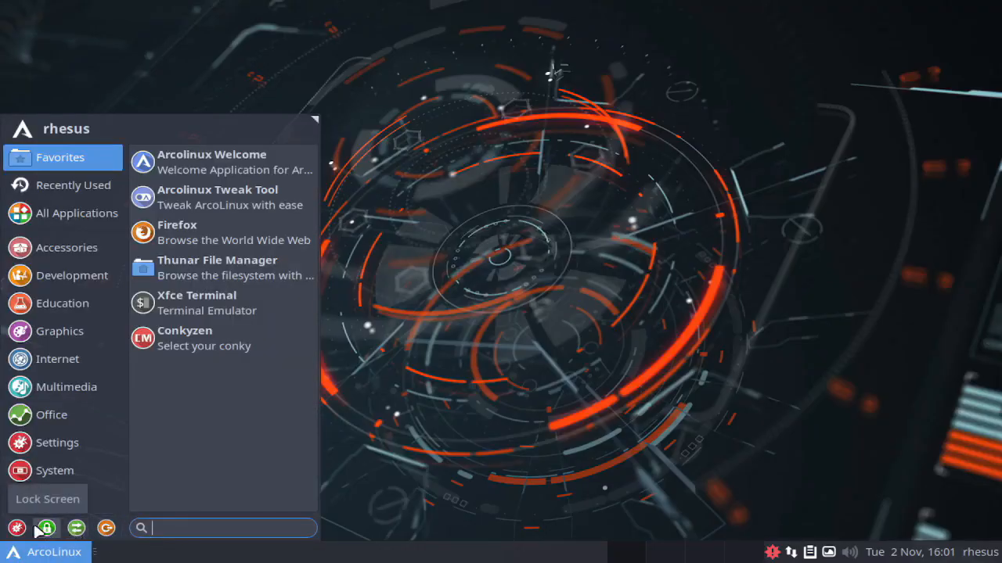
{"action": "left_click", "coordinate": [106, 529]}
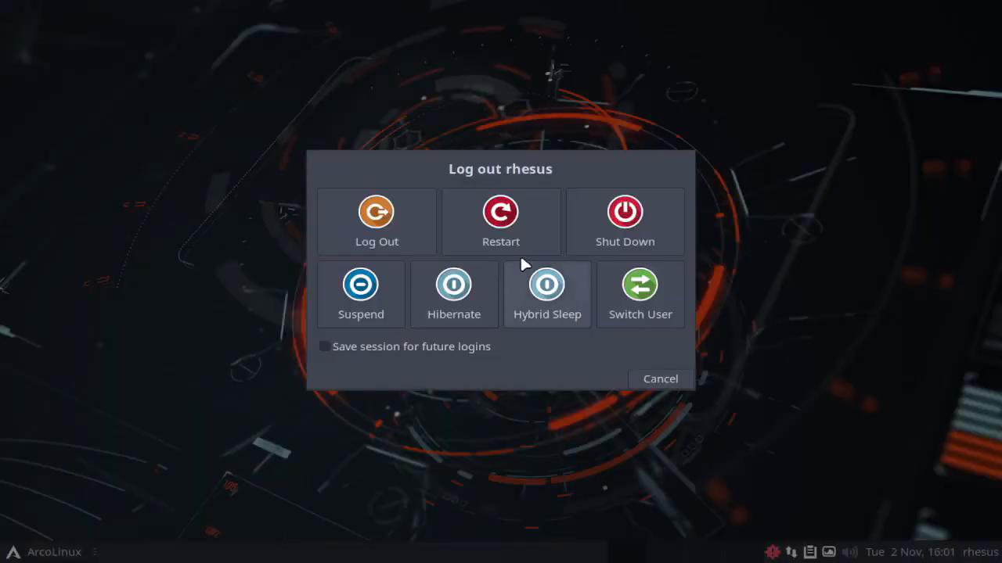
{"action": "left_click", "coordinate": [603, 238]}
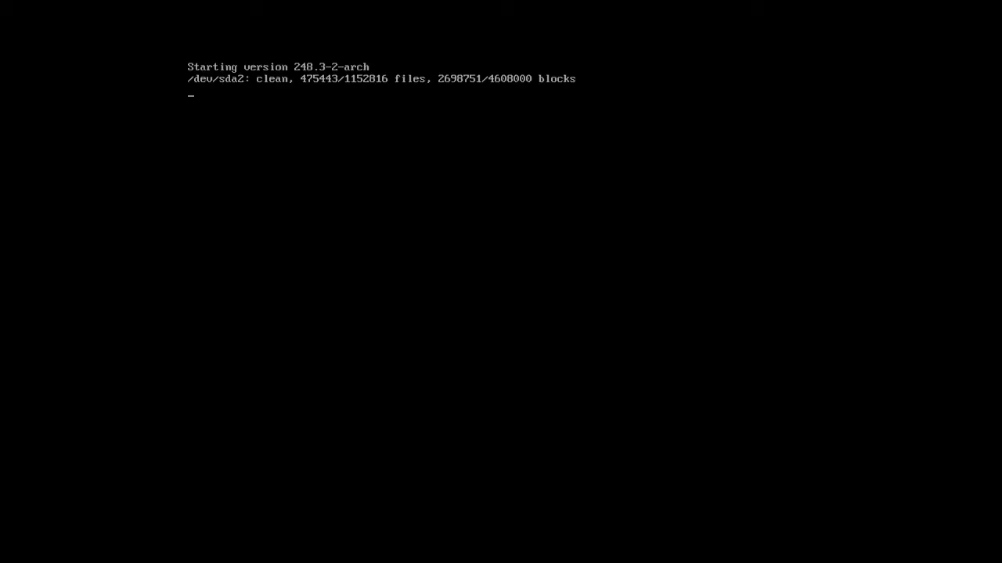